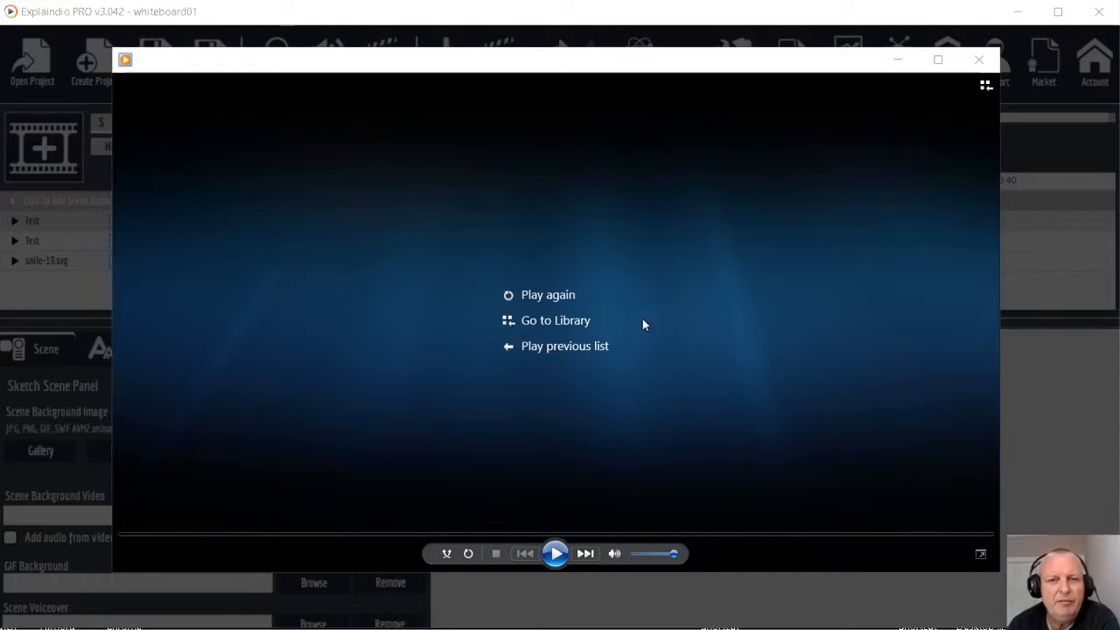
Replay the finished whiteboard video, then return to Explaindio PRO and close the Export Project dialog
{"action": "left_click", "coordinate": [604, 297]}
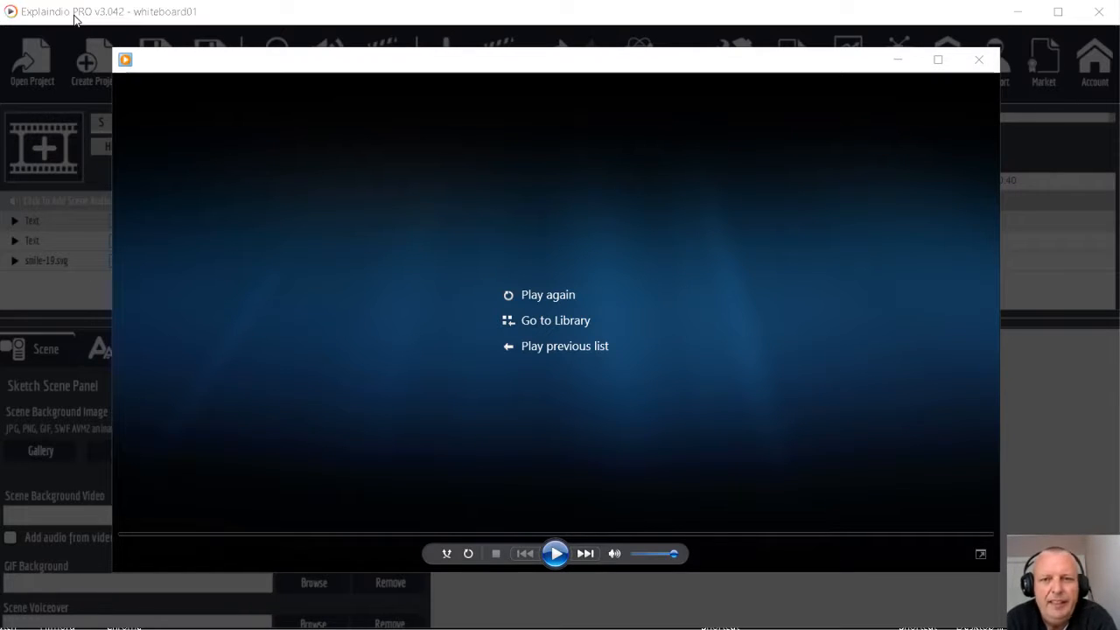
{"action": "left_click", "coordinate": [274, 14]}
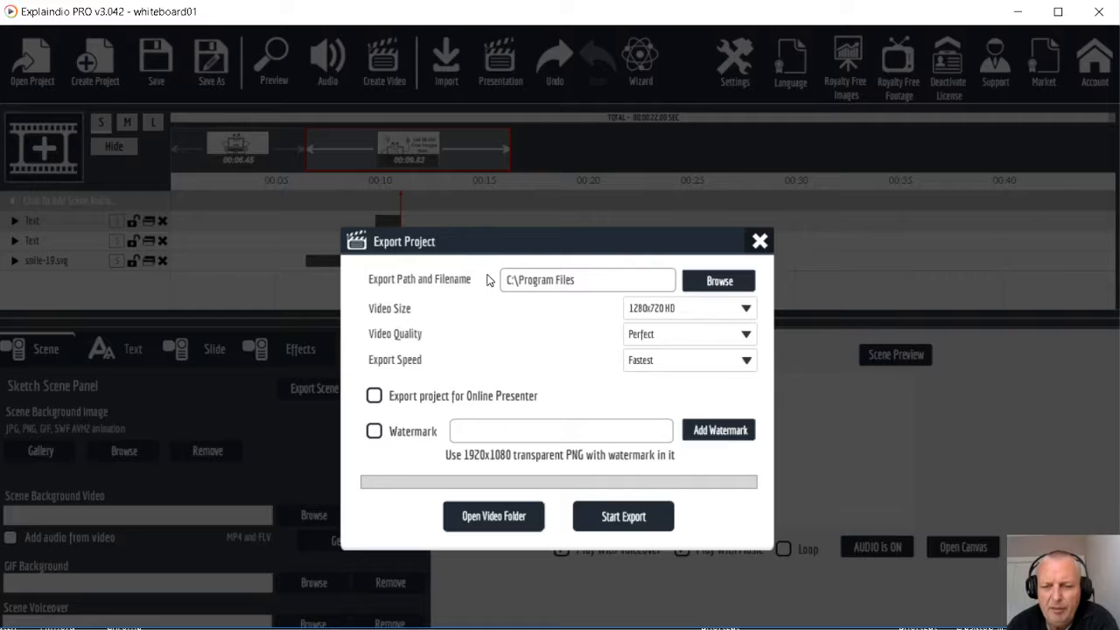
{"action": "left_click", "coordinate": [759, 243]}
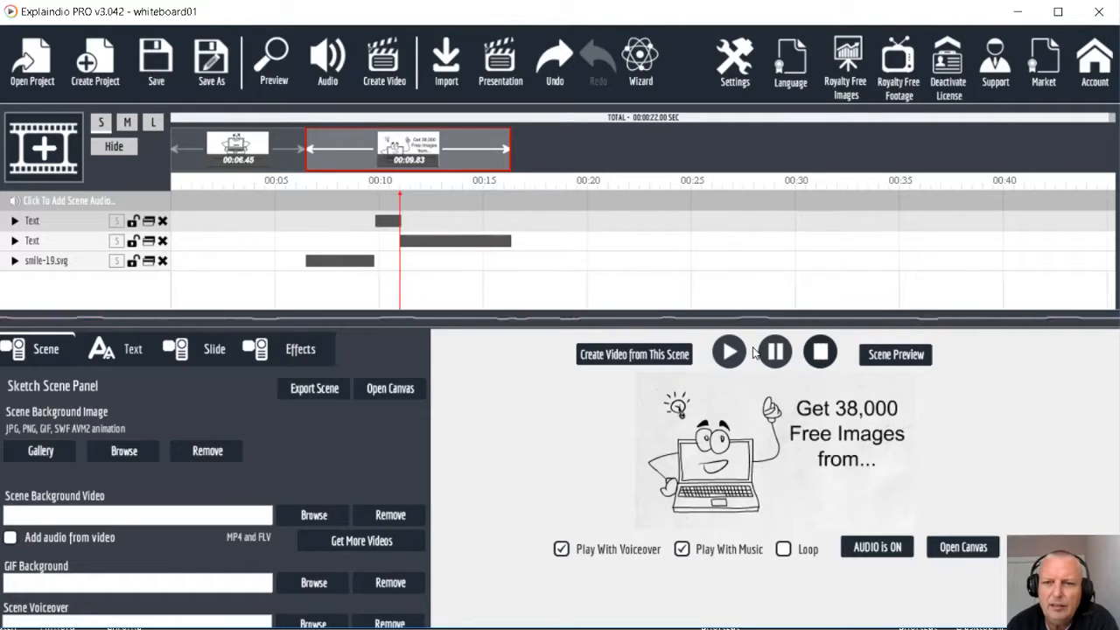
Create a new project named whiteboard02 without saving the current project
{"action": "left_click", "coordinate": [96, 68]}
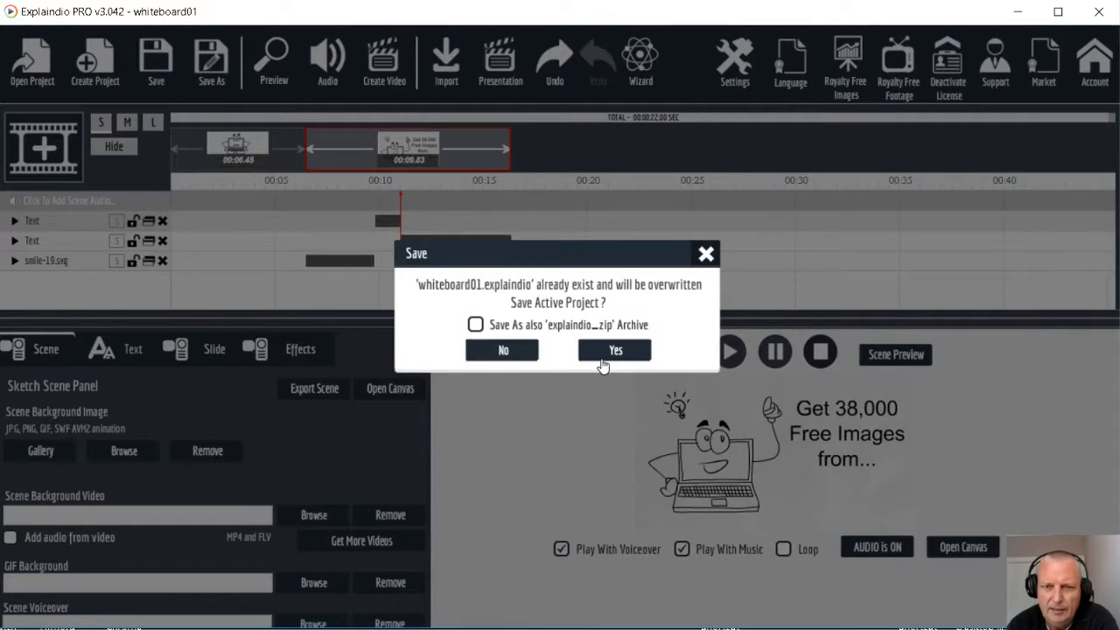
{"action": "left_click", "coordinate": [520, 355]}
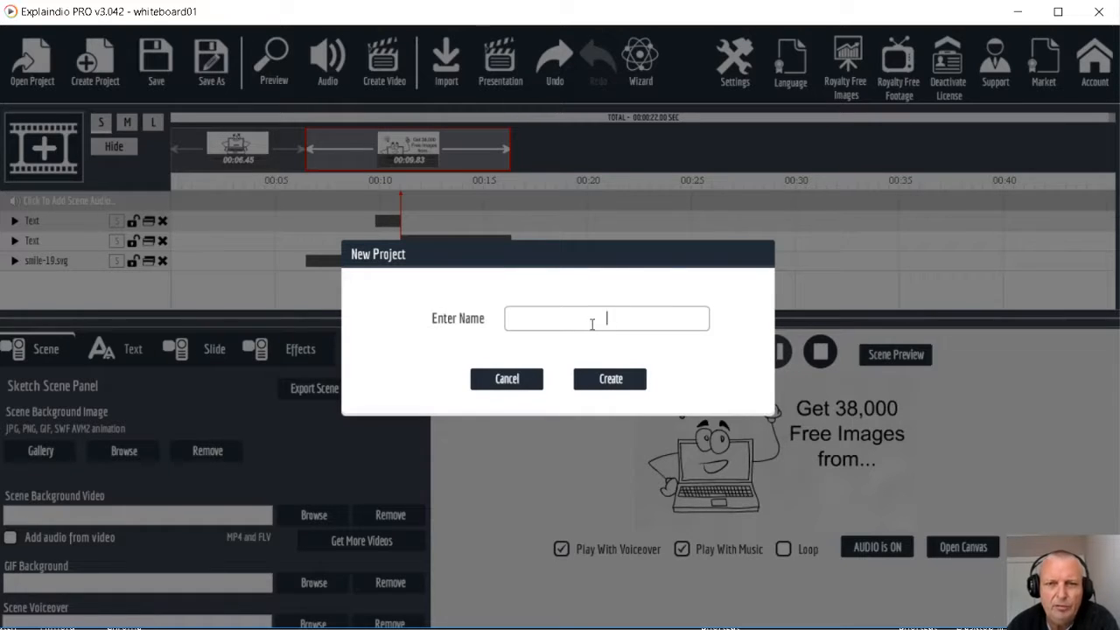
{"action": "type", "text": "white"}
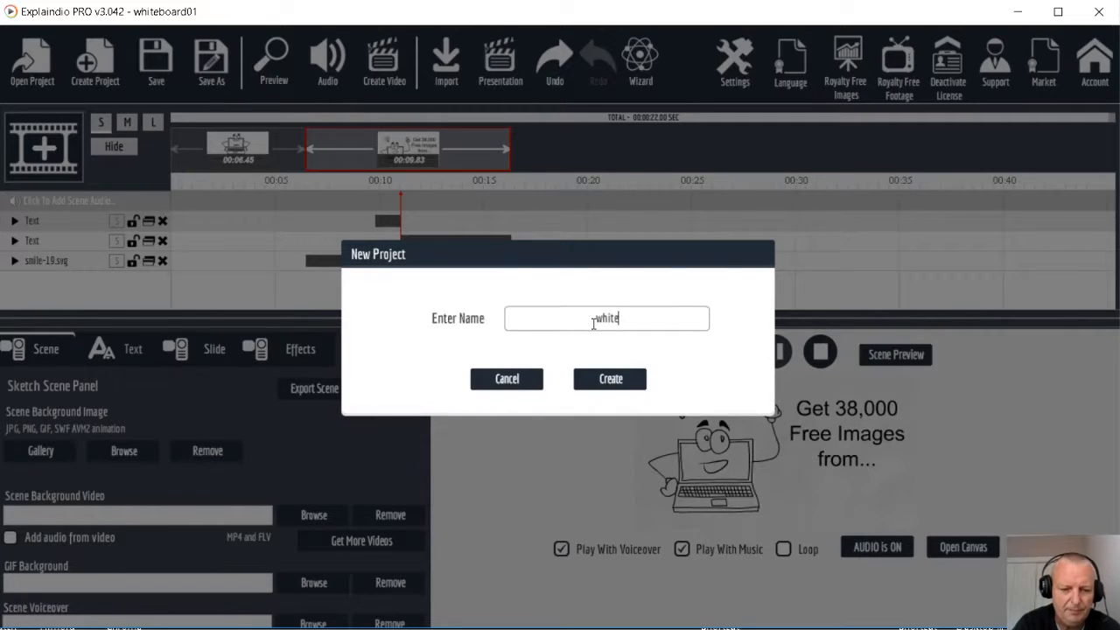
{"action": "type", "text": "board02"}
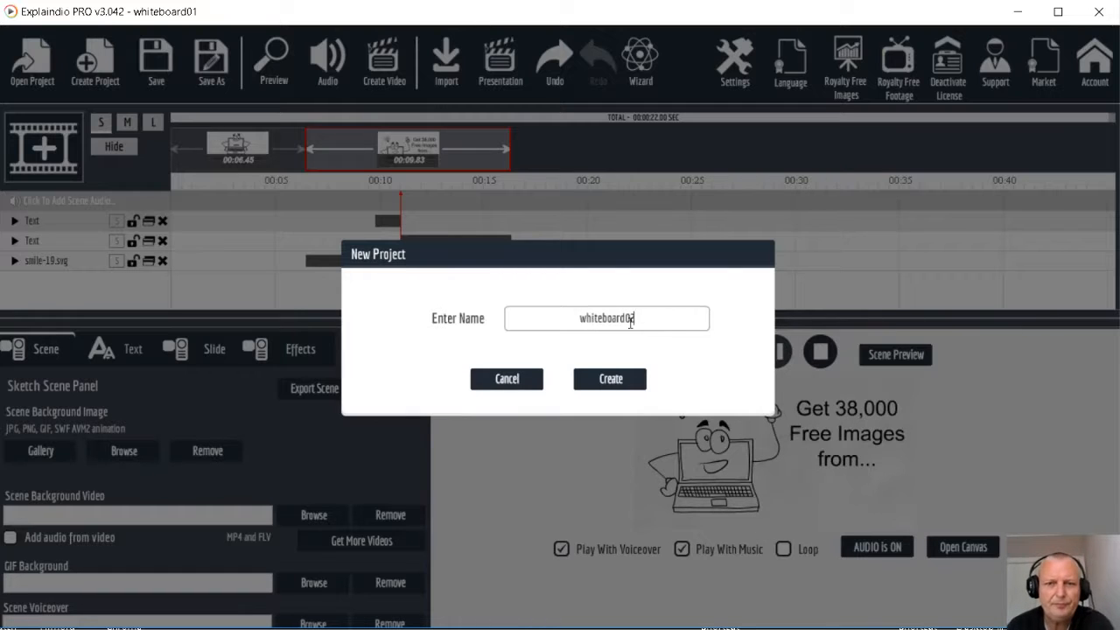
{"action": "left_click", "coordinate": [623, 379]}
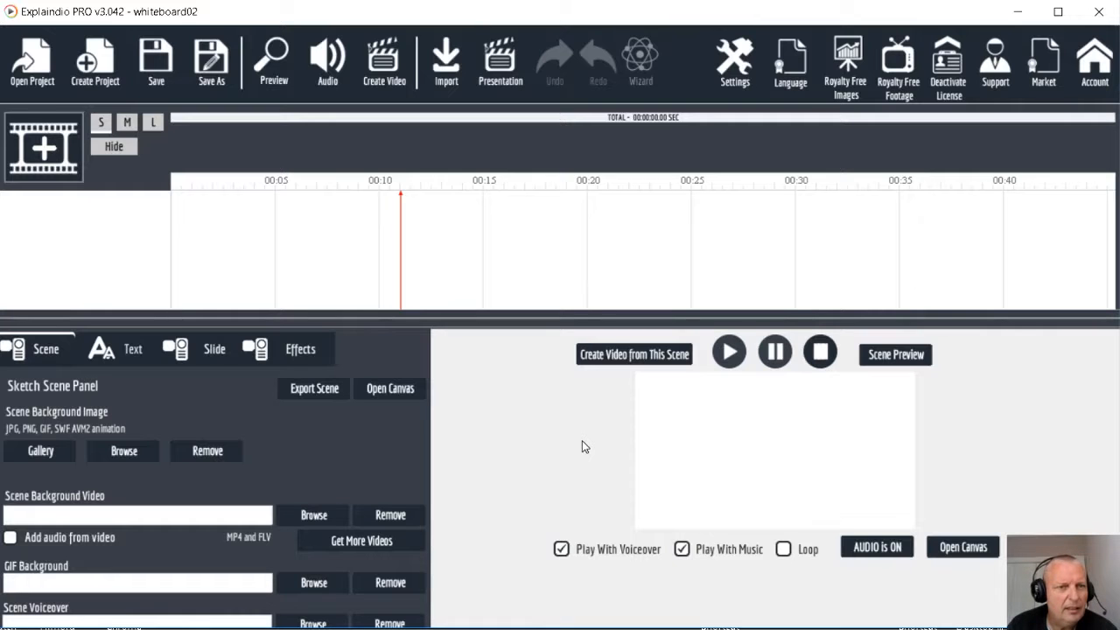
Start a new canvas scene and apply the Paper texture 1.jpg to it after previewing a few other textures
{"action": "left_click", "coordinate": [46, 149]}
{"action": "left_click", "coordinate": [403, 345]}
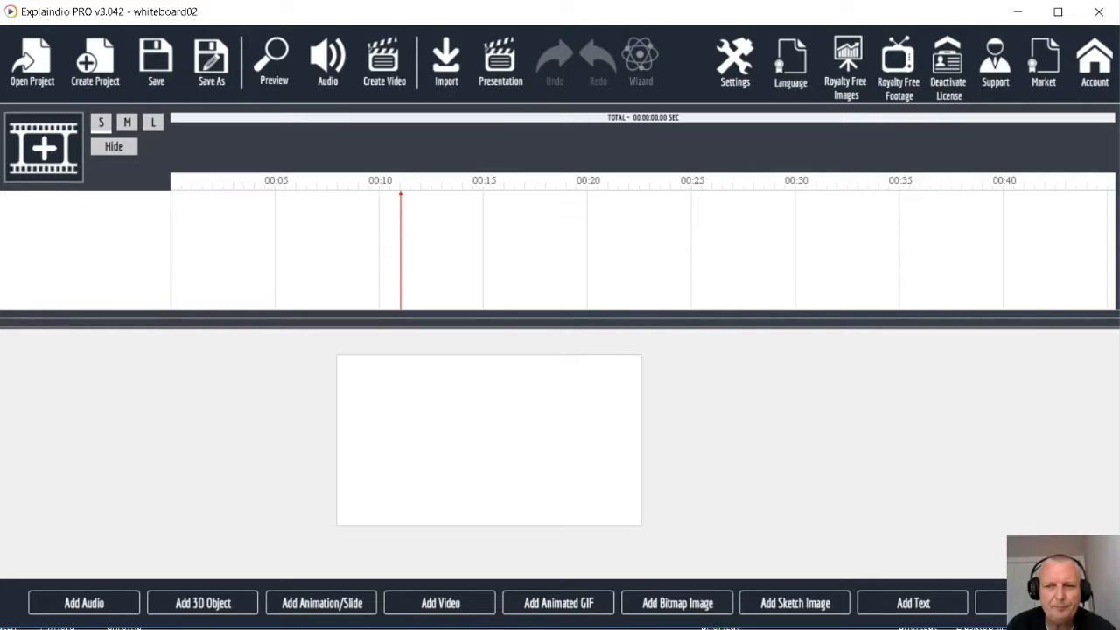
{"action": "left_click", "coordinate": [1030, 603]}
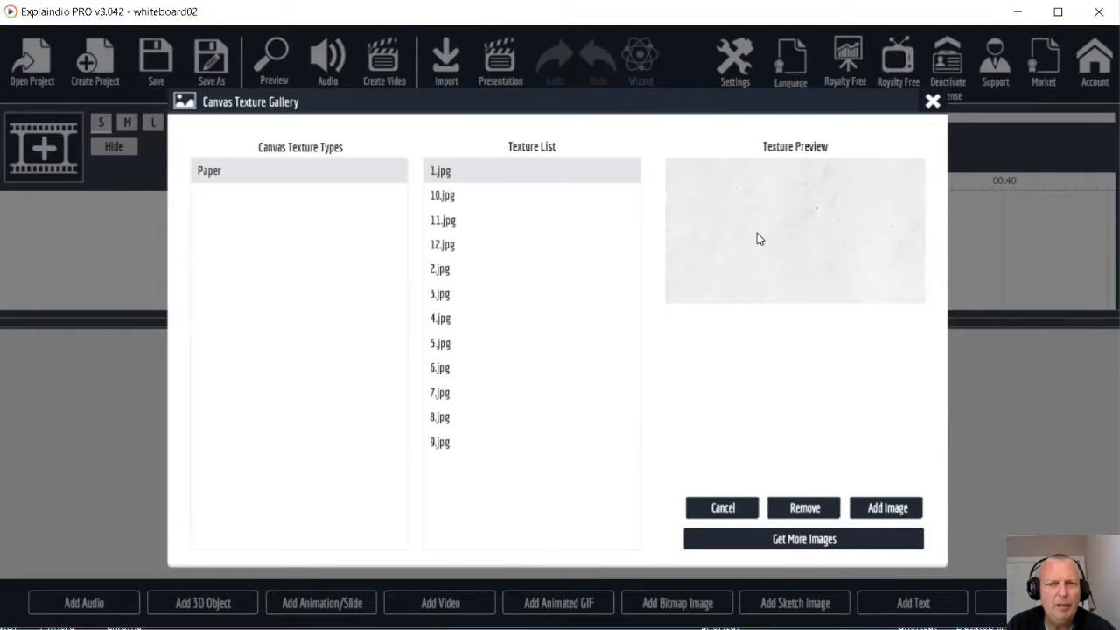
{"action": "left_click", "coordinate": [463, 198]}
{"action": "left_click", "coordinate": [452, 249]}
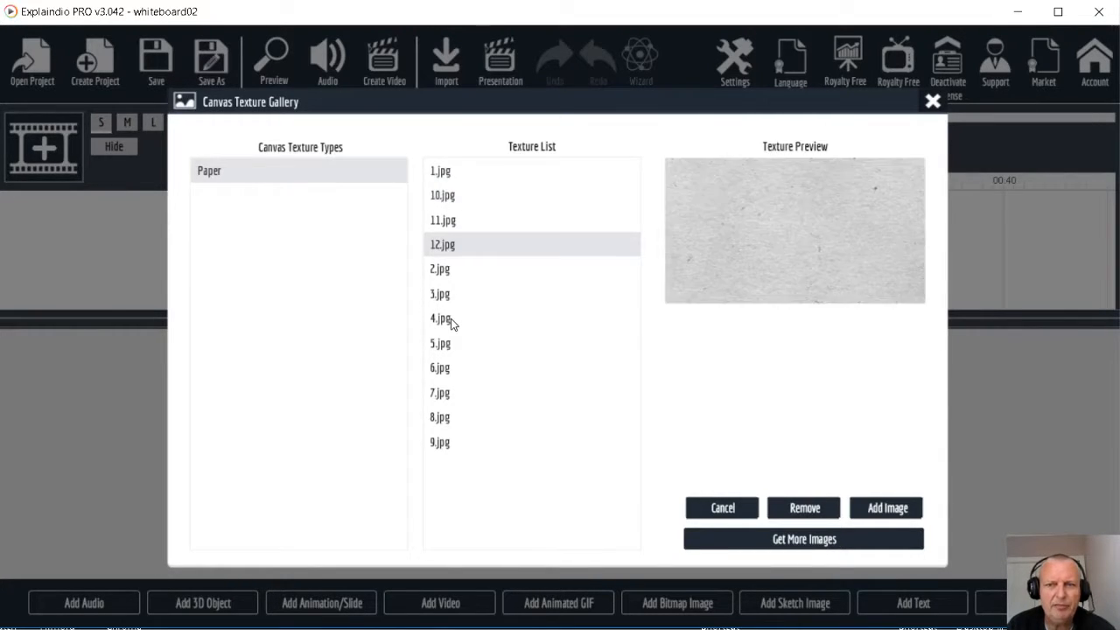
{"action": "left_click", "coordinate": [452, 320]}
{"action": "left_click", "coordinate": [439, 180]}
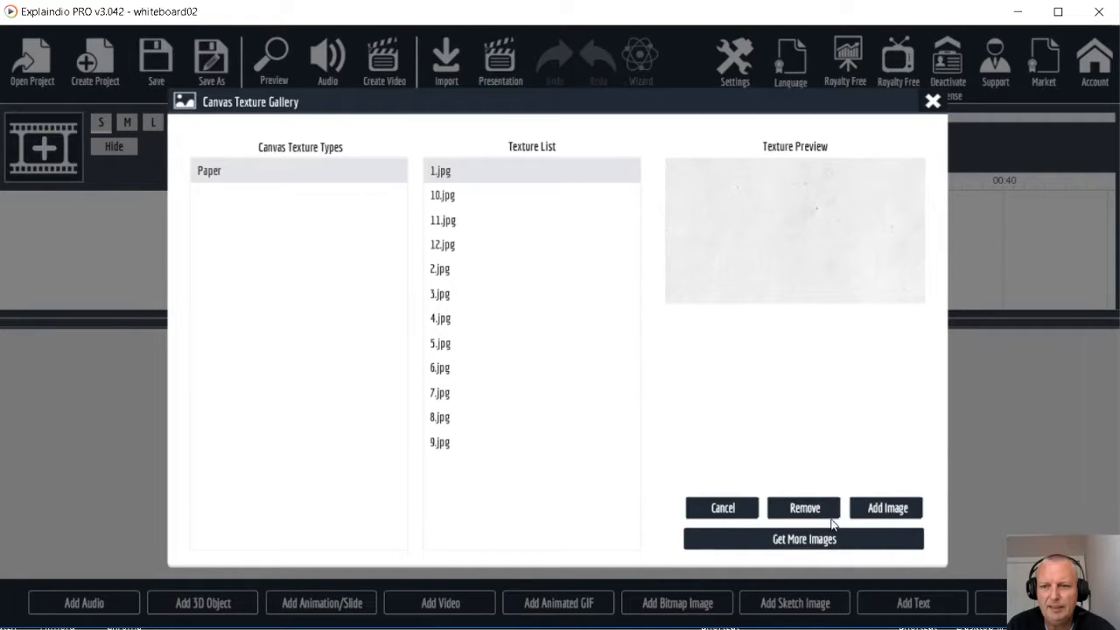
{"action": "left_click", "coordinate": [874, 515]}
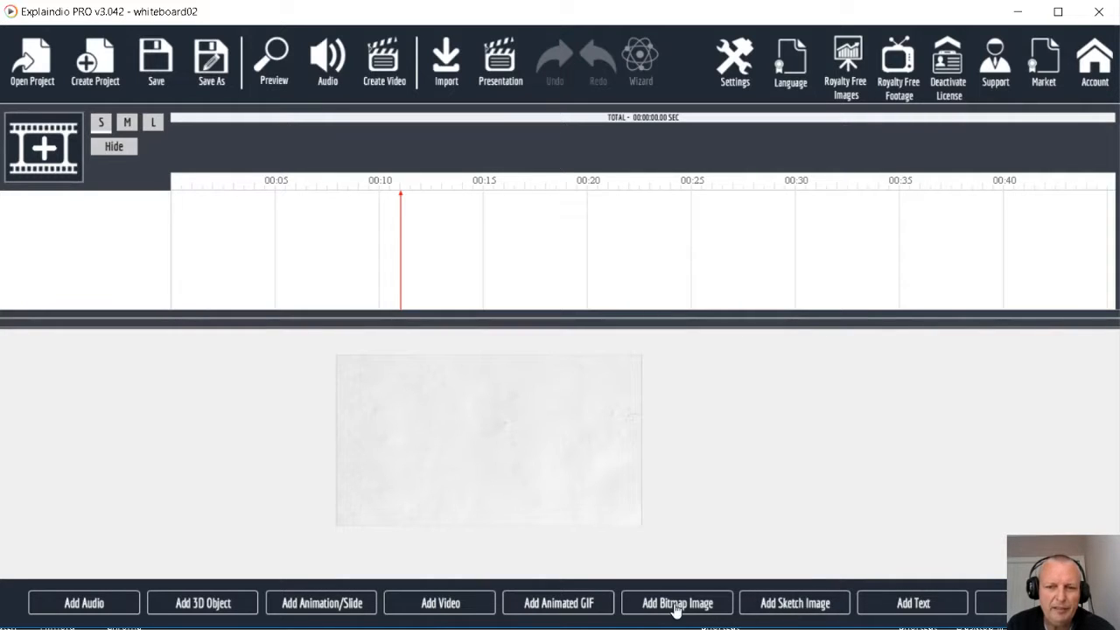
Add the bold laptop sketch with the round open mouth and hands on hips from the Megabundle - Cartoon computer folder
{"action": "left_click", "coordinate": [792, 603]}
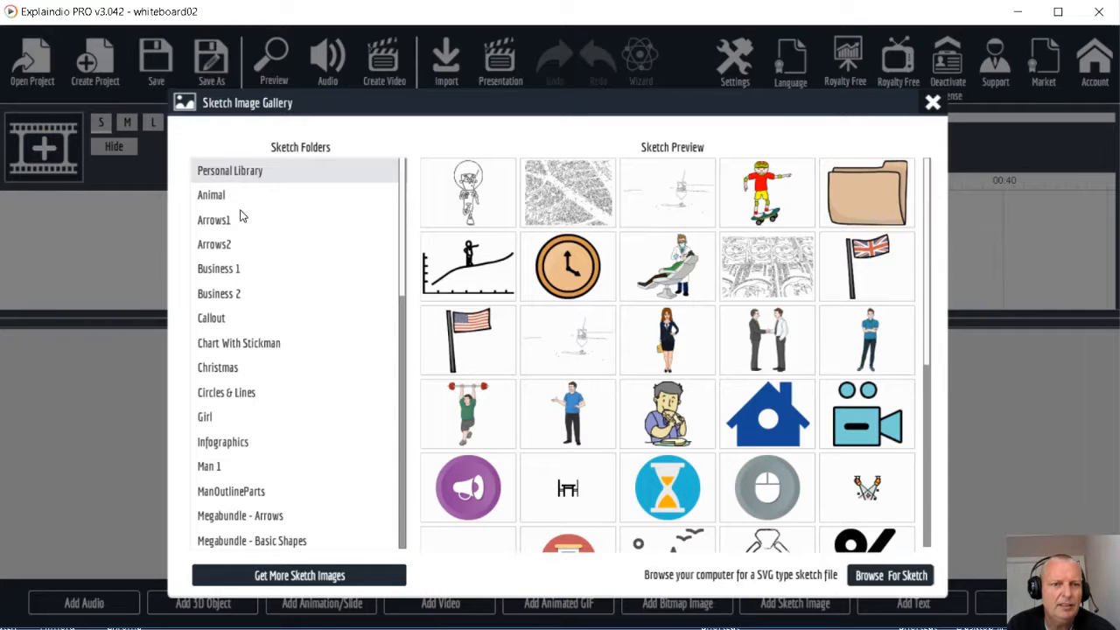
{"action": "scroll", "coordinate": [265, 282], "scroll_direction": "down", "scroll_amount": 3}
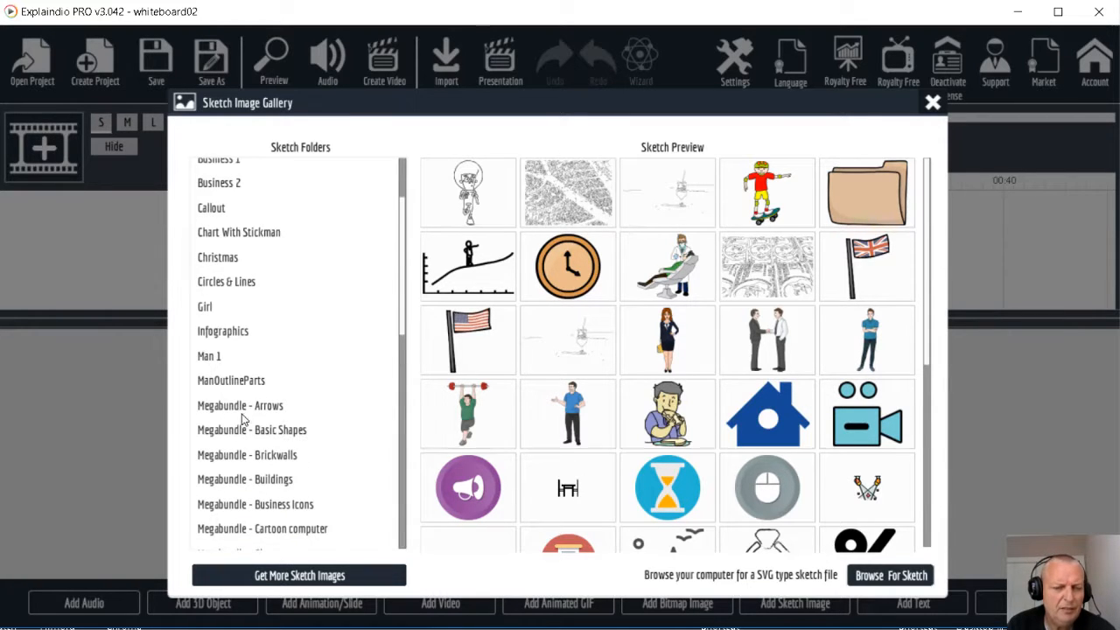
{"action": "scroll", "coordinate": [293, 355], "scroll_direction": "down", "scroll_amount": 3}
{"action": "scroll", "coordinate": [271, 394], "scroll_direction": "down", "scroll_amount": 1}
{"action": "scroll", "coordinate": [262, 377], "scroll_direction": "down", "scroll_amount": 2}
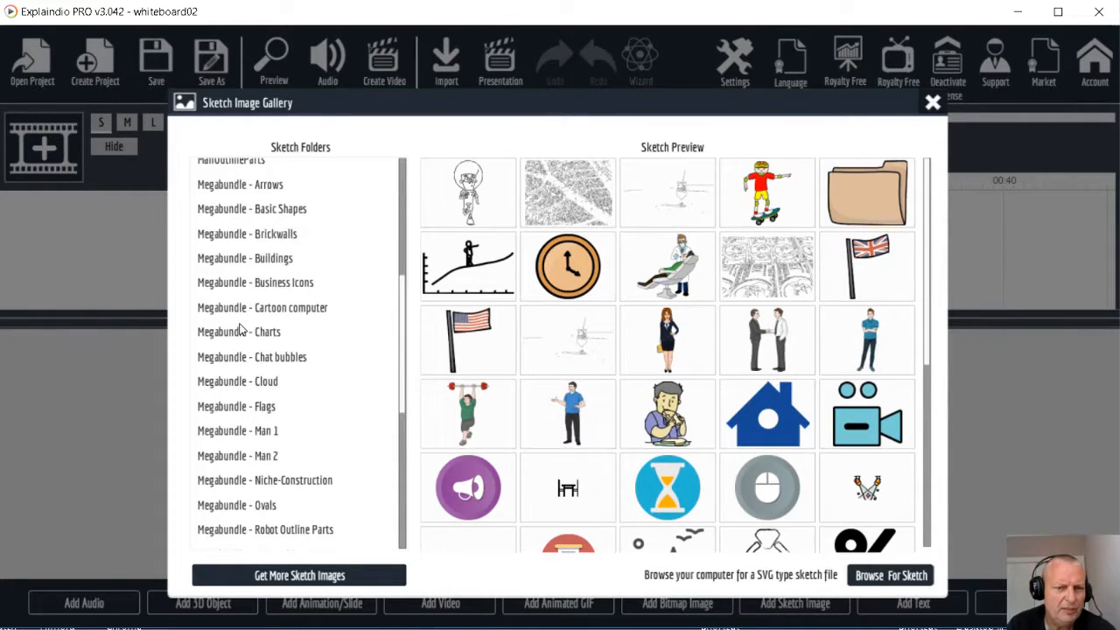
{"action": "scroll", "coordinate": [263, 289], "scroll_direction": "up", "scroll_amount": 1}
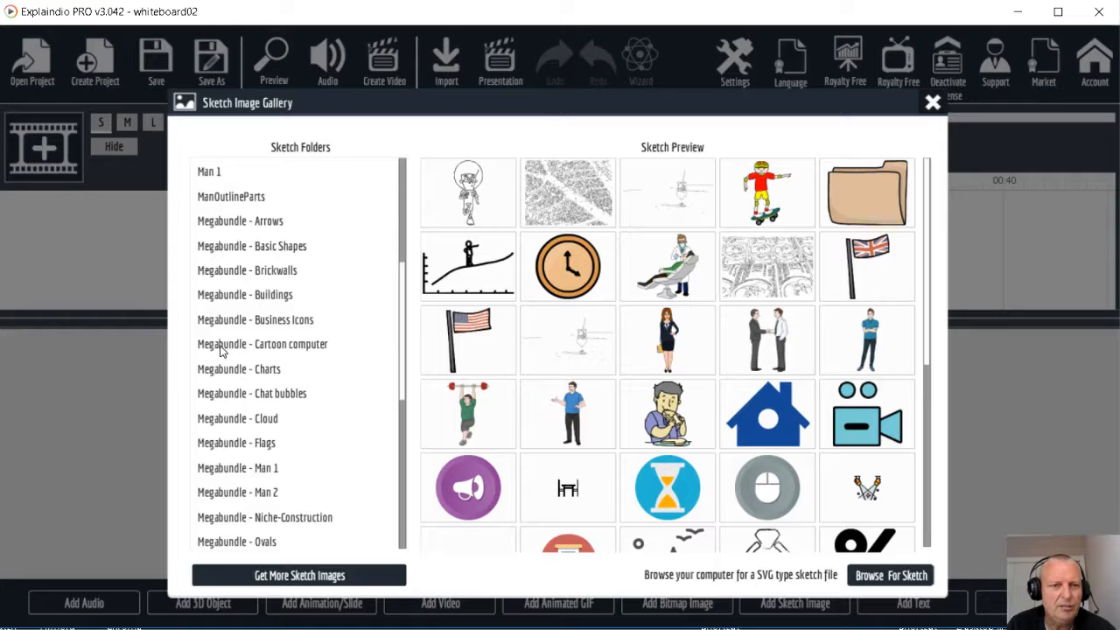
{"action": "left_click", "coordinate": [274, 349]}
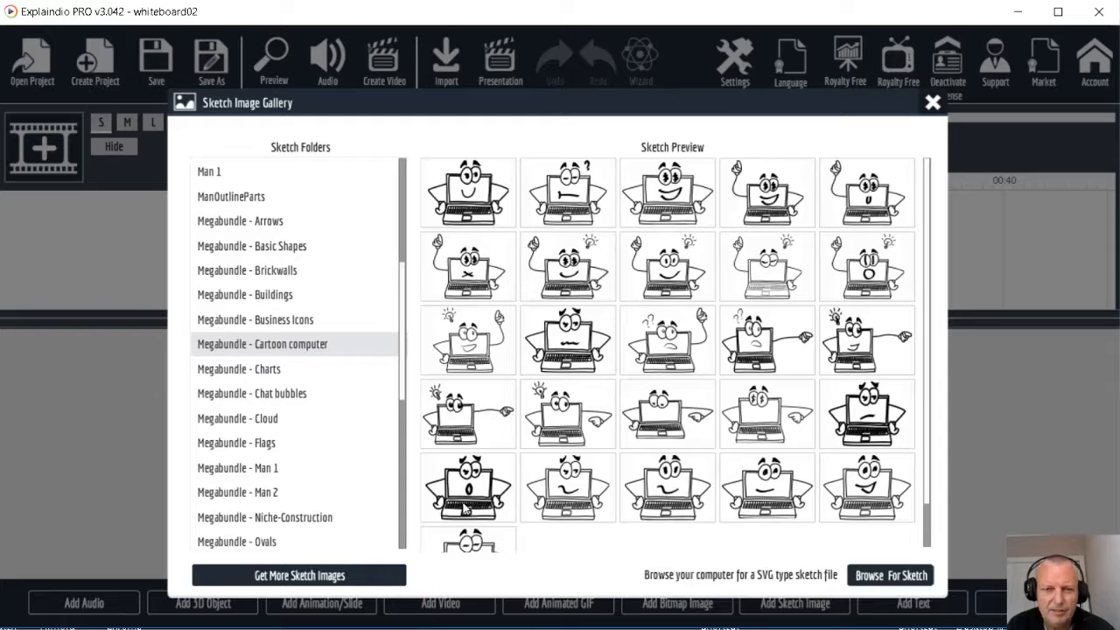
{"action": "left_click", "coordinate": [469, 494]}
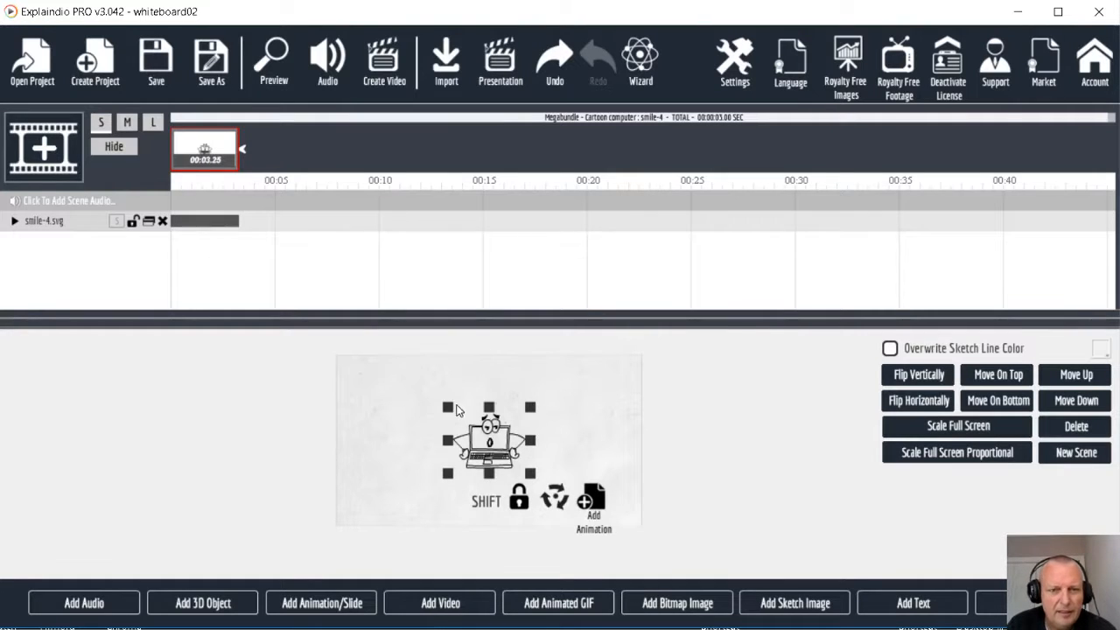
Enlarge the laptop sketch and place it in the upper middle of the canvas
{"action": "left_click_drag", "start_coordinate": [447, 407], "coordinate": [402, 376]}
{"action": "left_click_drag", "start_coordinate": [488, 422], "coordinate": [497, 404]}
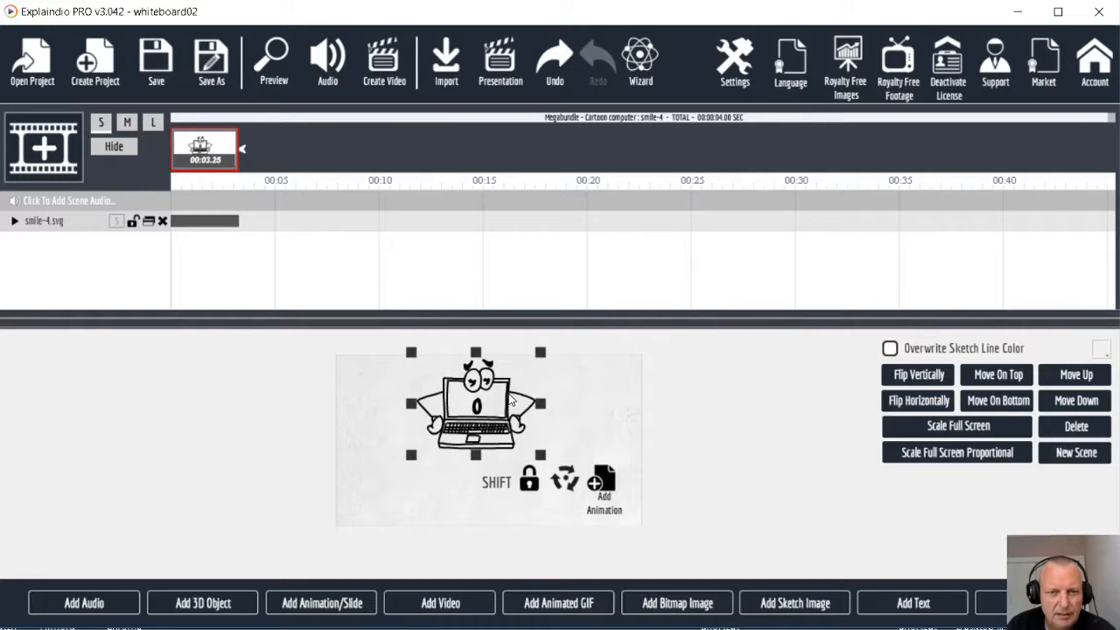
{"action": "left_click_drag", "start_coordinate": [544, 458], "coordinate": [556, 468]}
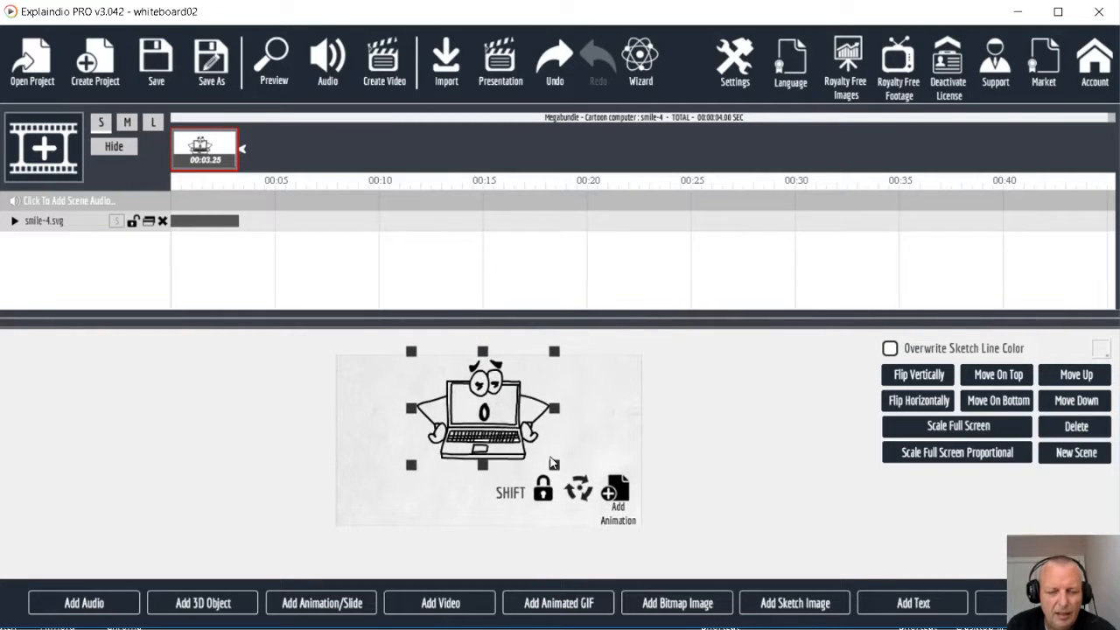
{"action": "left_click_drag", "start_coordinate": [506, 419], "coordinate": [503, 426]}
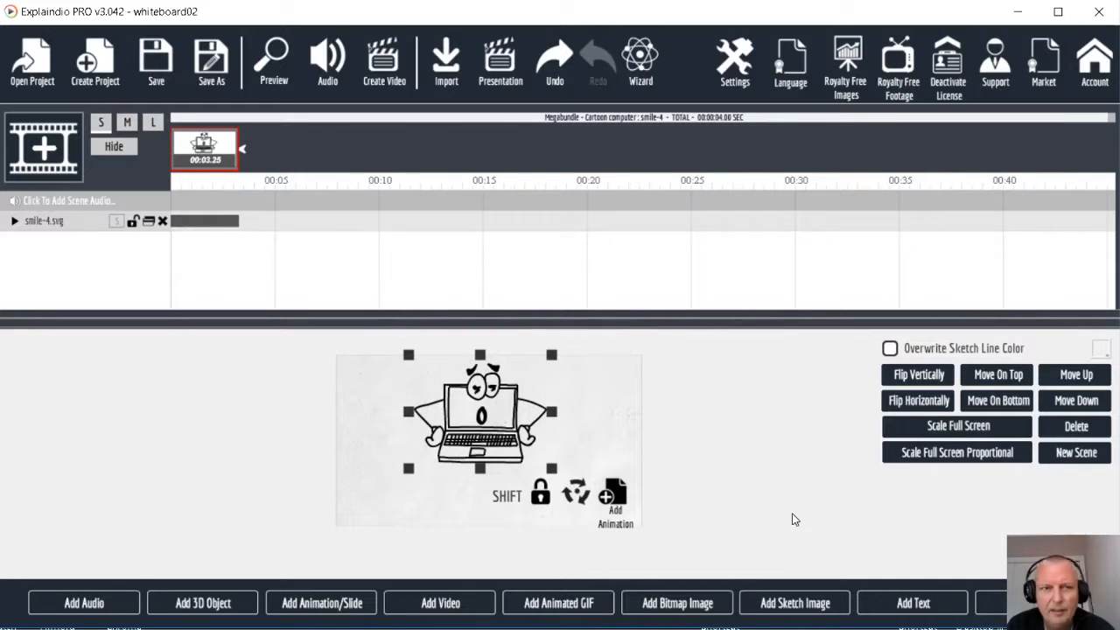
Add a text object below the laptop reading "Having trouble finding useful free images?"
{"action": "left_click", "coordinate": [897, 606]}
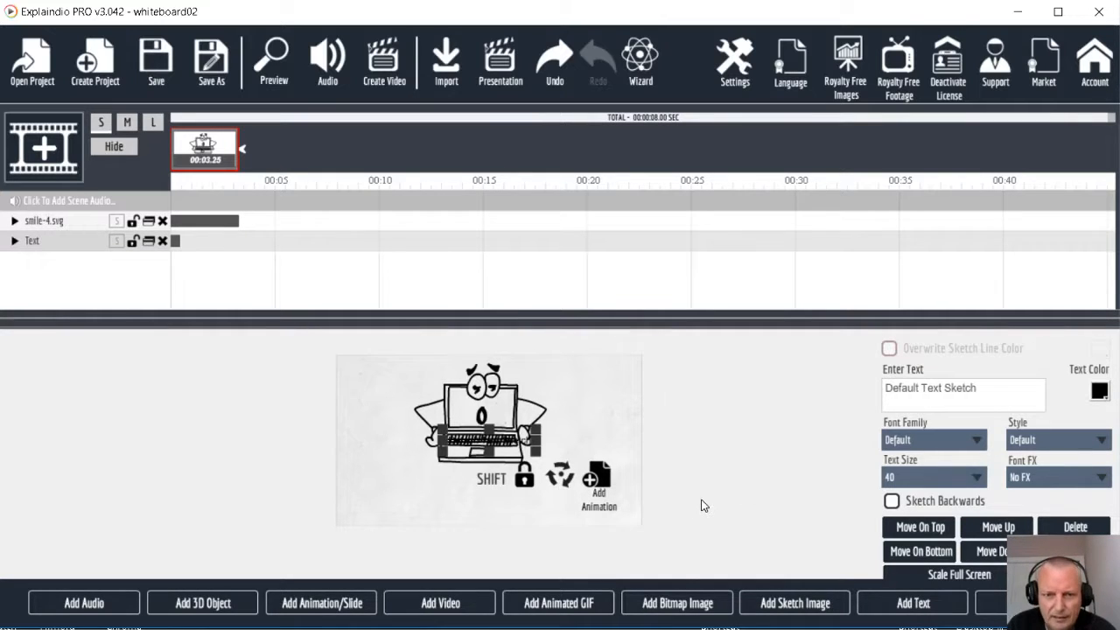
{"action": "left_click_drag", "start_coordinate": [477, 451], "coordinate": [484, 495]}
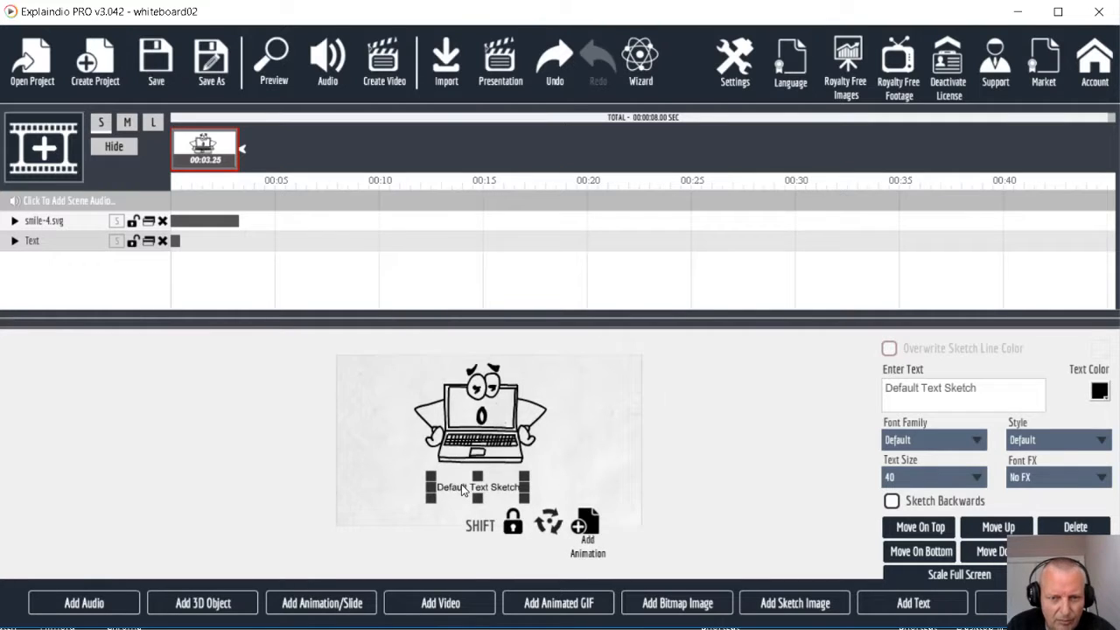
{"action": "triple_click", "coordinate": [981, 391]}
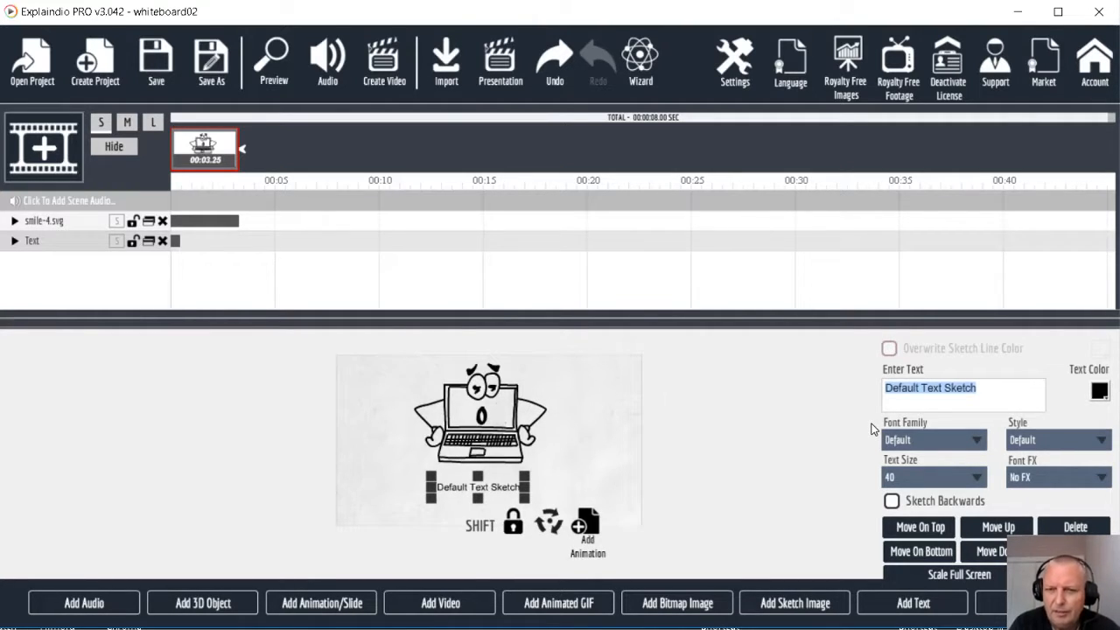
{"action": "type", "text": "Hav"}
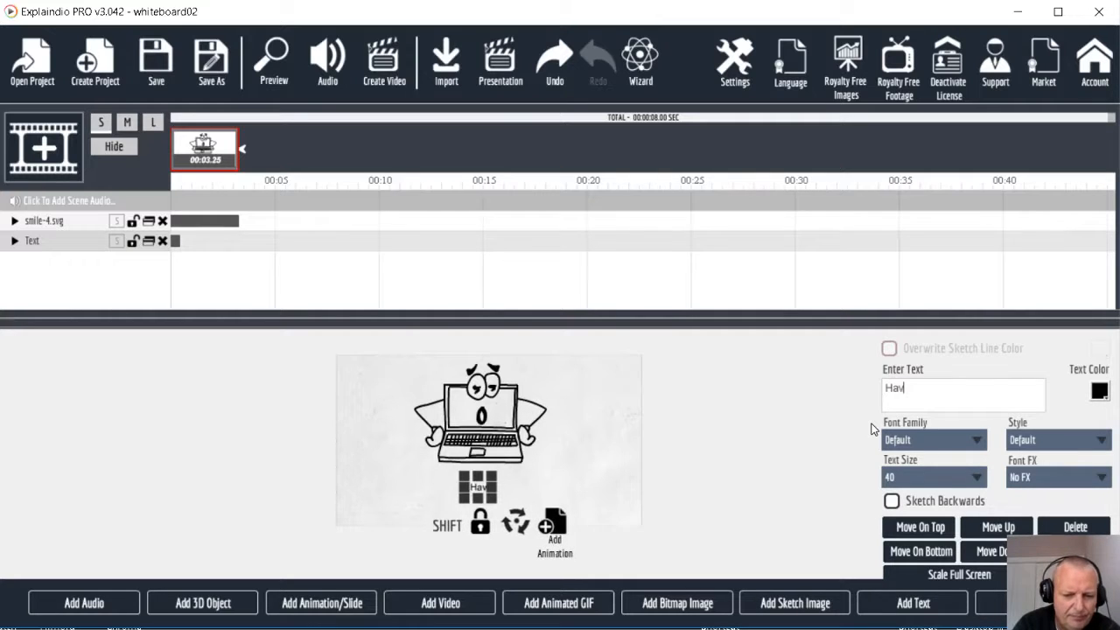
{"action": "type", "text": "ing"}
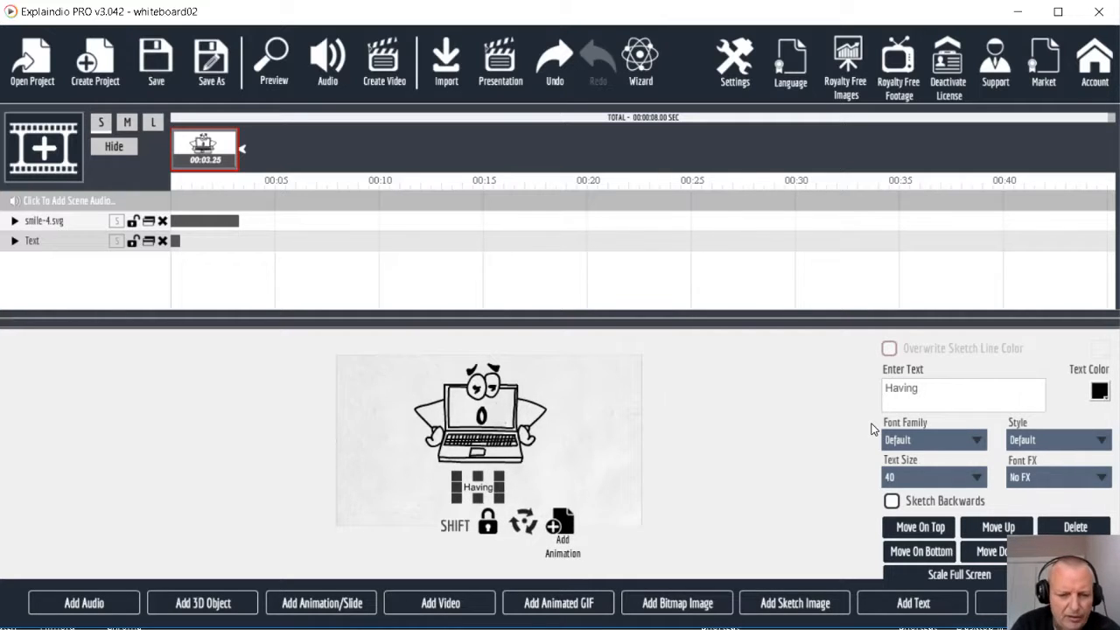
{"action": "type", "text": " trouble finding"}
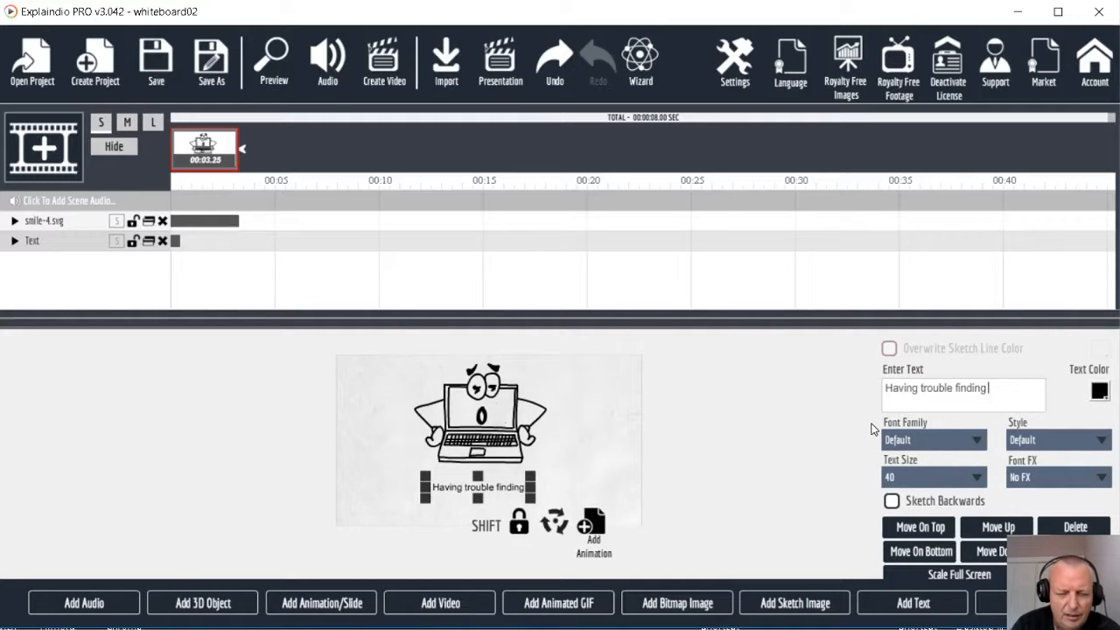
{"action": "type", "text": " useful"}
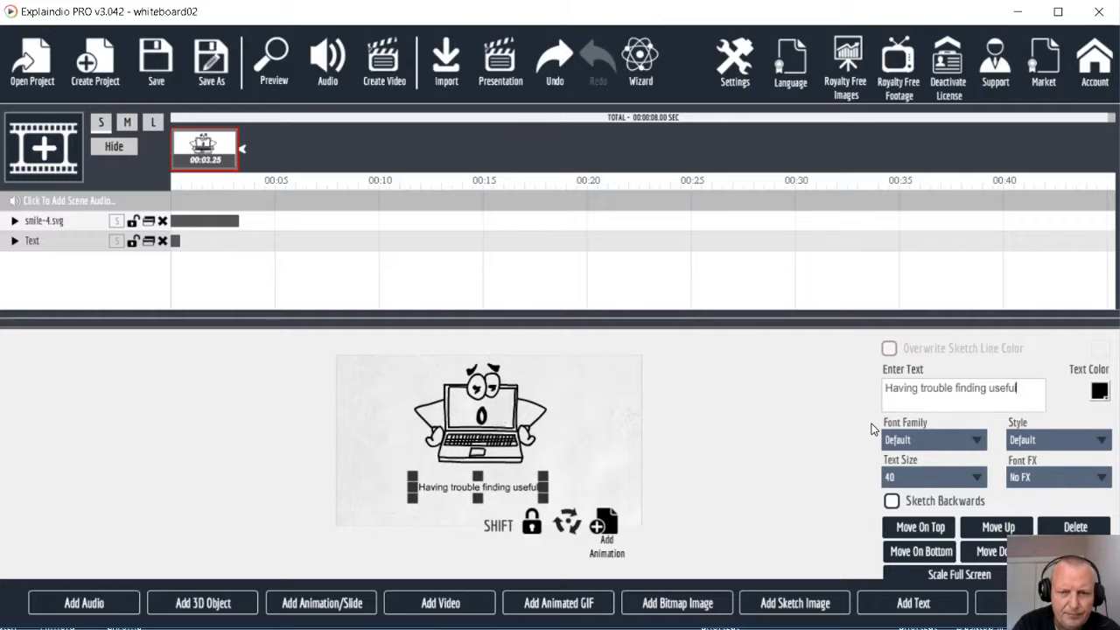
{"action": "type", "text": " free "}
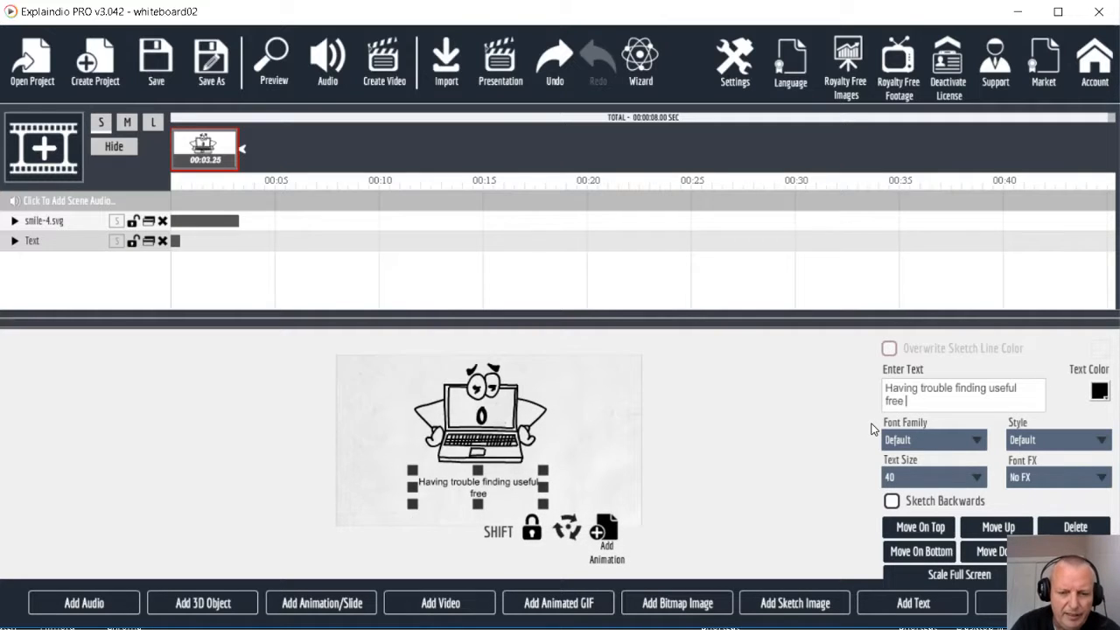
{"action": "type", "text": "images?"}
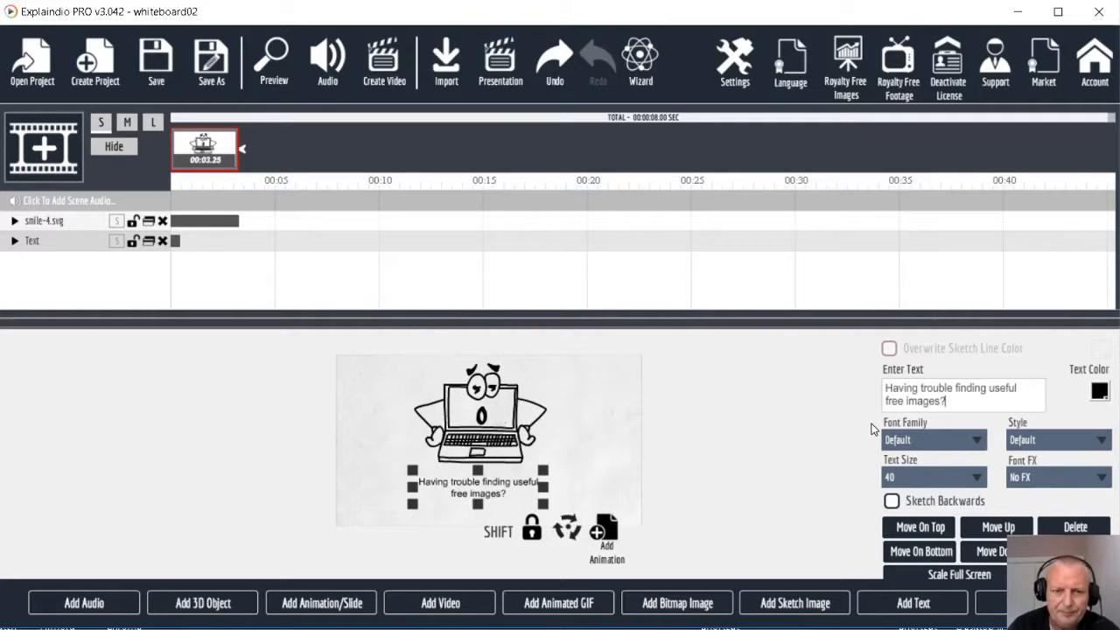
Enlarge the text to span most of the canvas width and centre it beneath the laptop
{"action": "left_click_drag", "start_coordinate": [412, 505], "coordinate": [362, 528]}
{"action": "left_click_drag", "start_coordinate": [542, 475], "coordinate": [619, 475]}
{"action": "mouse_move", "coordinate": [535, 497]}
{"action": "left_mouse_down"}
{"action": "mouse_move", "coordinate": [536, 516]}
{"action": "mouse_move", "coordinate": [531, 507]}
{"action": "left_mouse_up"}
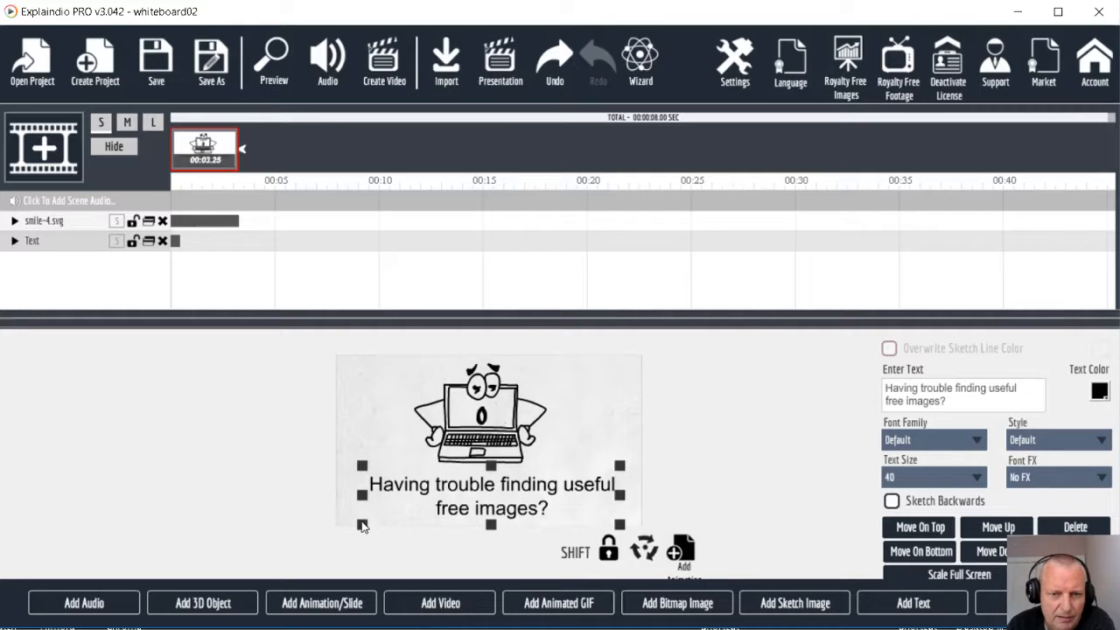
{"action": "left_click_drag", "start_coordinate": [363, 526], "coordinate": [354, 531]}
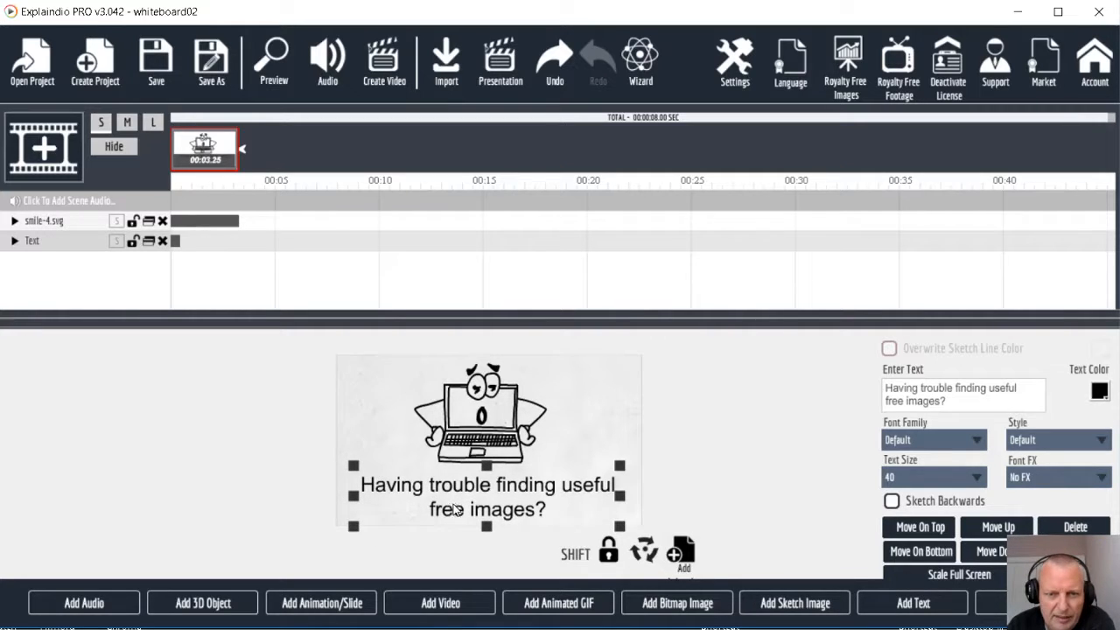
{"action": "left_click_drag", "start_coordinate": [456, 511], "coordinate": [461, 510]}
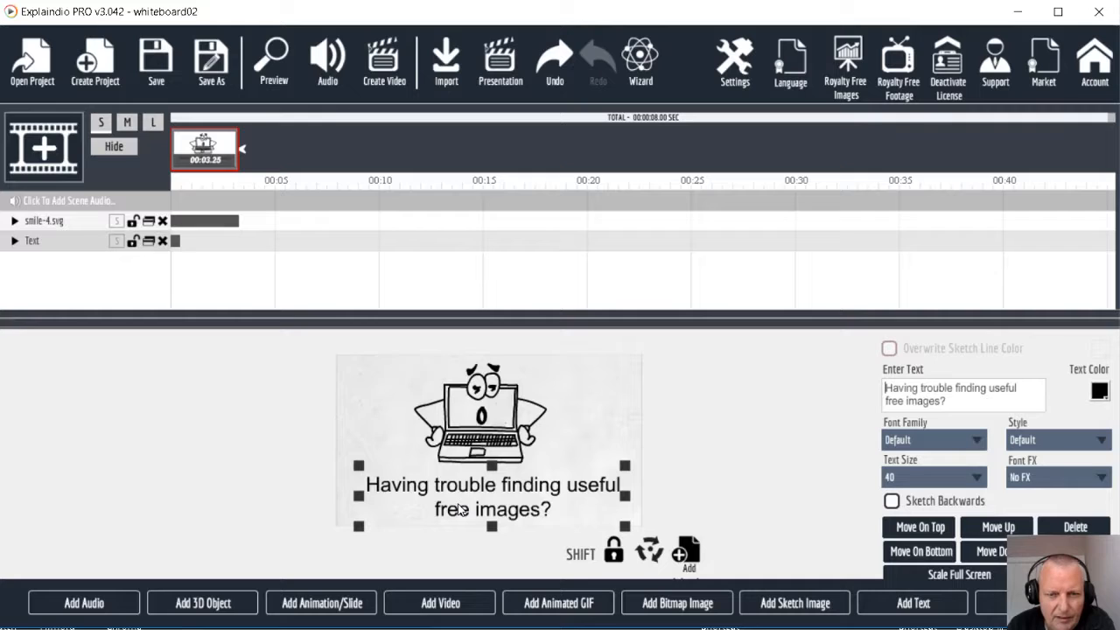
{"action": "left_click_drag", "start_coordinate": [460, 509], "coordinate": [455, 509]}
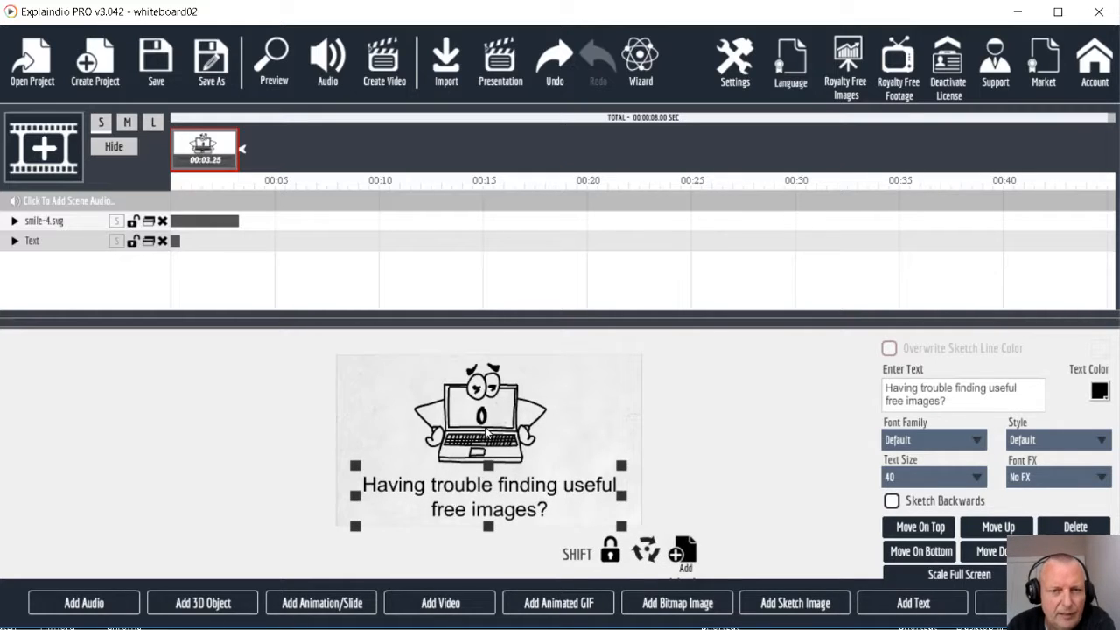
Enlarge the laptop sketch slightly and re-centre it above the text
{"action": "left_click", "coordinate": [433, 388]}
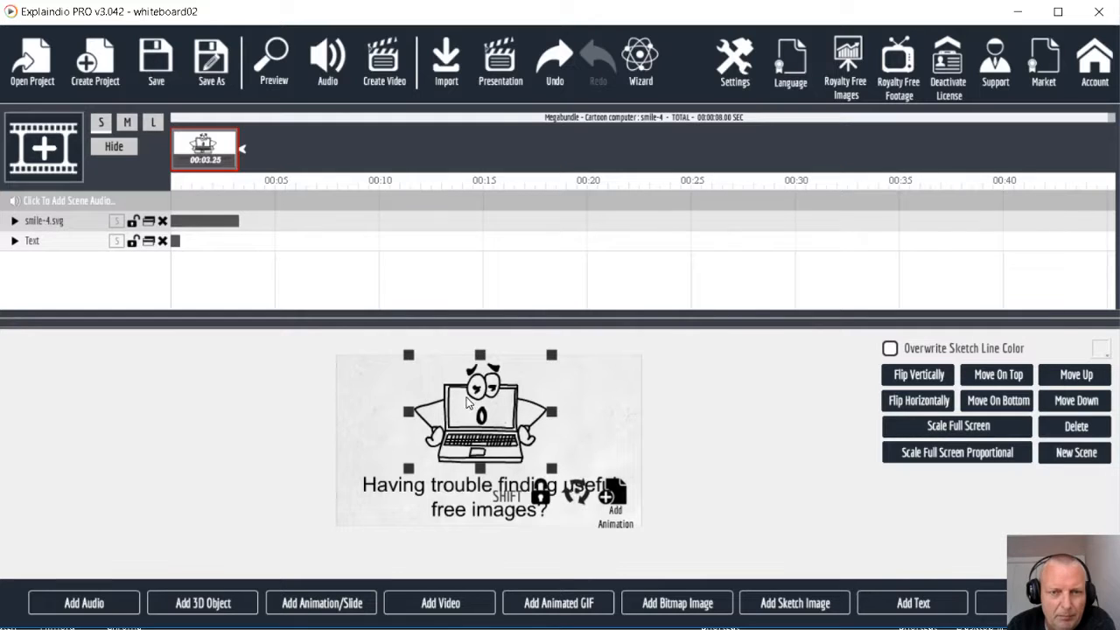
{"action": "left_click_drag", "start_coordinate": [413, 361], "coordinate": [411, 358]}
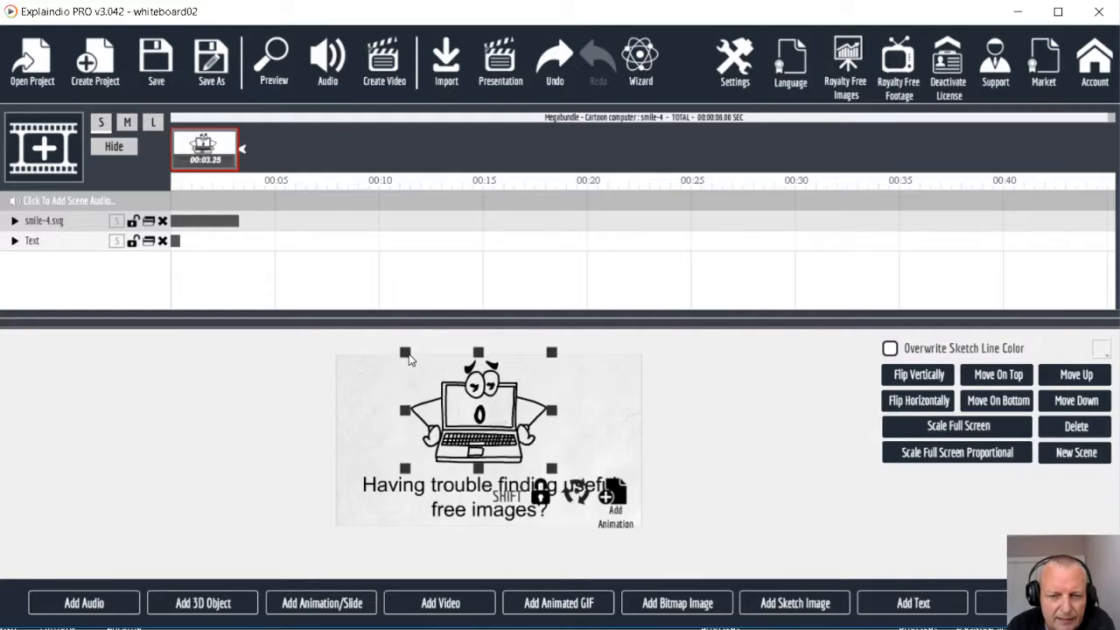
{"action": "left_click_drag", "start_coordinate": [480, 413], "coordinate": [481, 415]}
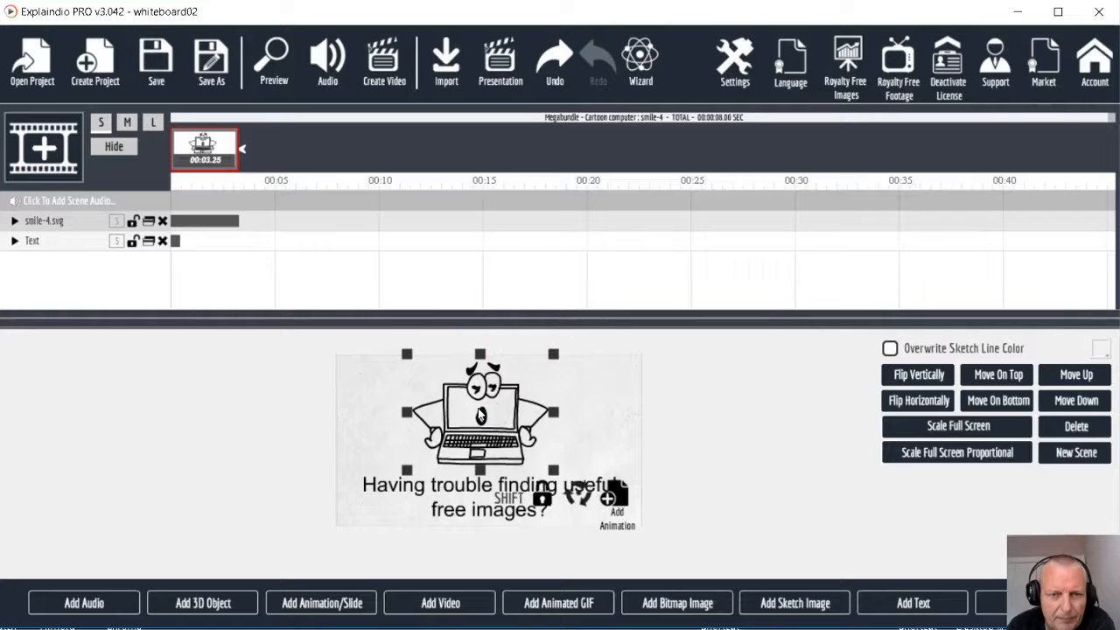
Preview the project, and set the text object to play in sequence after the laptop sketch
{"action": "left_click", "coordinate": [275, 63]}
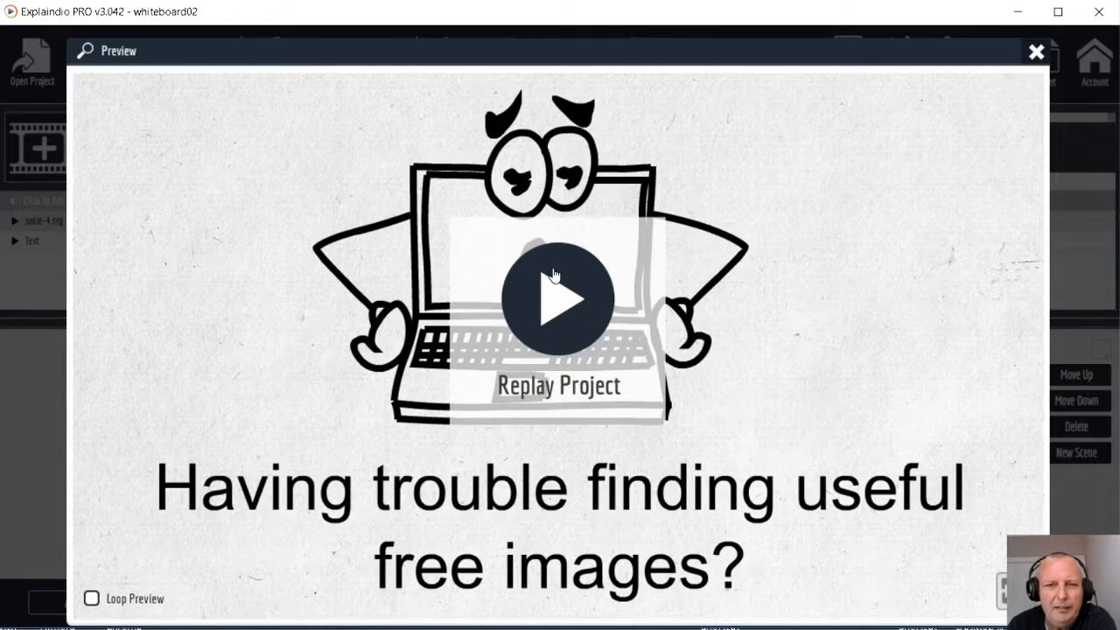
{"action": "left_click", "coordinate": [1036, 52]}
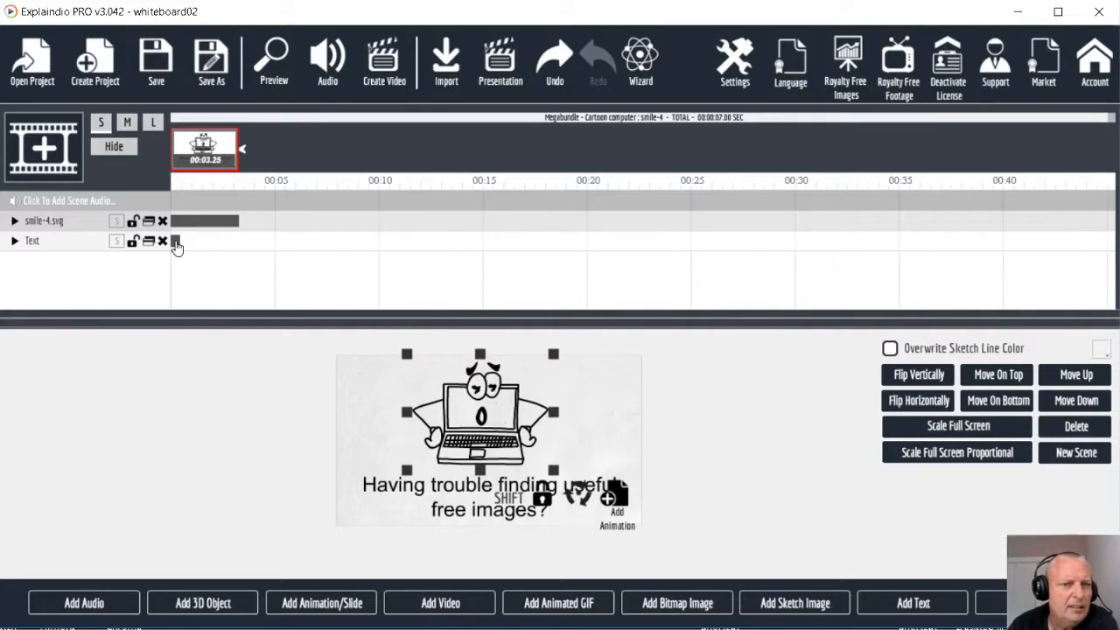
{"action": "left_click", "coordinate": [115, 243]}
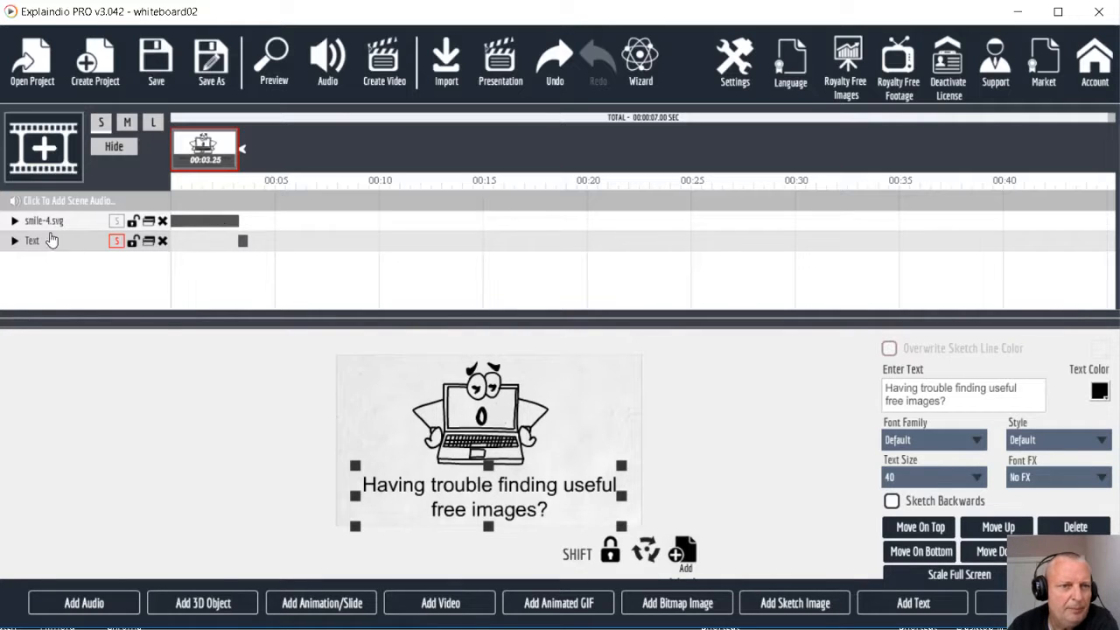
{"action": "left_click", "coordinate": [15, 221]}
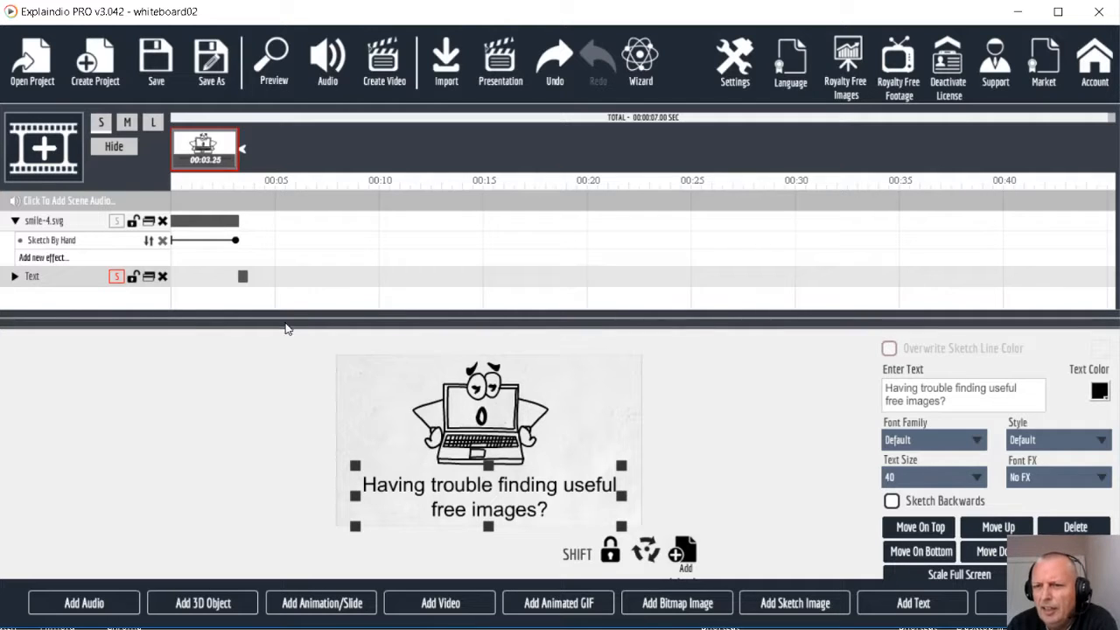
Add the hand-drawn box sketch from the Circles & Lines folder and remove it from the scene
{"action": "left_click", "coordinate": [787, 608]}
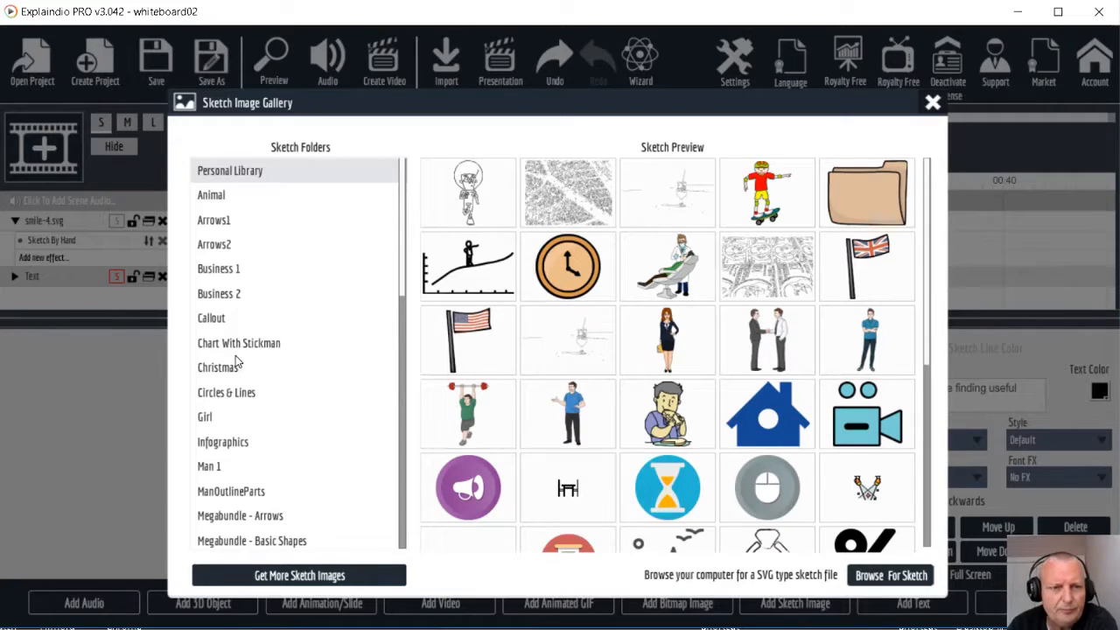
{"action": "left_click", "coordinate": [226, 395]}
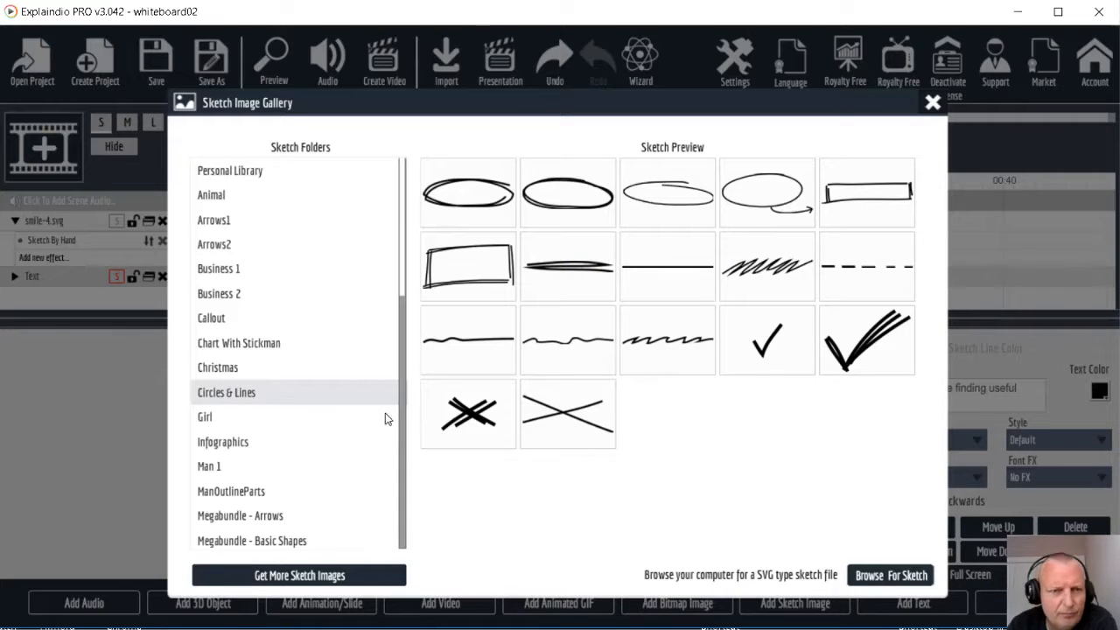
{"action": "left_click", "coordinate": [499, 257]}
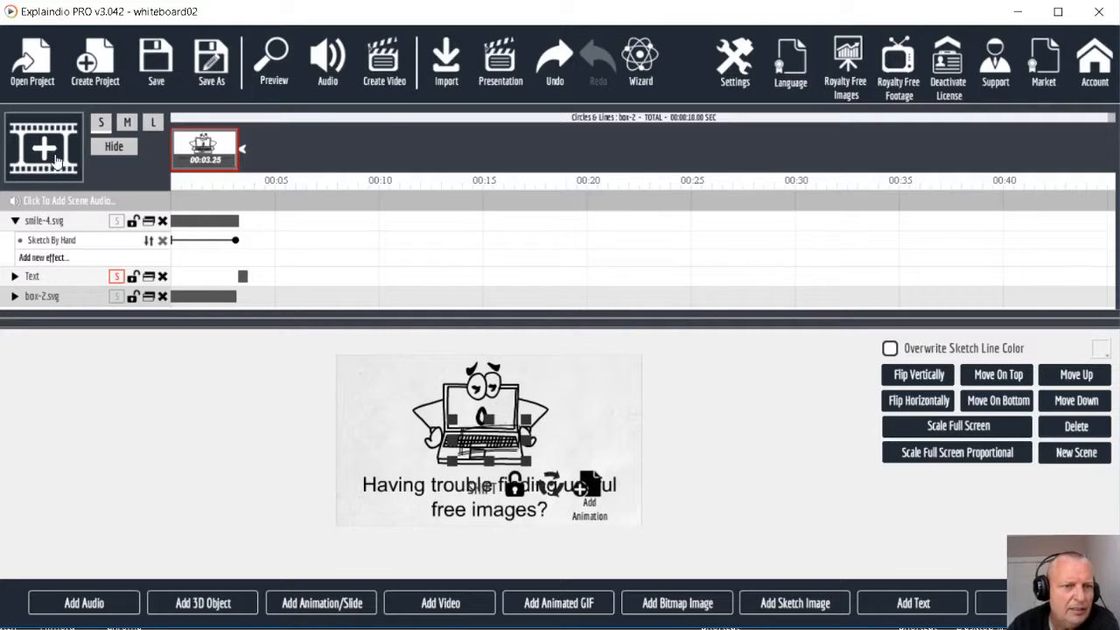
{"action": "left_click", "coordinate": [162, 296]}
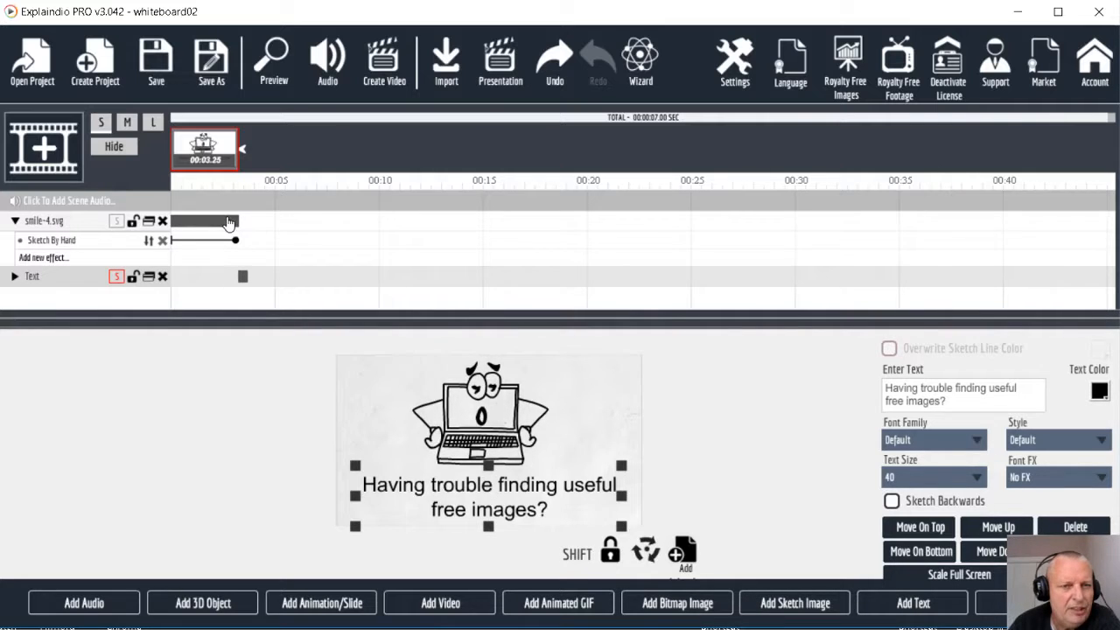
Add a Sketch effect without the hand to the text object and preview the animation
{"action": "left_click", "coordinate": [14, 276]}
{"action": "left_click", "coordinate": [45, 297]}
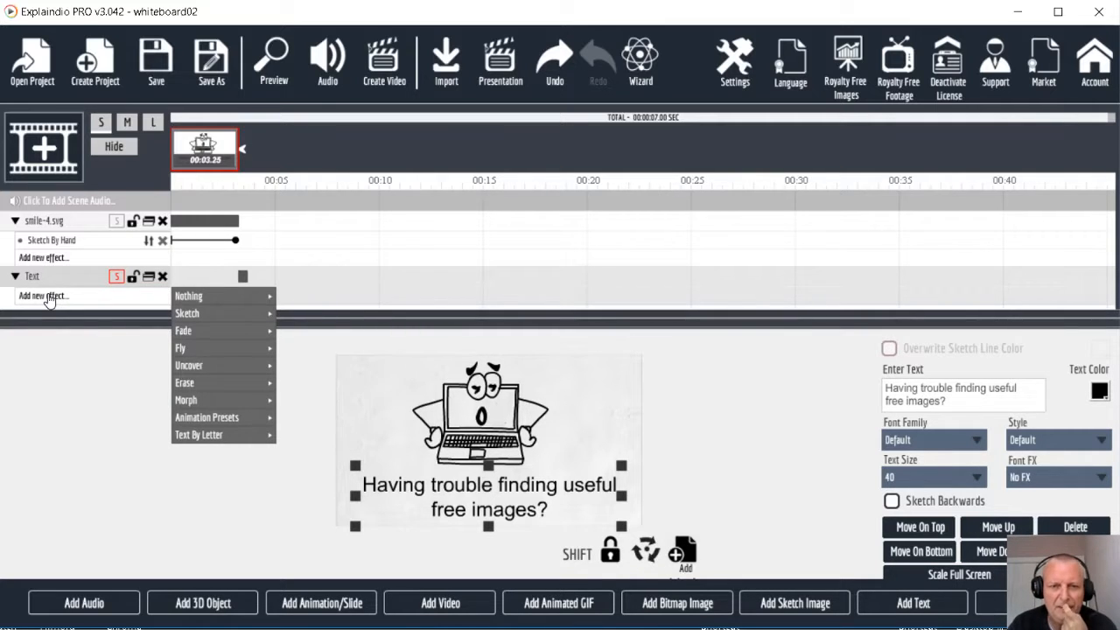
{"action": "mouse_move", "coordinate": [185, 315]}
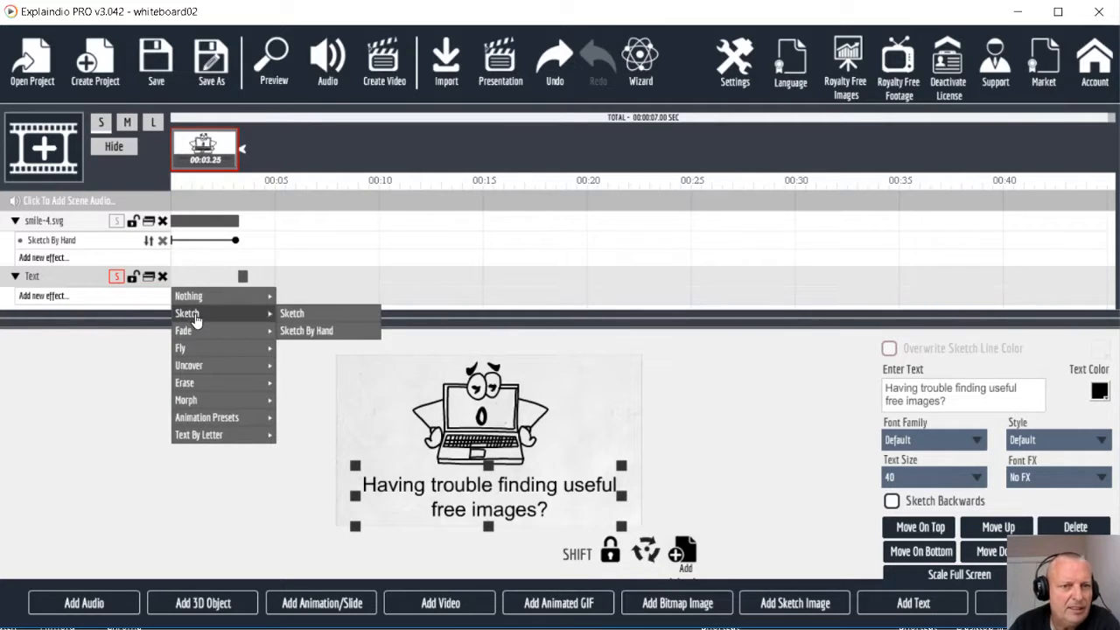
{"action": "left_click", "coordinate": [294, 314]}
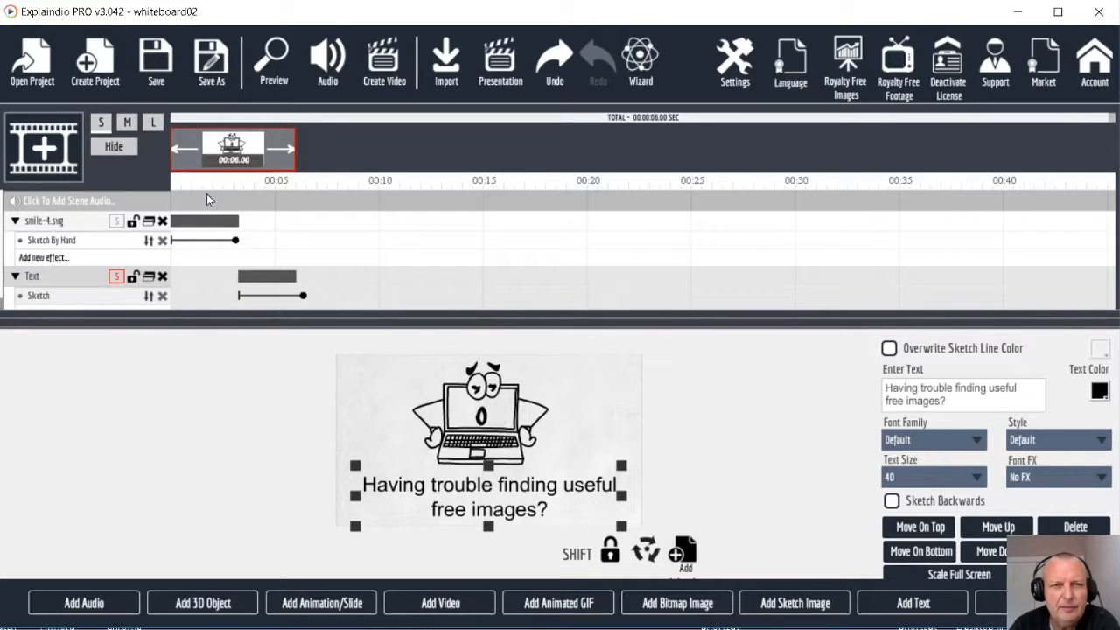
{"action": "left_click", "coordinate": [272, 63]}
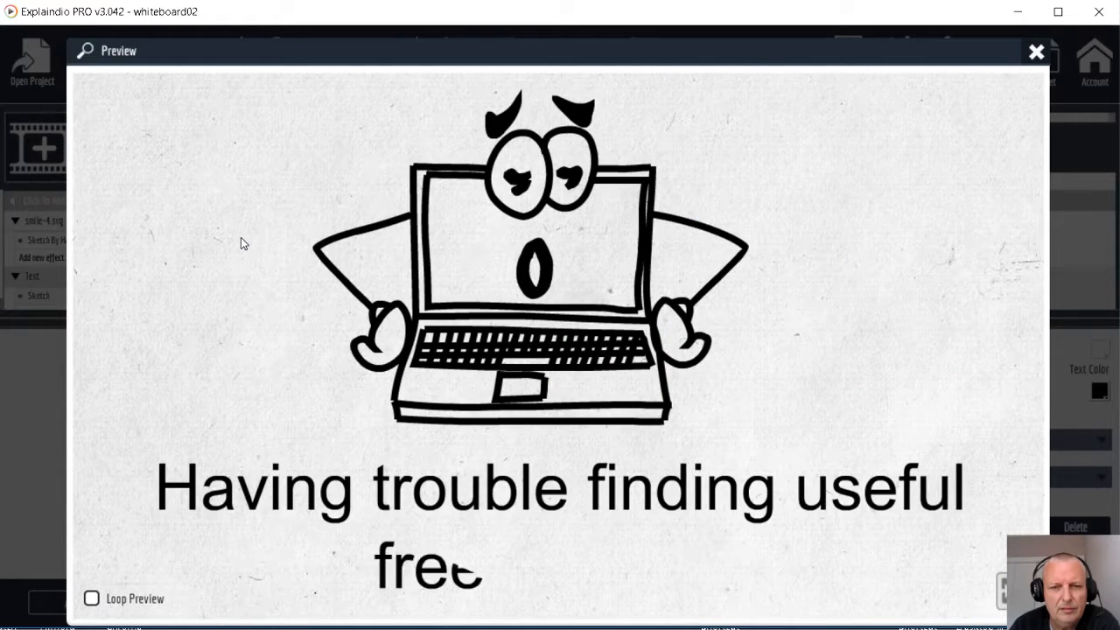
{"action": "left_click", "coordinate": [1035, 55]}
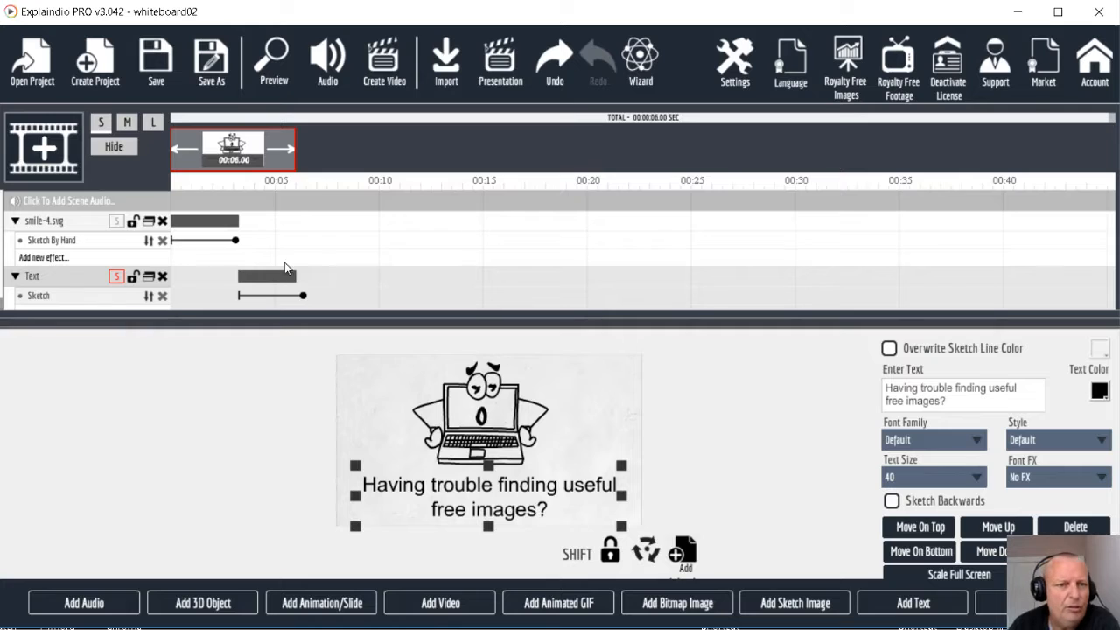
Replace the text's effect with the Text By Letter effect Abstract Spin and preview it
{"action": "left_click", "coordinate": [150, 297]}
{"action": "mouse_move", "coordinate": [246, 446]}
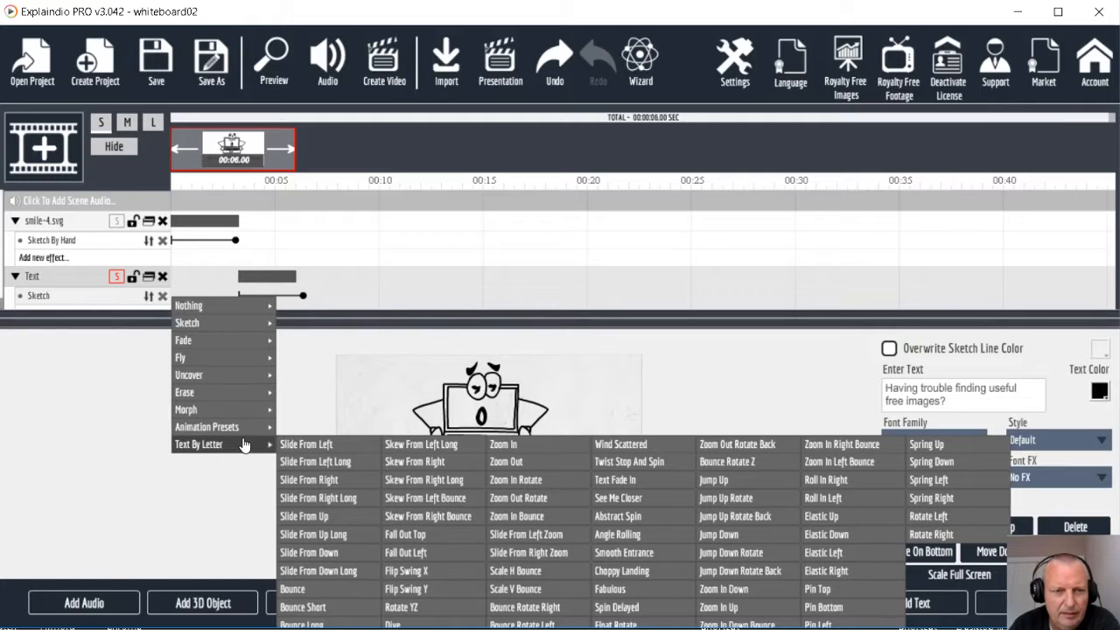
{"action": "left_click", "coordinate": [623, 517]}
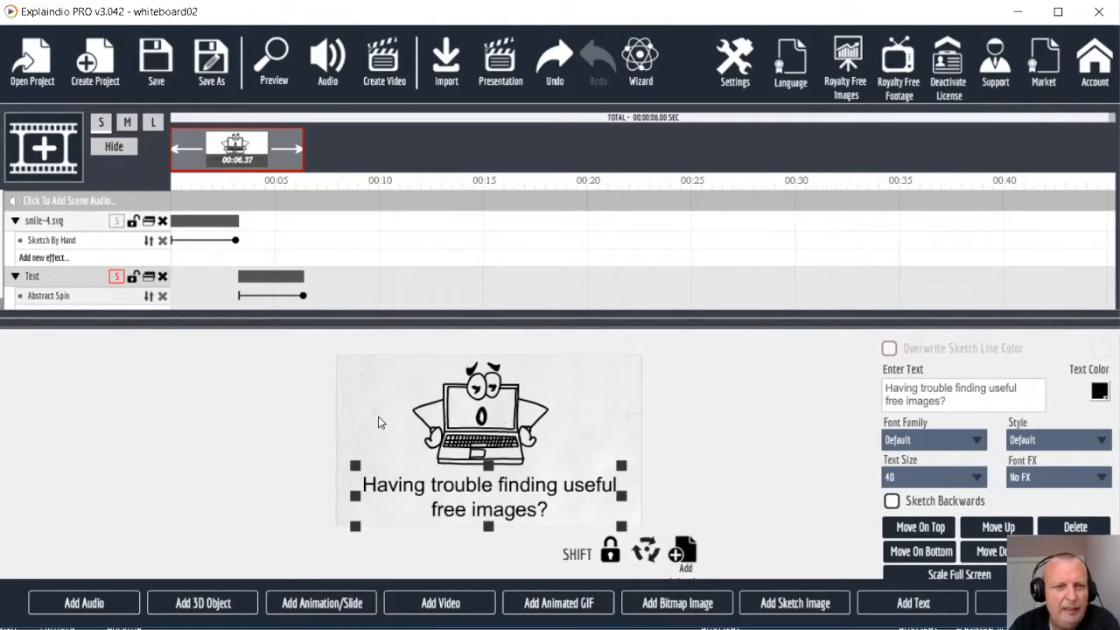
{"action": "left_click", "coordinate": [272, 63]}
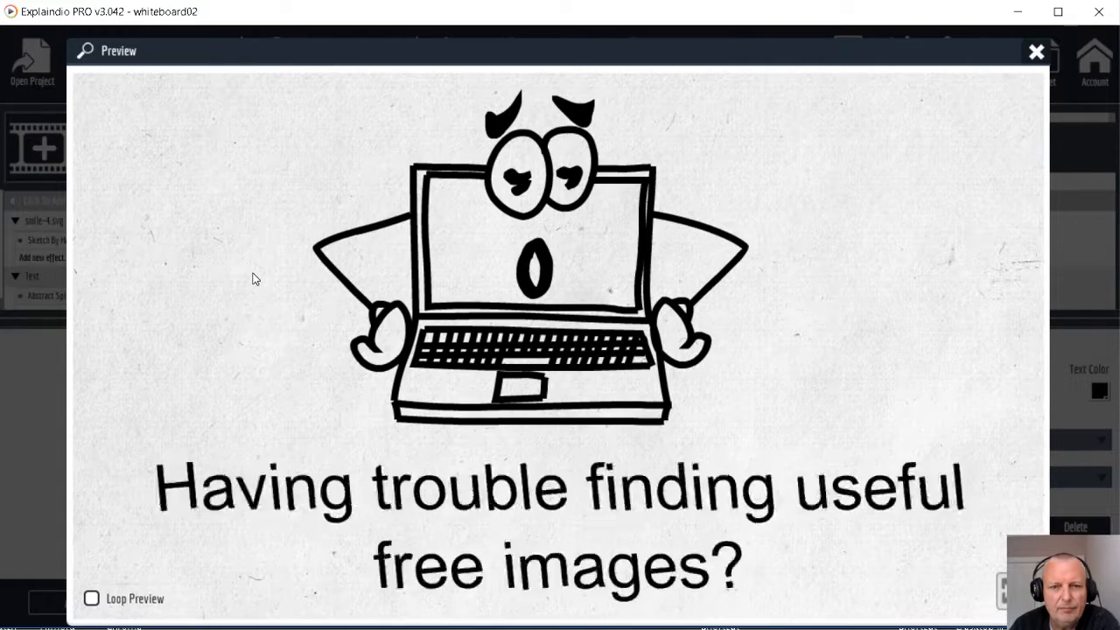
{"action": "left_click", "coordinate": [1035, 54]}
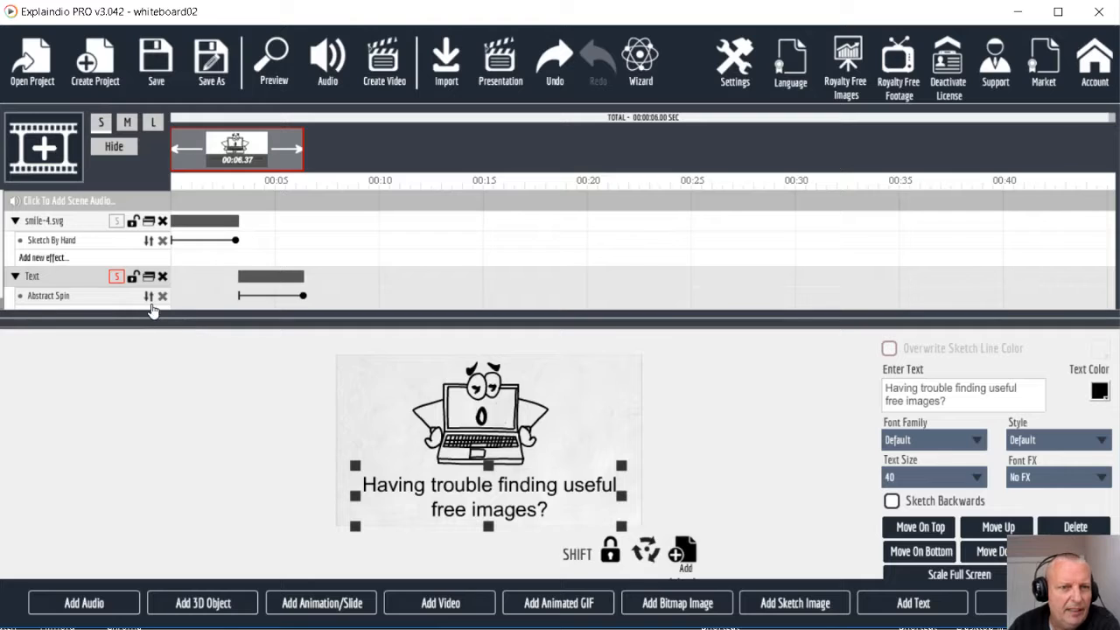
Change the text's effect to the animation preset Skew From Right Bounce and preview it
{"action": "left_click", "coordinate": [148, 298]}
{"action": "mouse_move", "coordinate": [194, 446]}
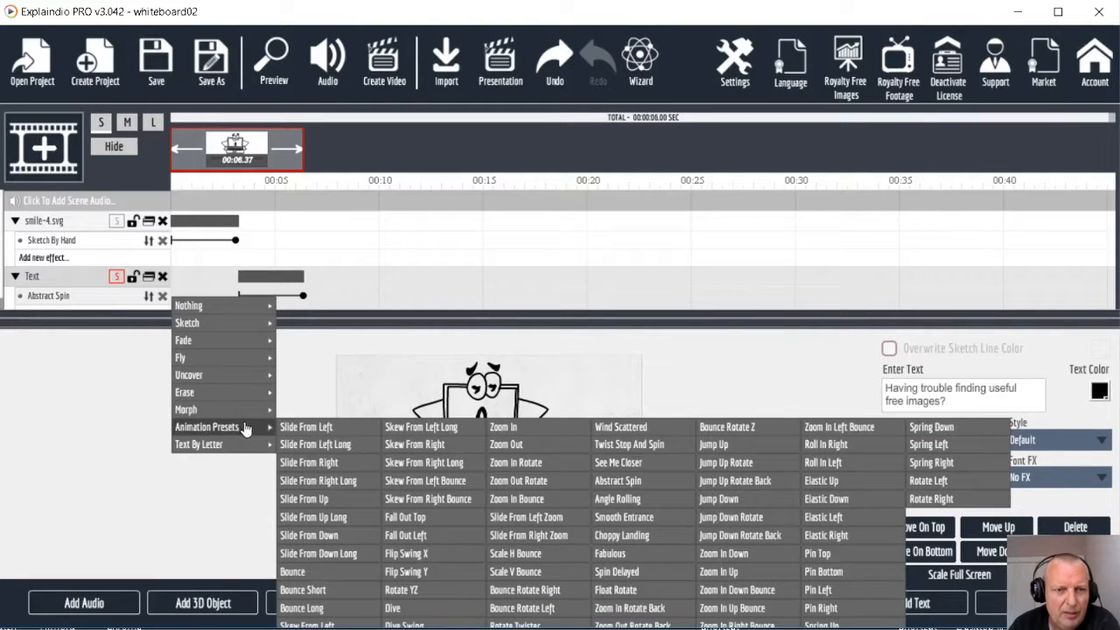
{"action": "mouse_move", "coordinate": [237, 437]}
{"action": "left_click", "coordinate": [457, 500]}
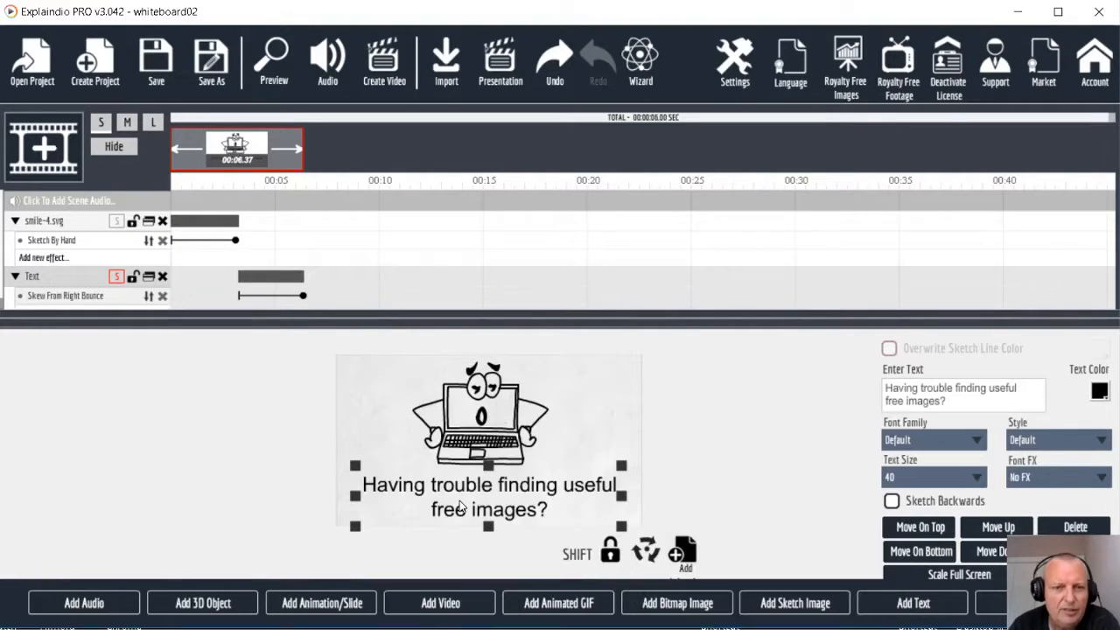
{"action": "left_click", "coordinate": [268, 76]}
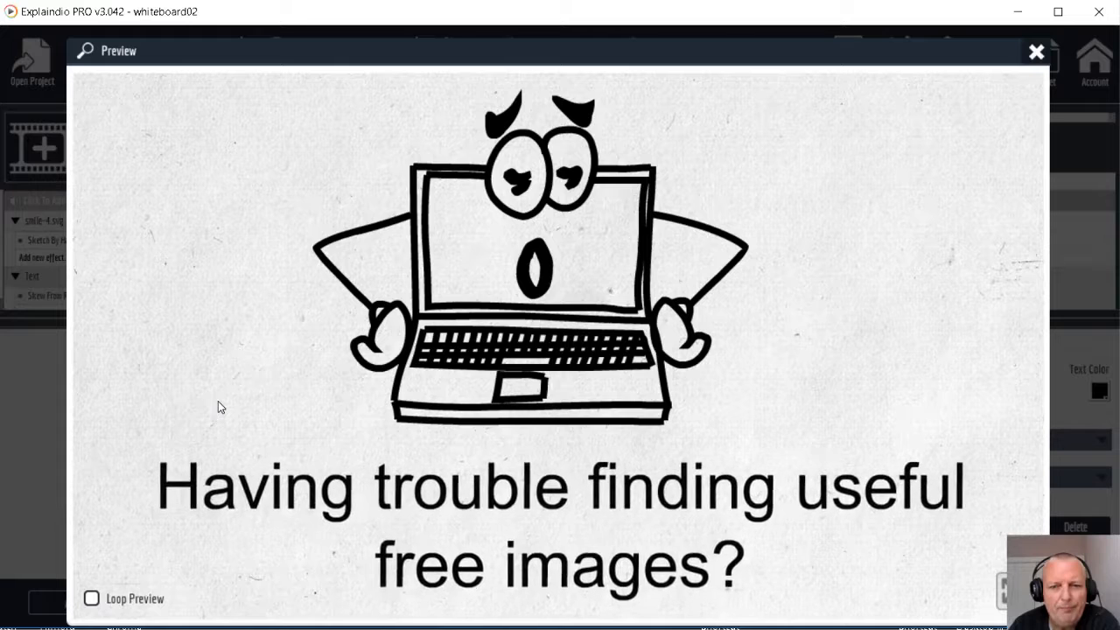
{"action": "left_click", "coordinate": [1036, 53]}
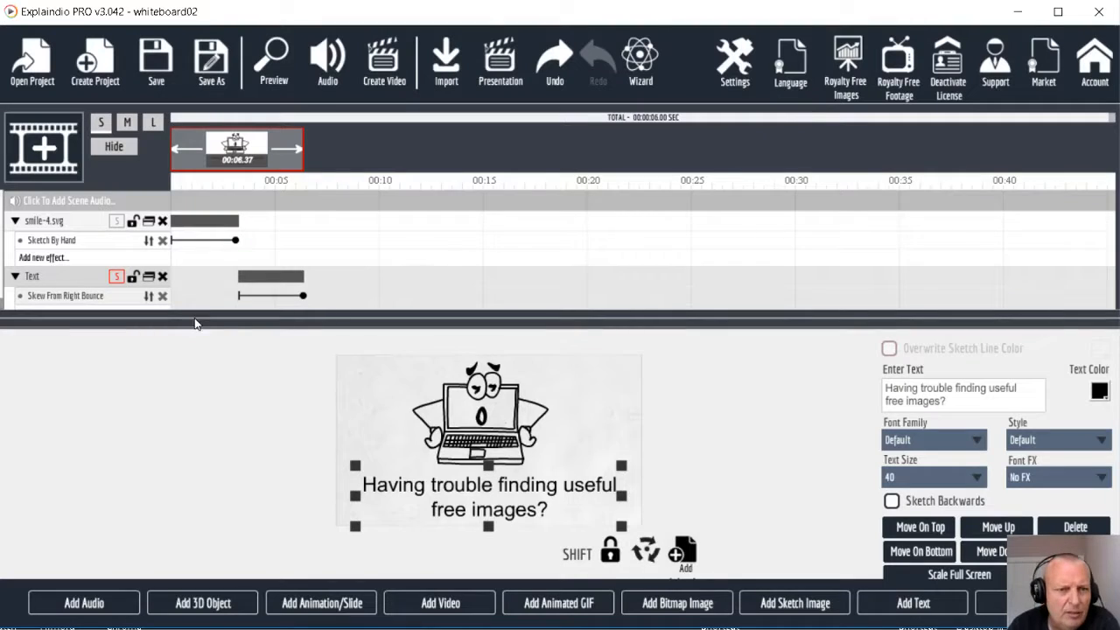
Shorten the text's effect to end at about 4.7 seconds and set its pause after action to 26 frames
{"action": "left_click_drag", "start_coordinate": [303, 299], "coordinate": [269, 299]}
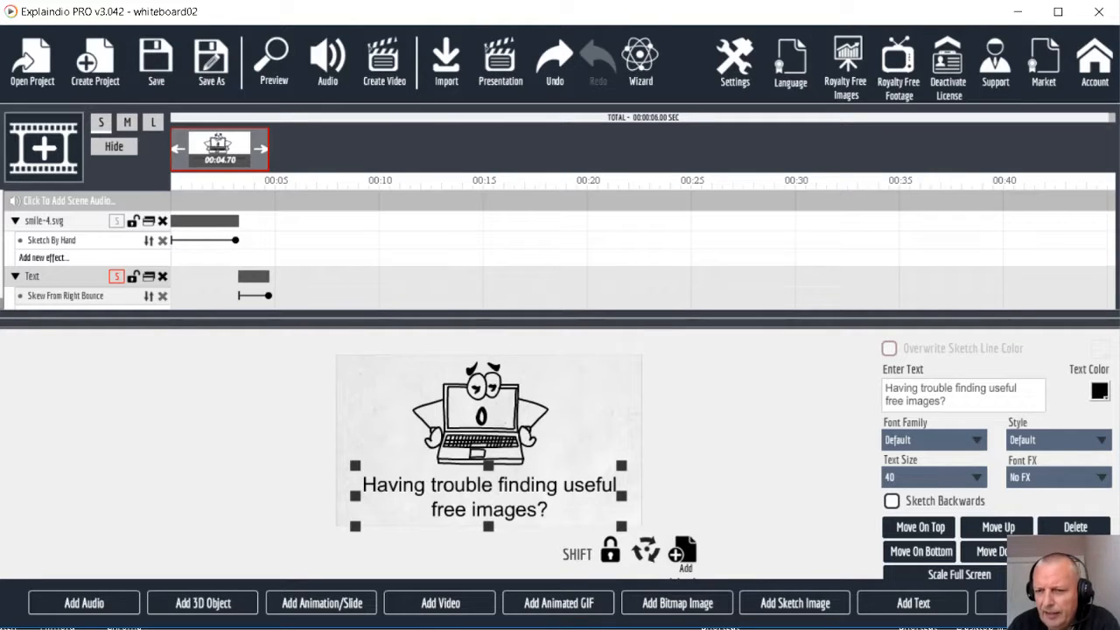
{"action": "left_click", "coordinate": [989, 608]}
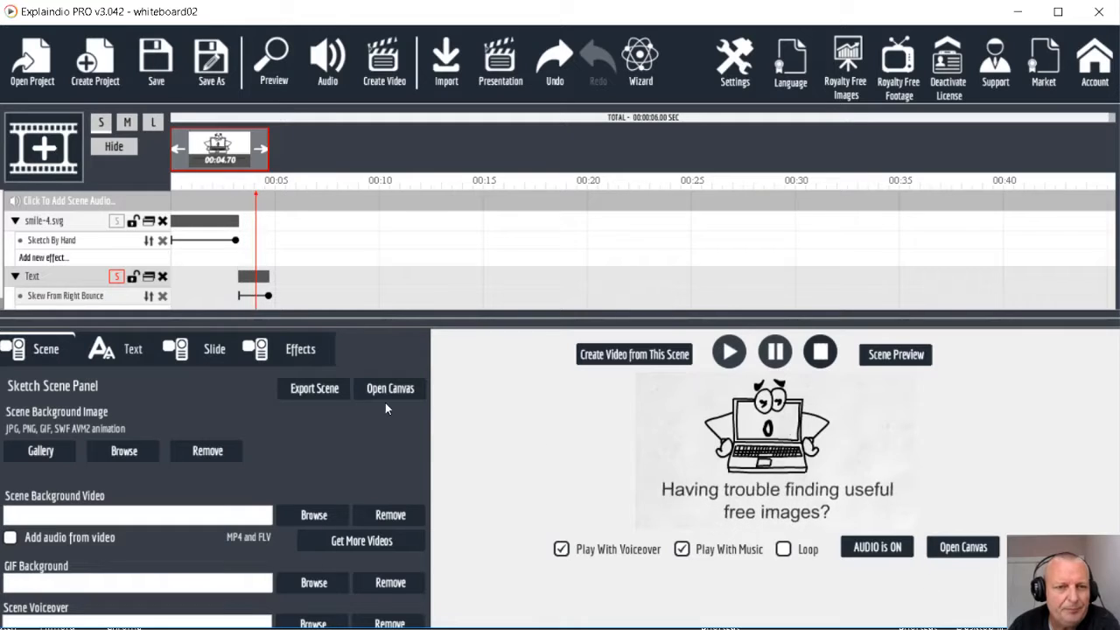
{"action": "left_click", "coordinate": [300, 350]}
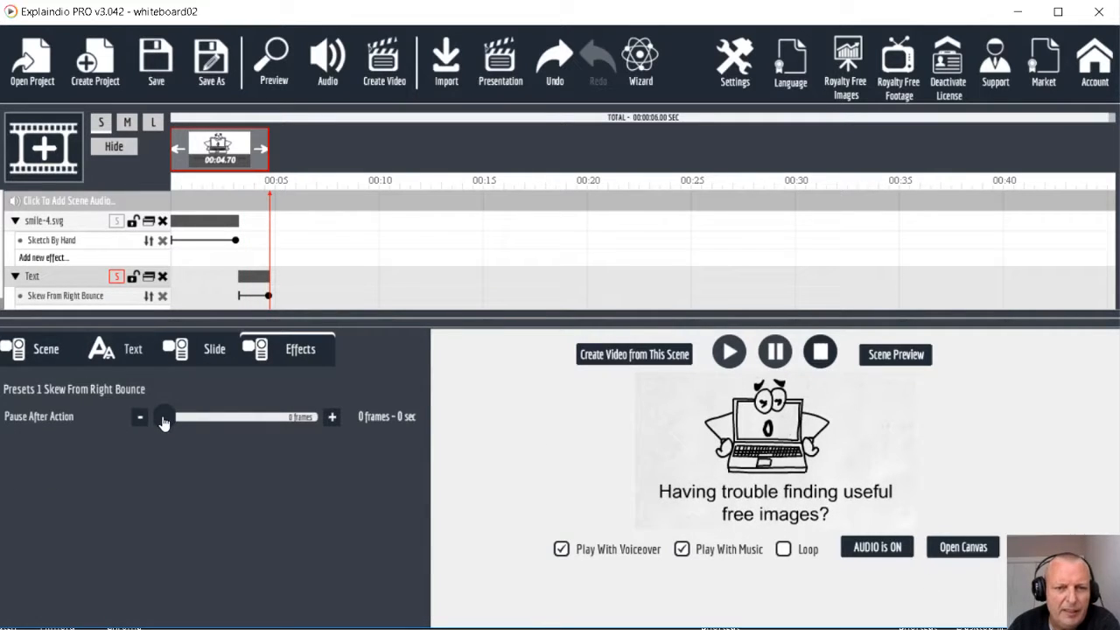
{"action": "left_click_drag", "start_coordinate": [163, 422], "coordinate": [175, 424]}
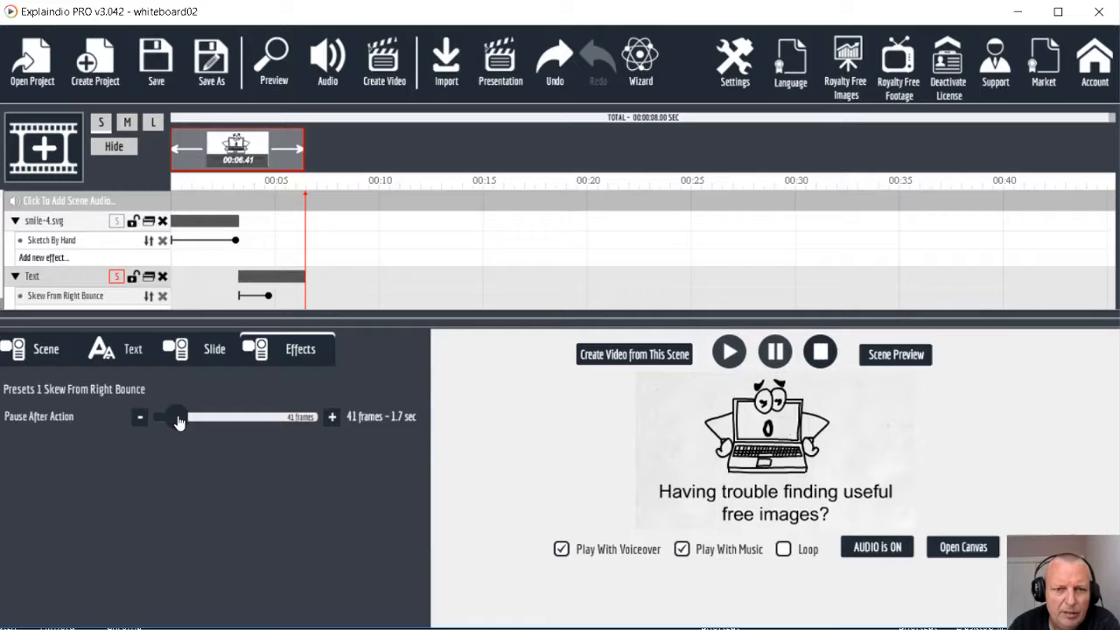
{"action": "left_click_drag", "start_coordinate": [178, 422], "coordinate": [174, 420]}
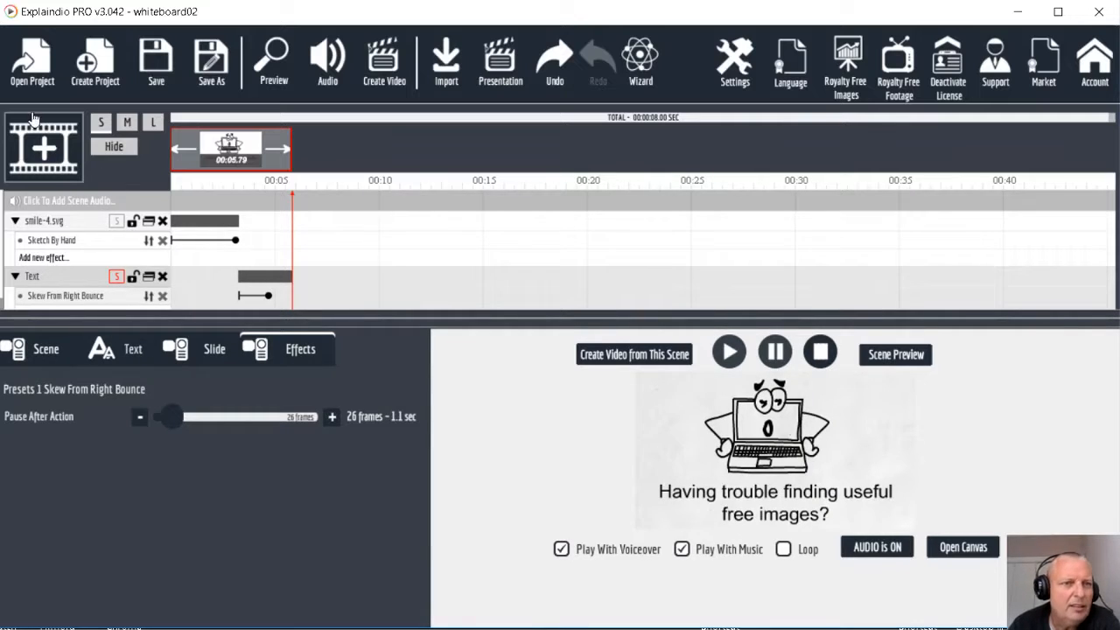
Create a new scene and add the smiling laptop sketch with light bulb and raised finger from the Megabundle - Cartoon computer folder
{"action": "left_click", "coordinate": [47, 156]}
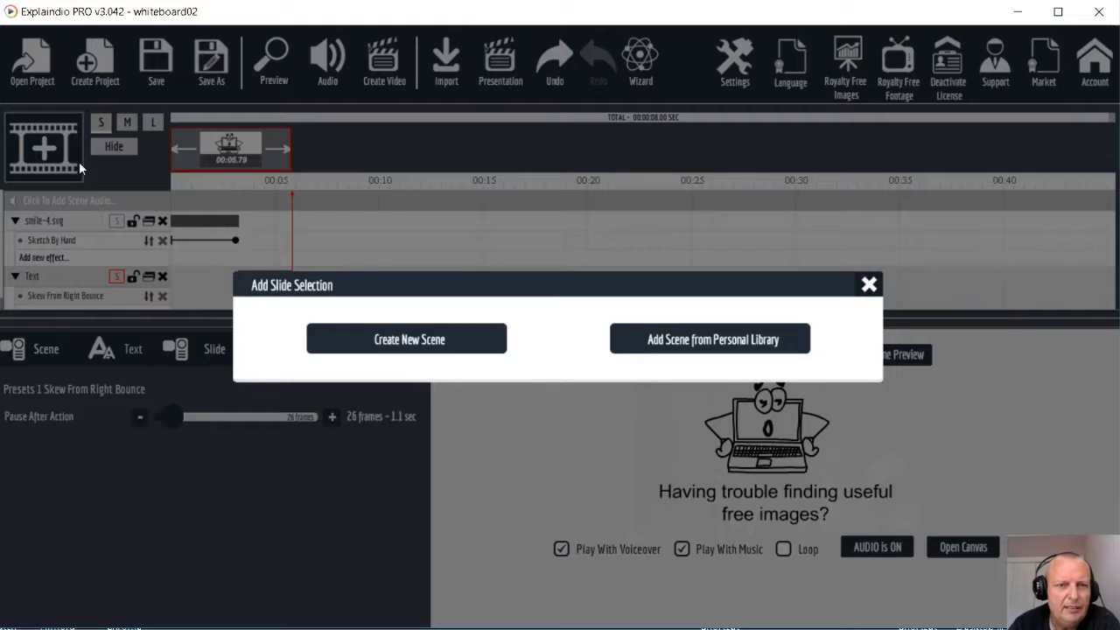
{"action": "left_click", "coordinate": [411, 341]}
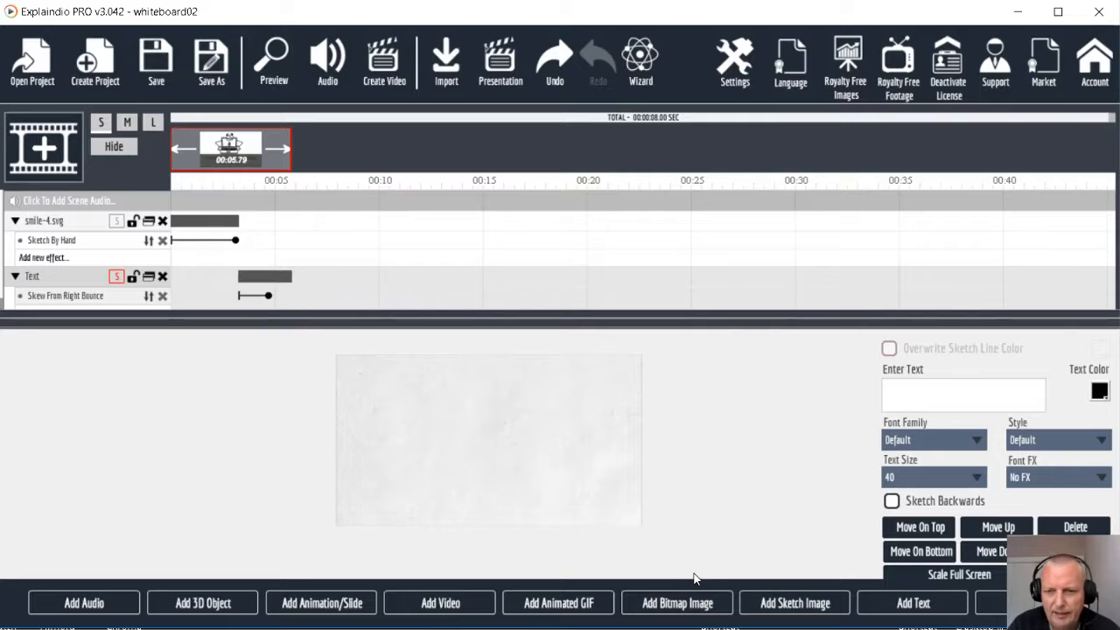
{"action": "left_click", "coordinate": [798, 604]}
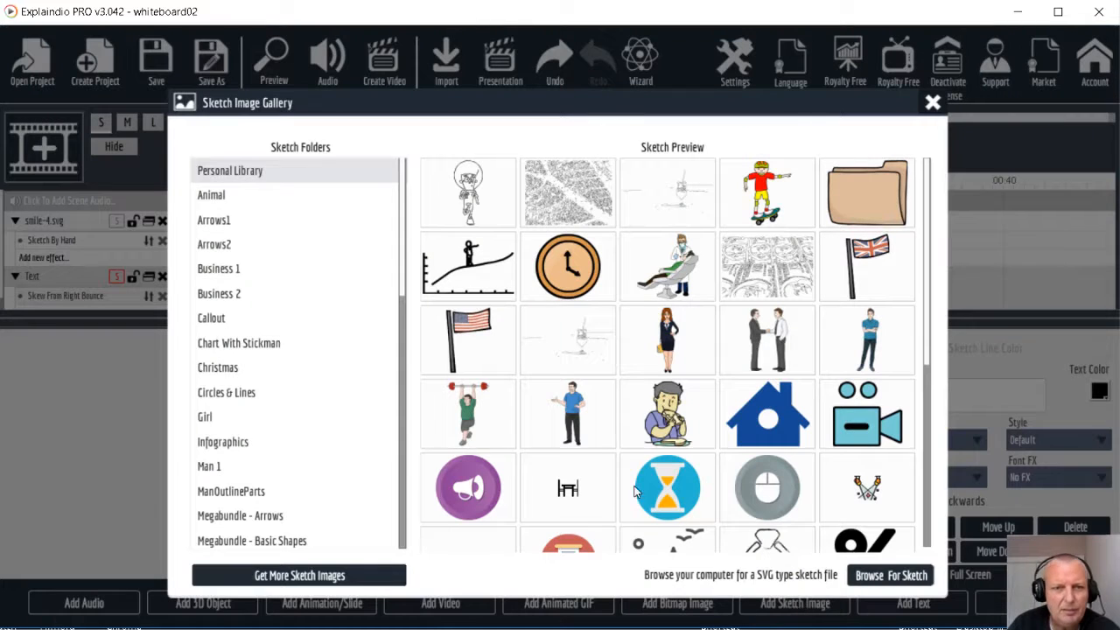
{"action": "scroll", "coordinate": [296, 412], "scroll_direction": "down", "scroll_amount": 4}
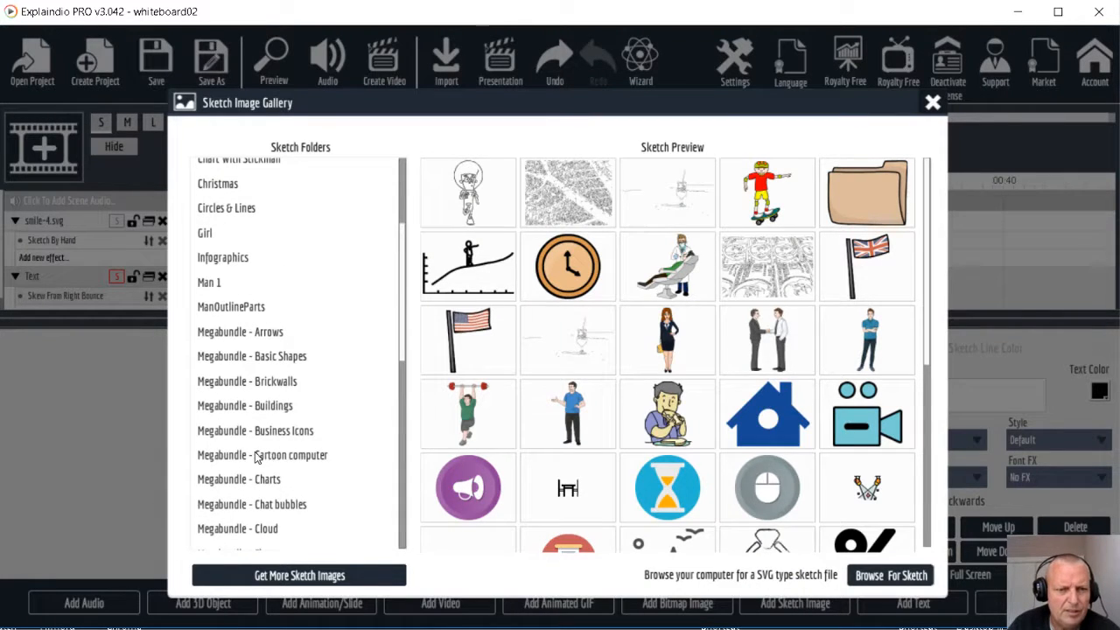
{"action": "left_click", "coordinate": [259, 456]}
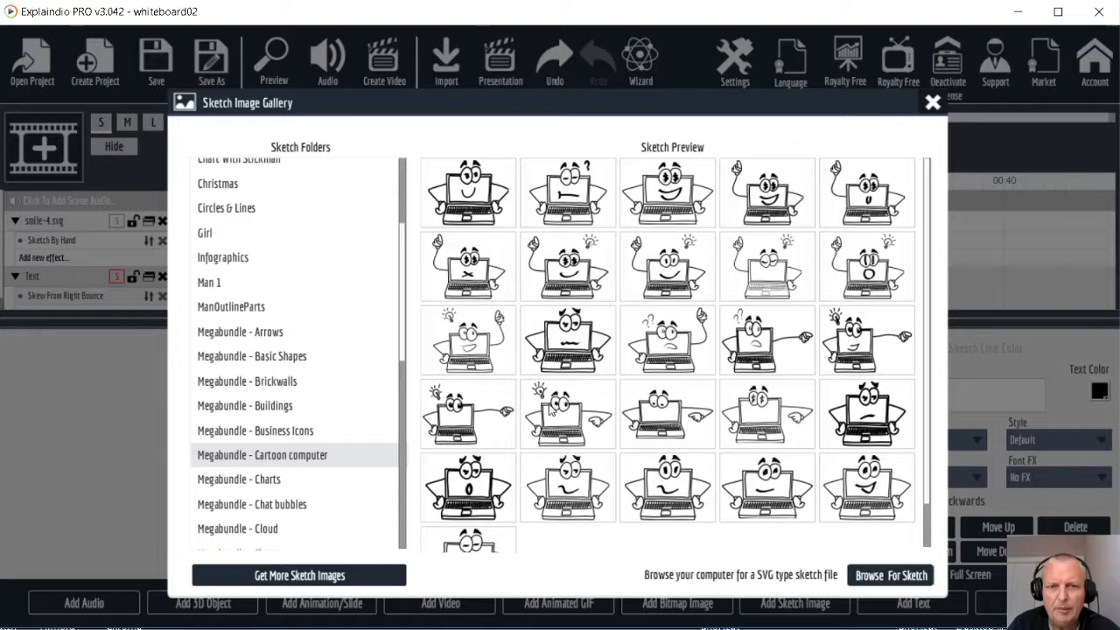
{"action": "left_click", "coordinate": [482, 341]}
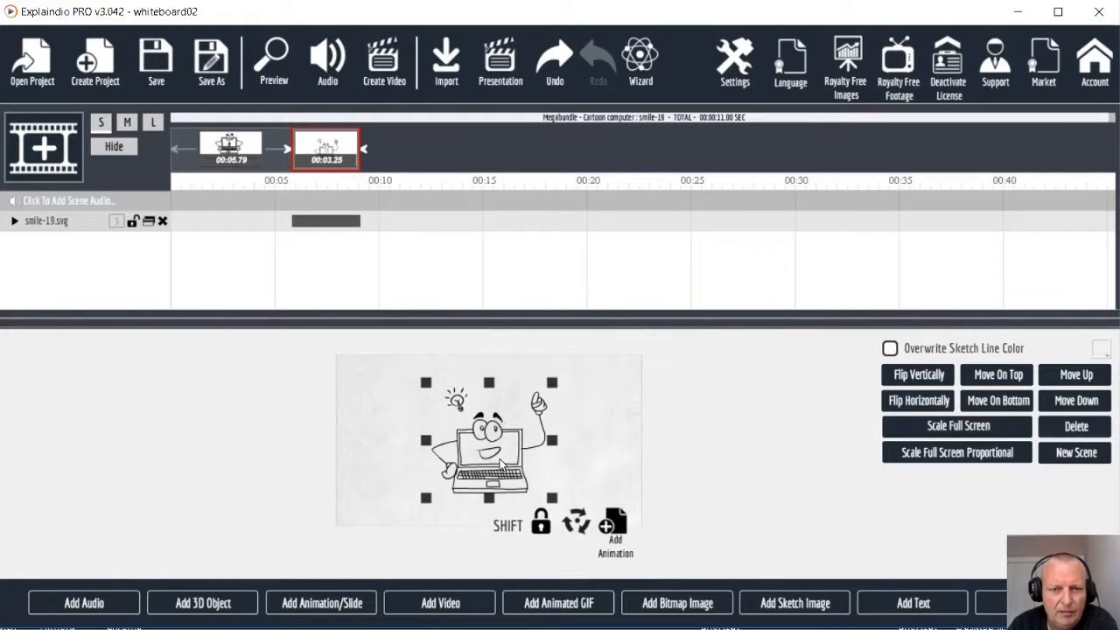
Move the smiling laptop sketch to the left side of the scene and enlarge it to fill about half the canvas
{"action": "mouse_move", "coordinate": [500, 461]}
{"action": "left_mouse_down"}
{"action": "mouse_move", "coordinate": [480, 441]}
{"action": "mouse_move", "coordinate": [438, 443]}
{"action": "left_mouse_up"}
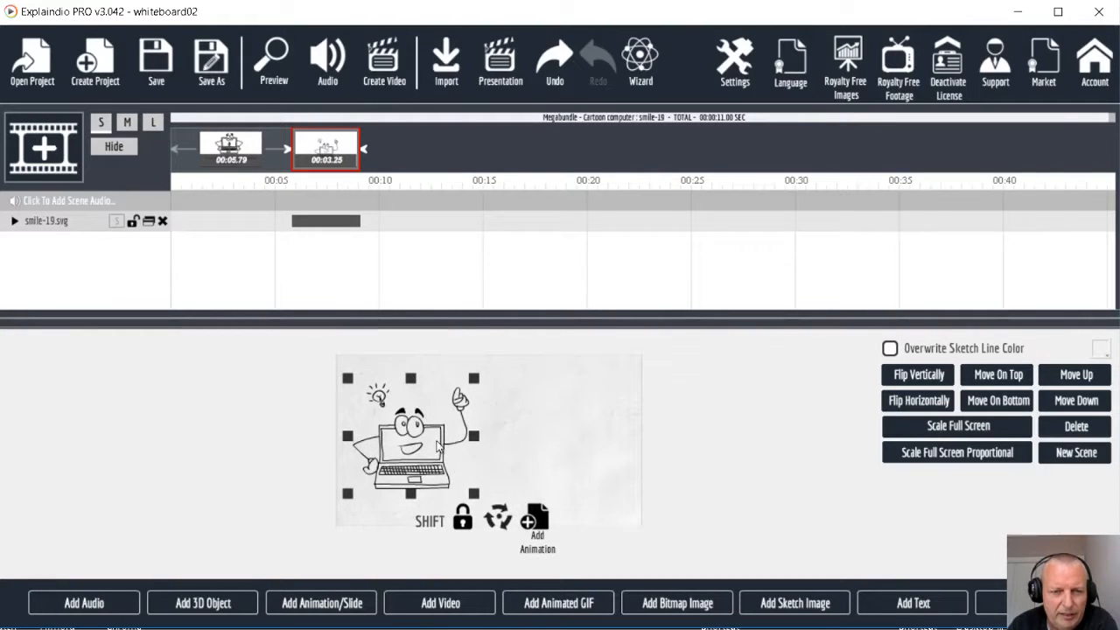
{"action": "left_click_drag", "start_coordinate": [346, 378], "coordinate": [327, 359]}
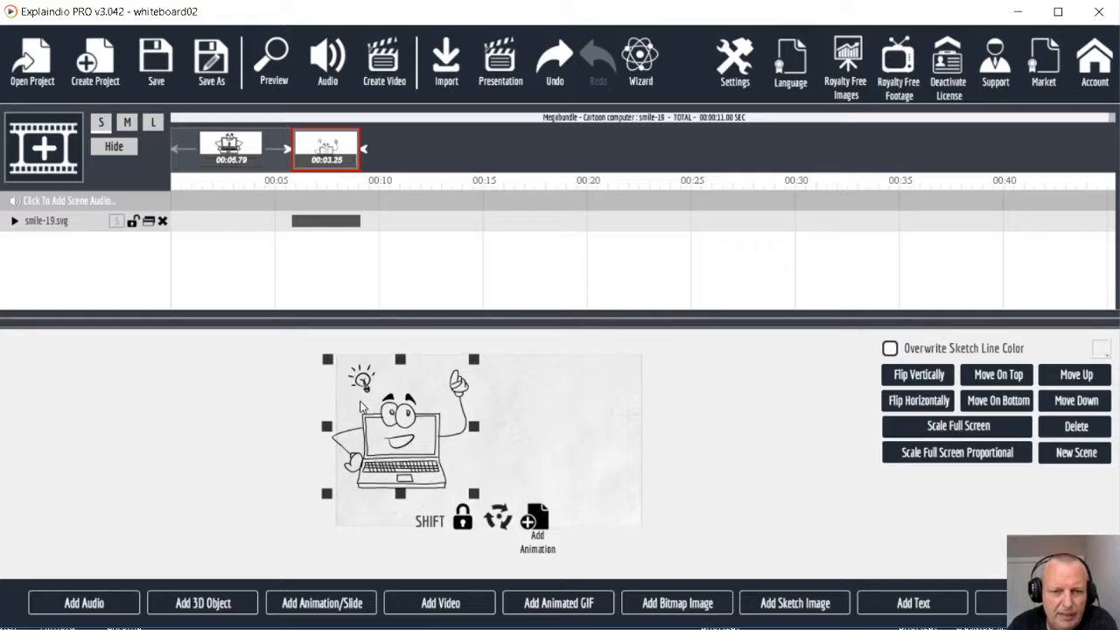
{"action": "mouse_move", "coordinate": [374, 424]}
{"action": "left_mouse_down"}
{"action": "mouse_move", "coordinate": [396, 436]}
{"action": "mouse_move", "coordinate": [383, 434]}
{"action": "left_mouse_up"}
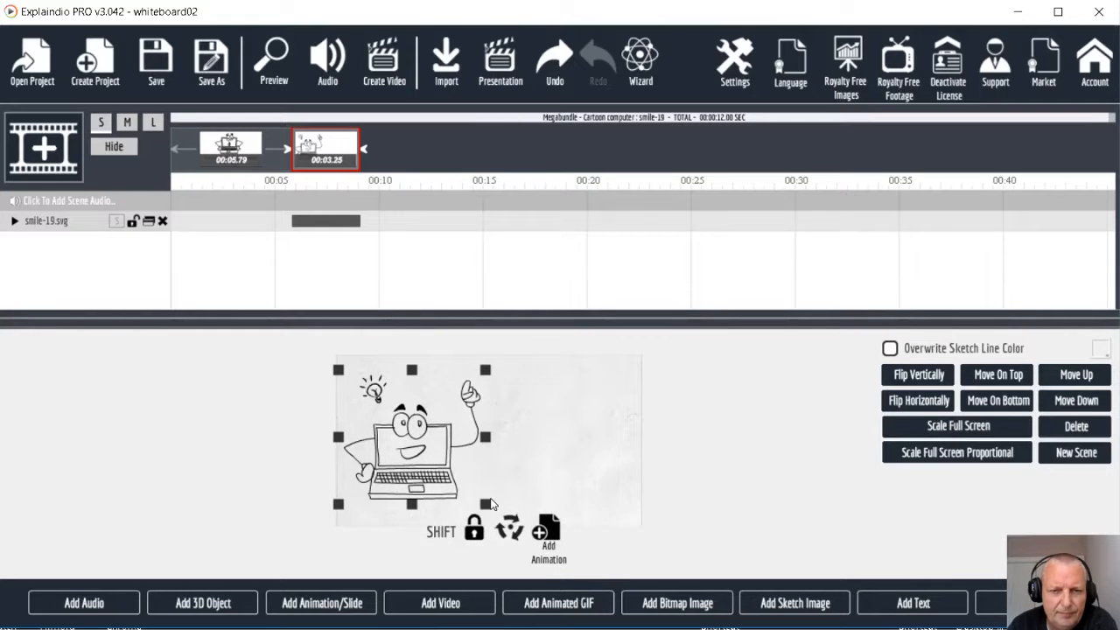
{"action": "left_click_drag", "start_coordinate": [486, 506], "coordinate": [495, 515]}
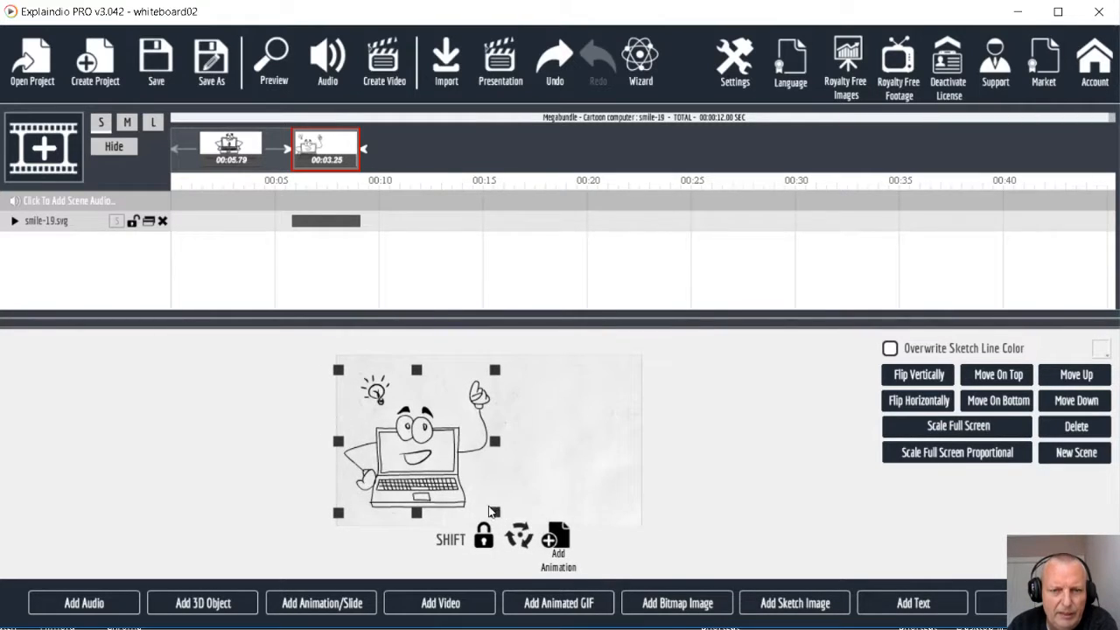
{"action": "left_click_drag", "start_coordinate": [428, 469], "coordinate": [433, 477]}
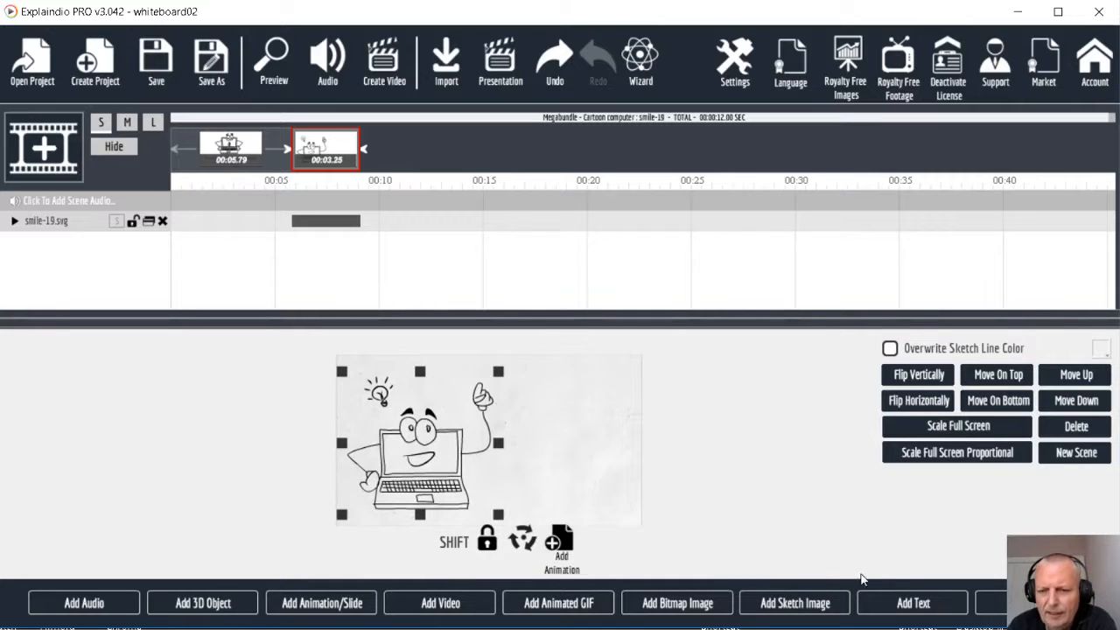
Add a text object to the second scene and place it beside the laptop's raised finger
{"action": "left_click", "coordinate": [905, 610]}
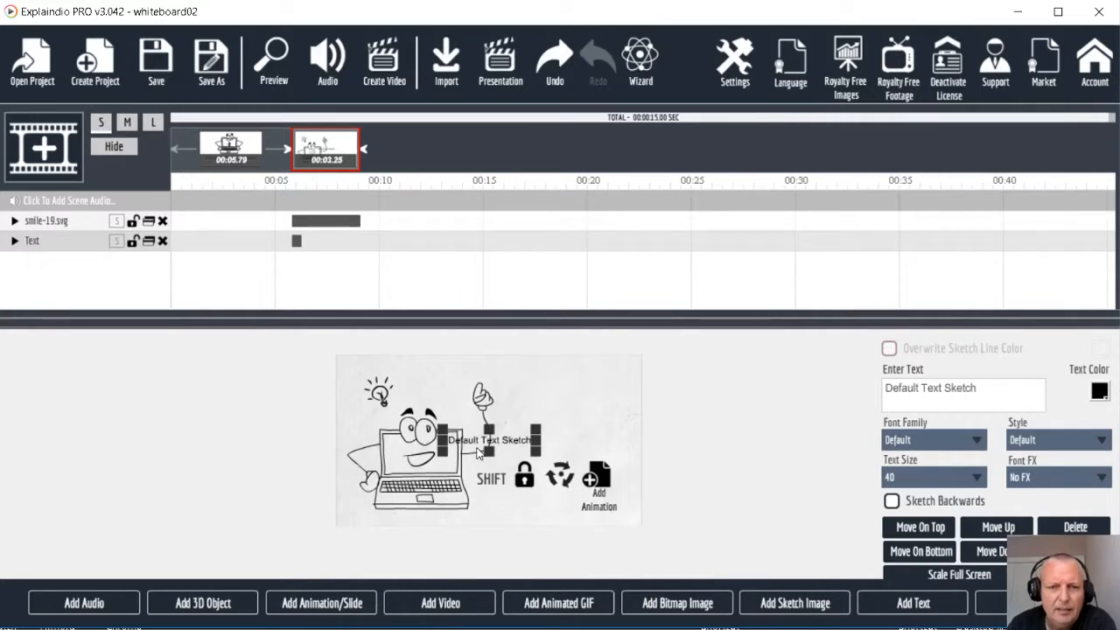
{"action": "mouse_move", "coordinate": [483, 444]}
{"action": "left_mouse_down"}
{"action": "mouse_move", "coordinate": [533, 403]}
{"action": "mouse_move", "coordinate": [551, 411]}
{"action": "left_mouse_up"}
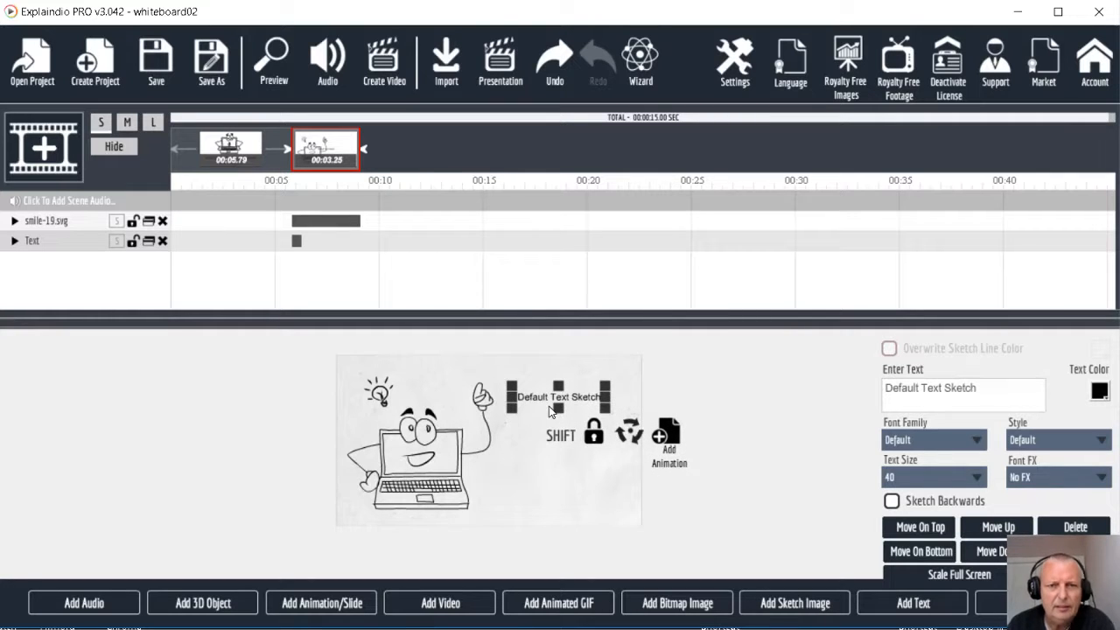
{"action": "left_click", "coordinate": [231, 151]}
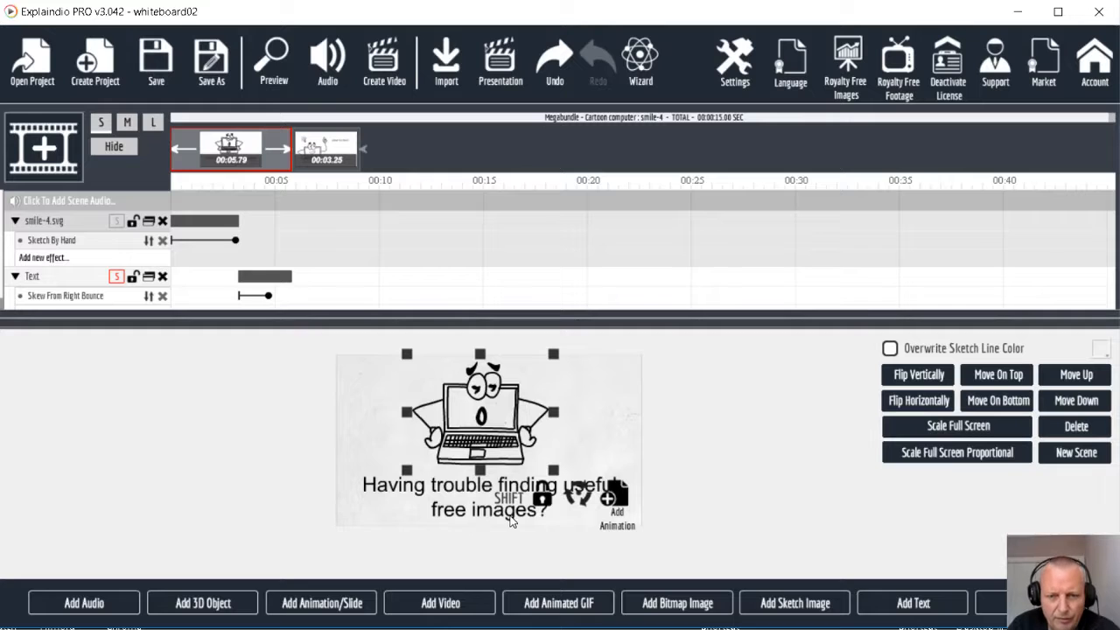
{"action": "left_click", "coordinate": [327, 157]}
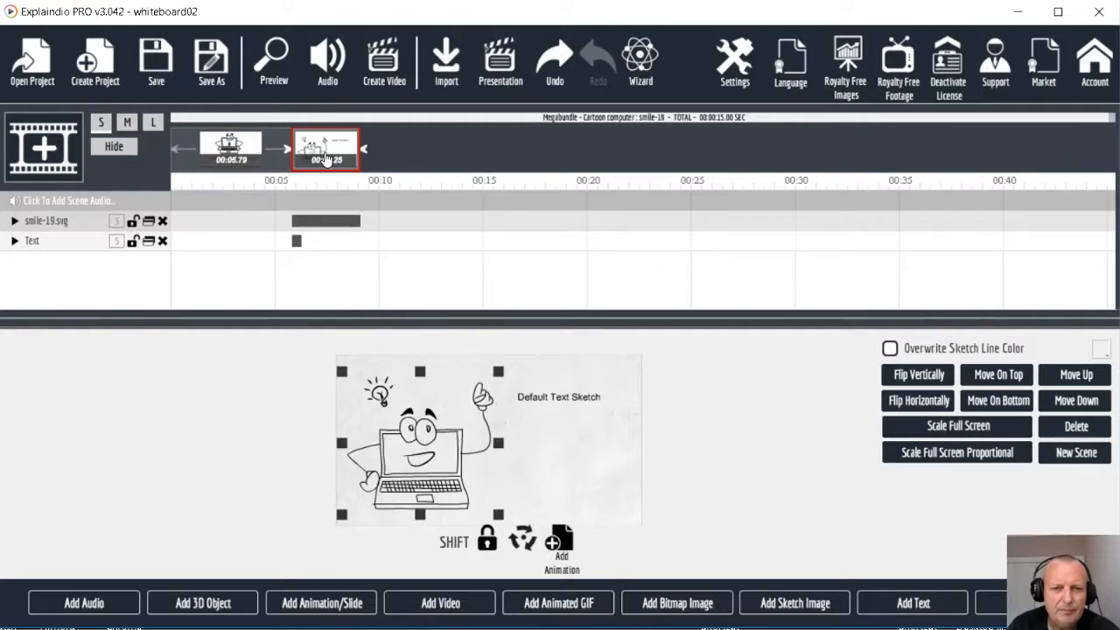
{"action": "left_click", "coordinate": [567, 400]}
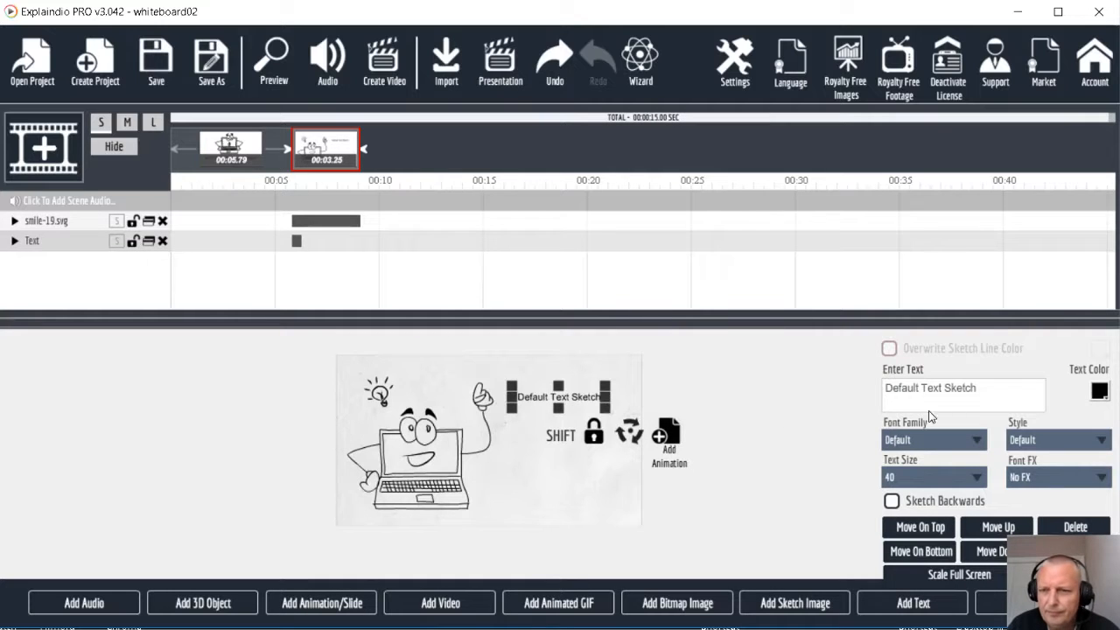
Replace the default text with "Get 38,000 / Free Images / From..." on three lines and enlarge it to fill the space beside the laptop
{"action": "left_click_drag", "start_coordinate": [997, 388], "coordinate": [840, 385]}
{"action": "type", "text": "Choose from 38,000 Free"}
{"action": "type", "text": "G"}
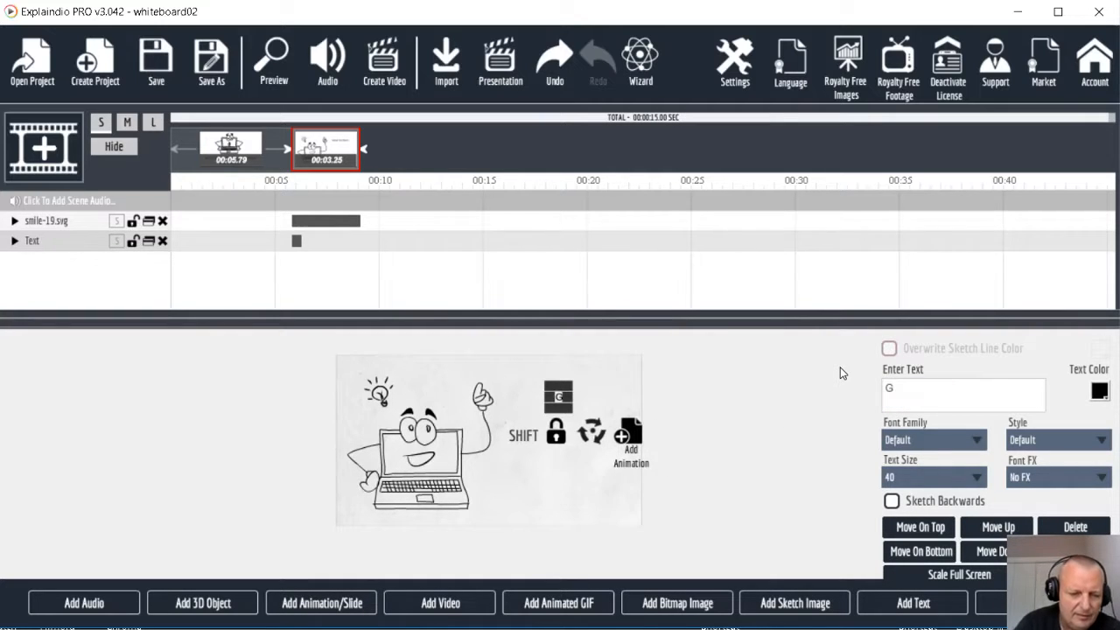
{"action": "type", "text": "et 38"}
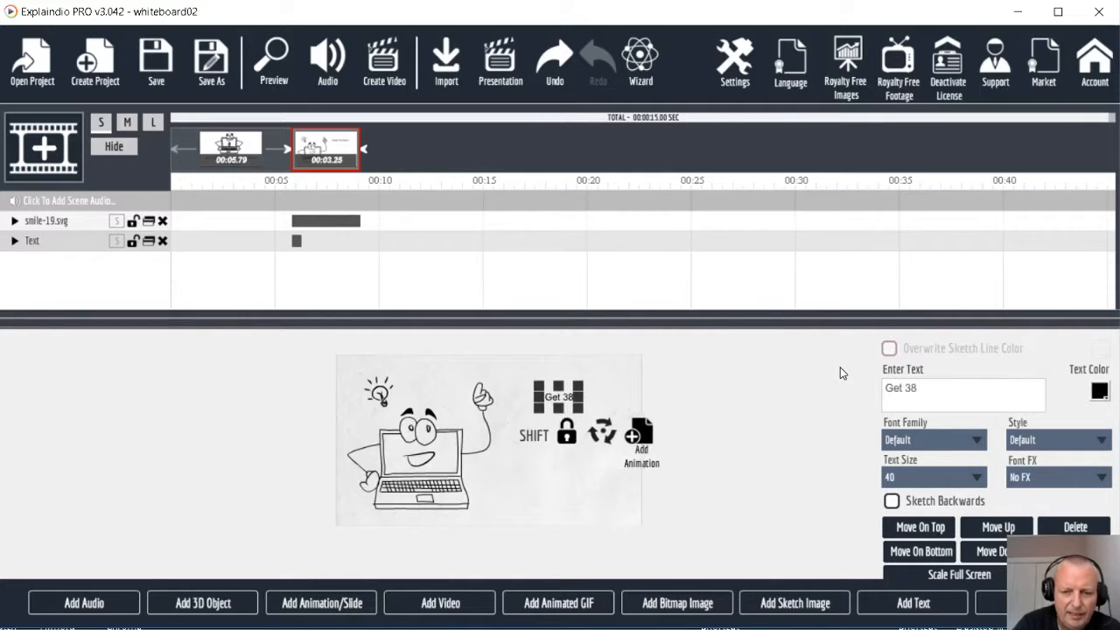
{"action": "type", "text": ",000"}
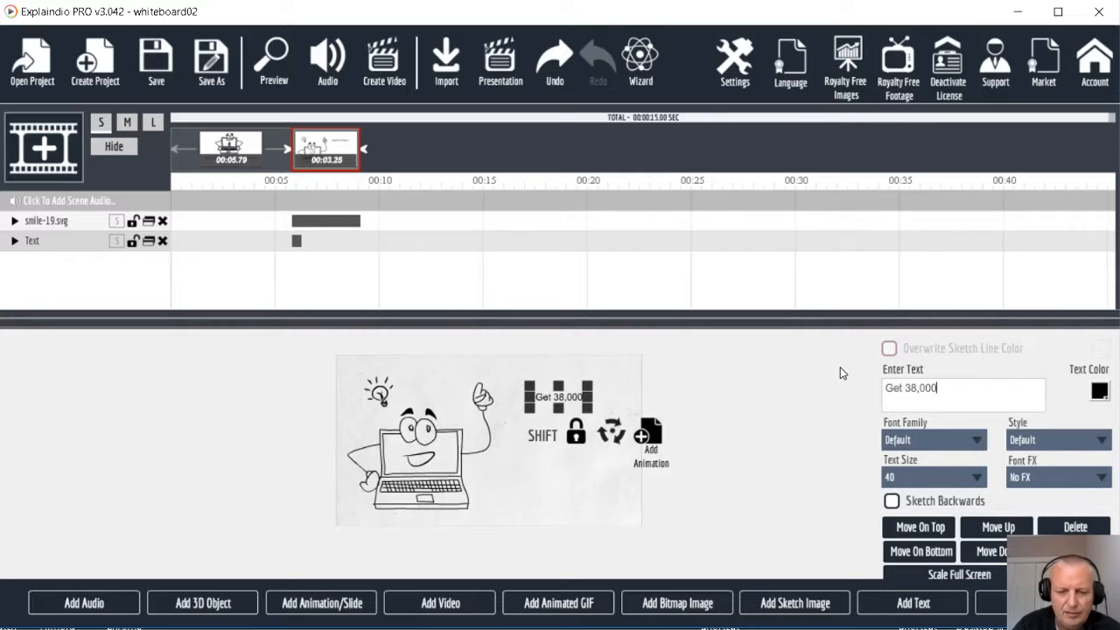
{"action": "key", "text": "Return"}
{"action": "type", "text": "Free"}
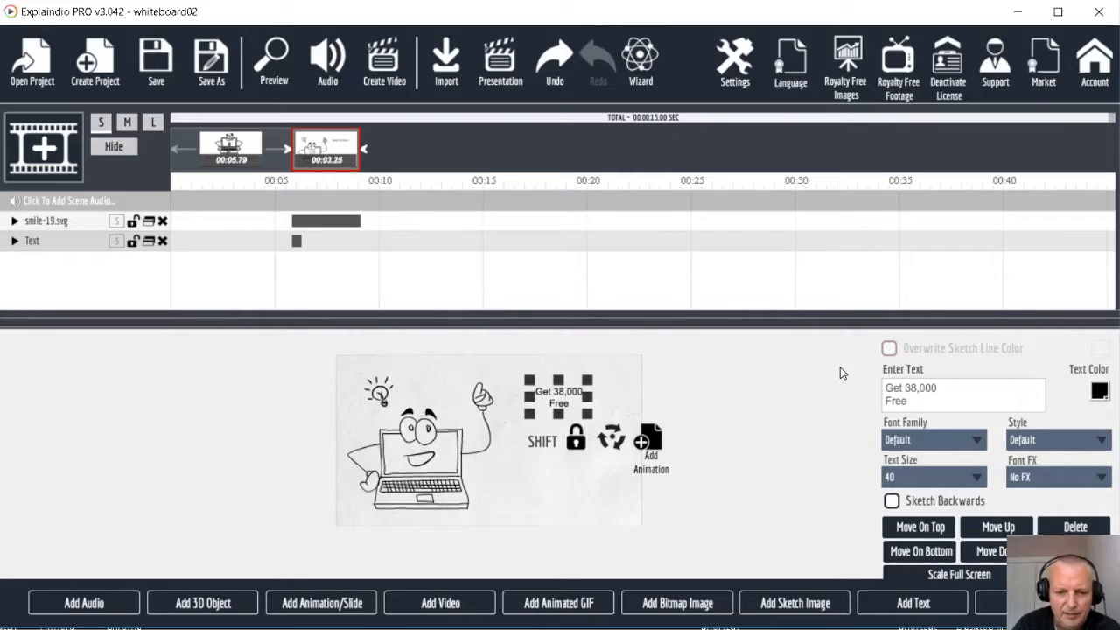
{"action": "type", "text": " Images"}
{"action": "key", "text": "Return"}
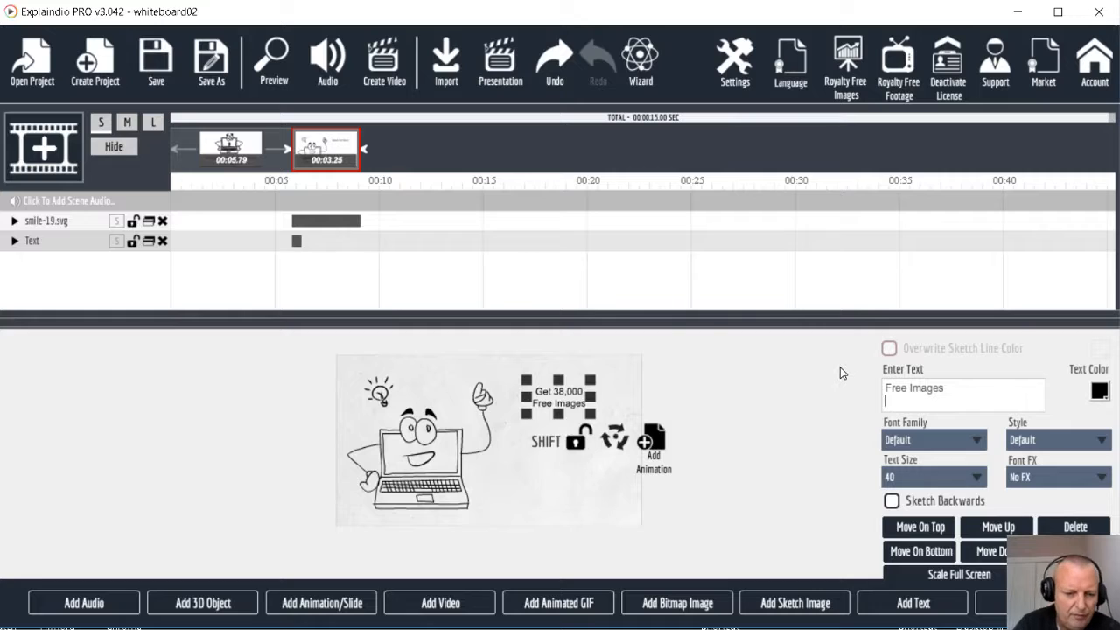
{"action": "type", "text": "From..."}
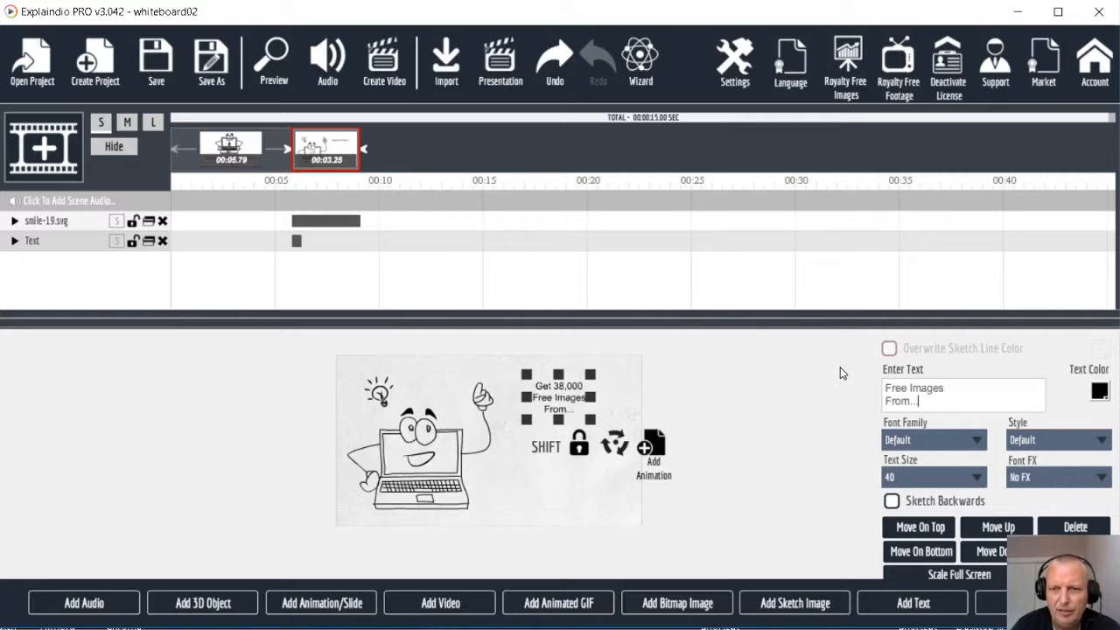
{"action": "left_click_drag", "start_coordinate": [591, 420], "coordinate": [634, 473]}
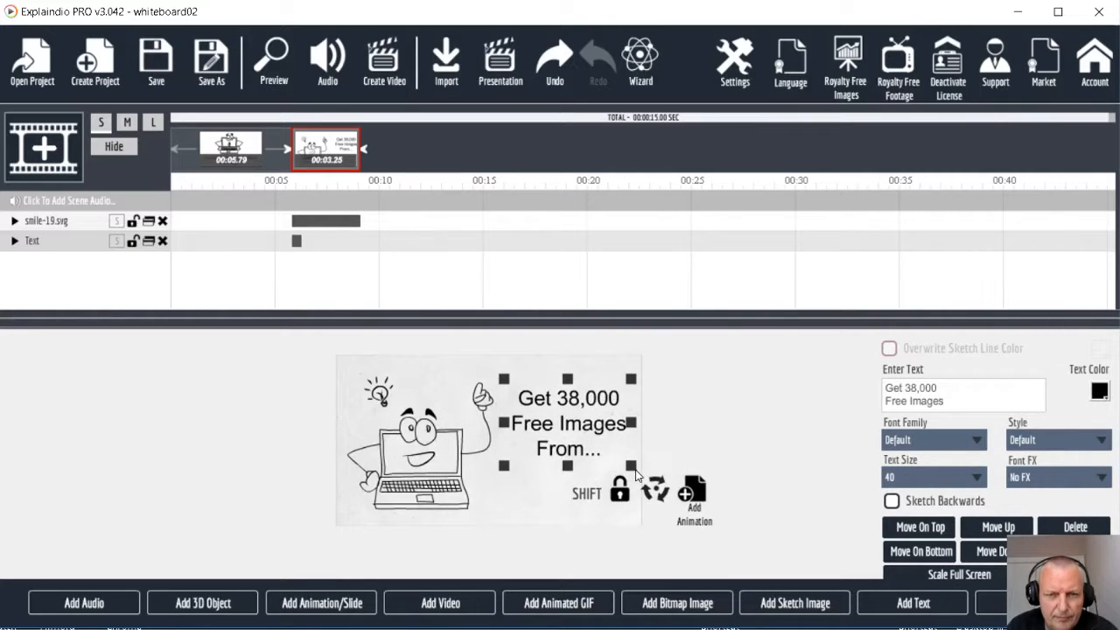
{"action": "left_click_drag", "start_coordinate": [578, 428], "coordinate": [571, 426]}
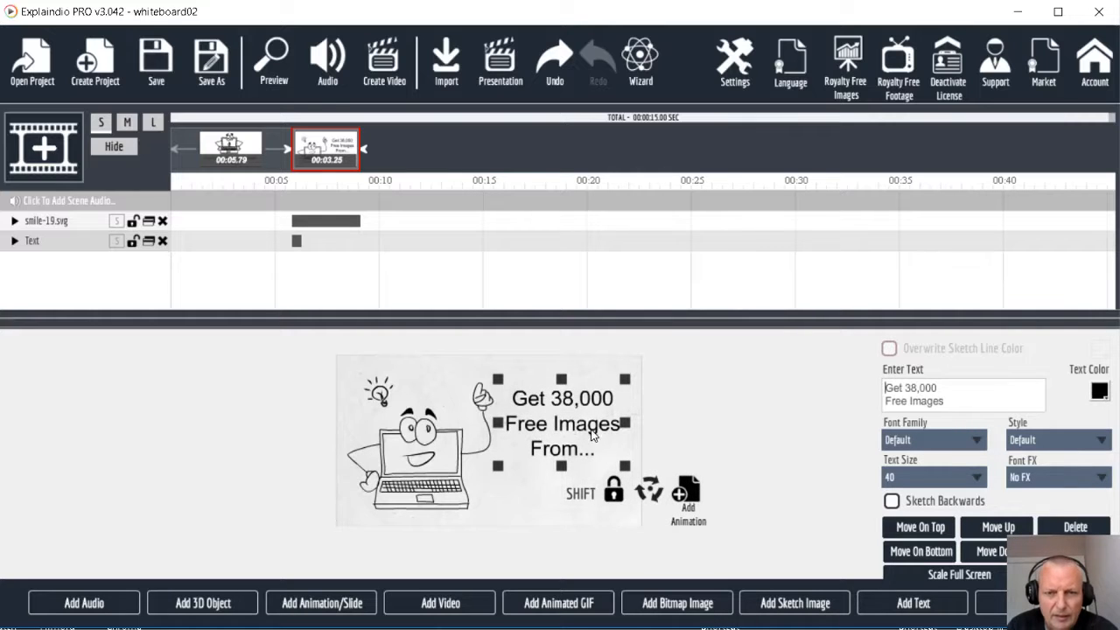
Add a second text reading "Blogpiks.com", enlarge it and place it below the "From..." line
{"action": "left_click", "coordinate": [907, 611]}
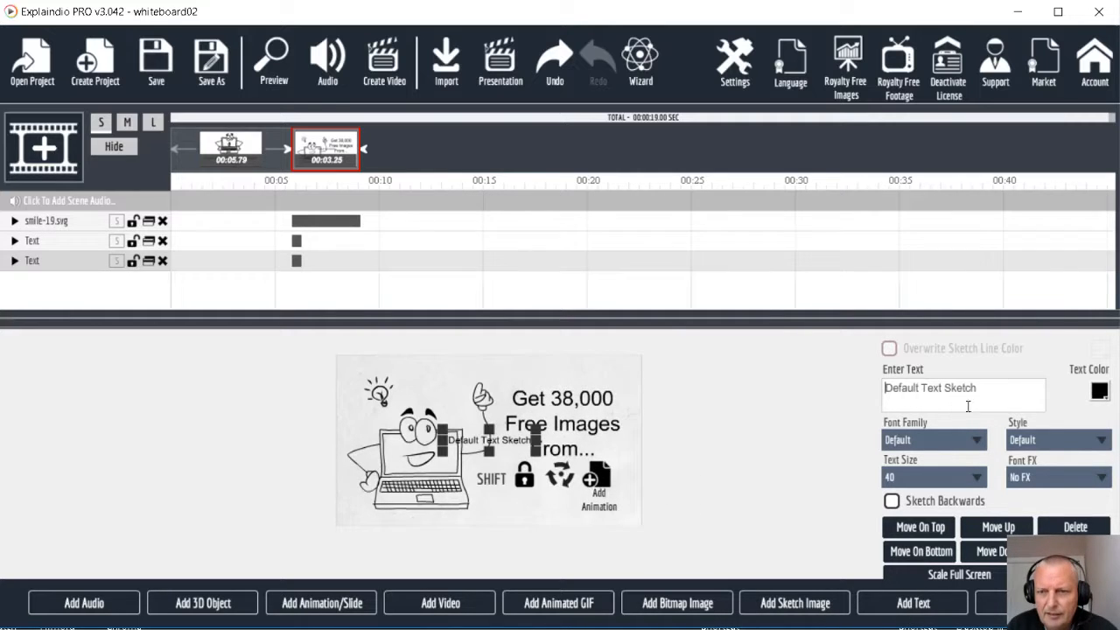
{"action": "left_click_drag", "start_coordinate": [980, 389], "coordinate": [863, 394]}
{"action": "type", "text": "Blo"}
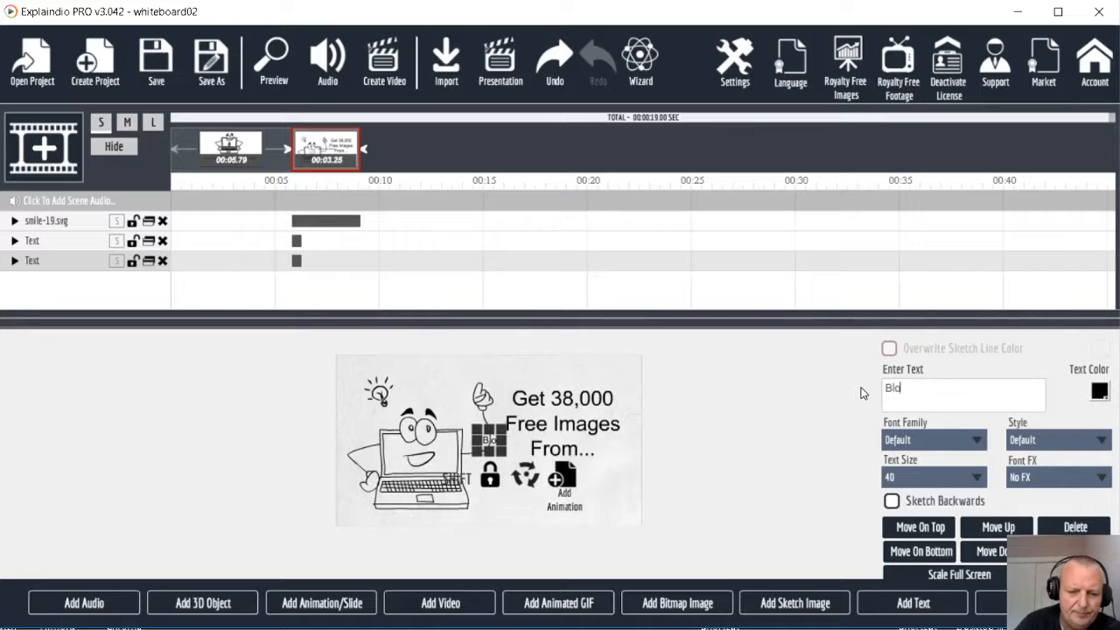
{"action": "type", "text": "gpiks.com"}
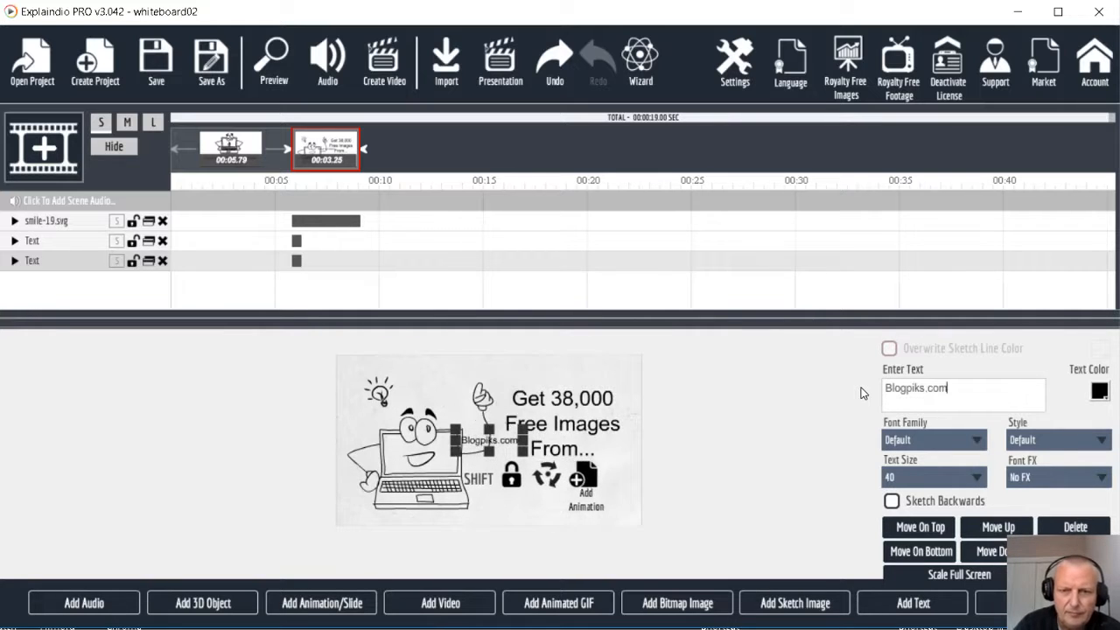
{"action": "left_click_drag", "start_coordinate": [525, 452], "coordinate": [605, 505]}
{"action": "left_click_drag", "start_coordinate": [556, 452], "coordinate": [613, 497]}
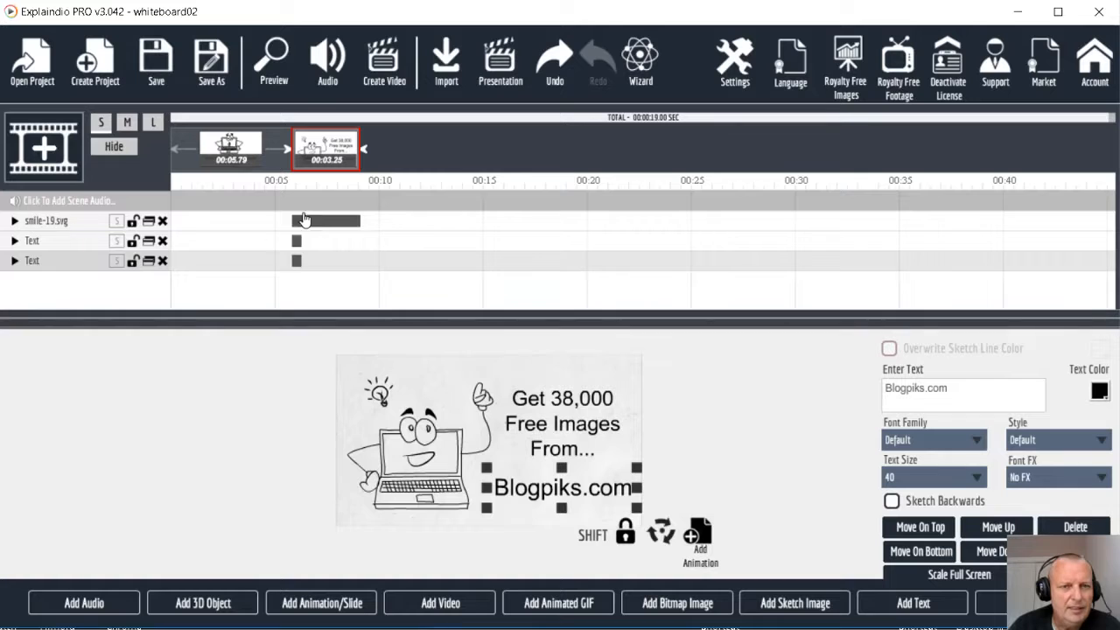
Set both text elements to play in sequence so they start after the smile-19.svg sketch ends
{"action": "left_click", "coordinate": [117, 243]}
{"action": "left_click_drag", "start_coordinate": [297, 242], "coordinate": [375, 248]}
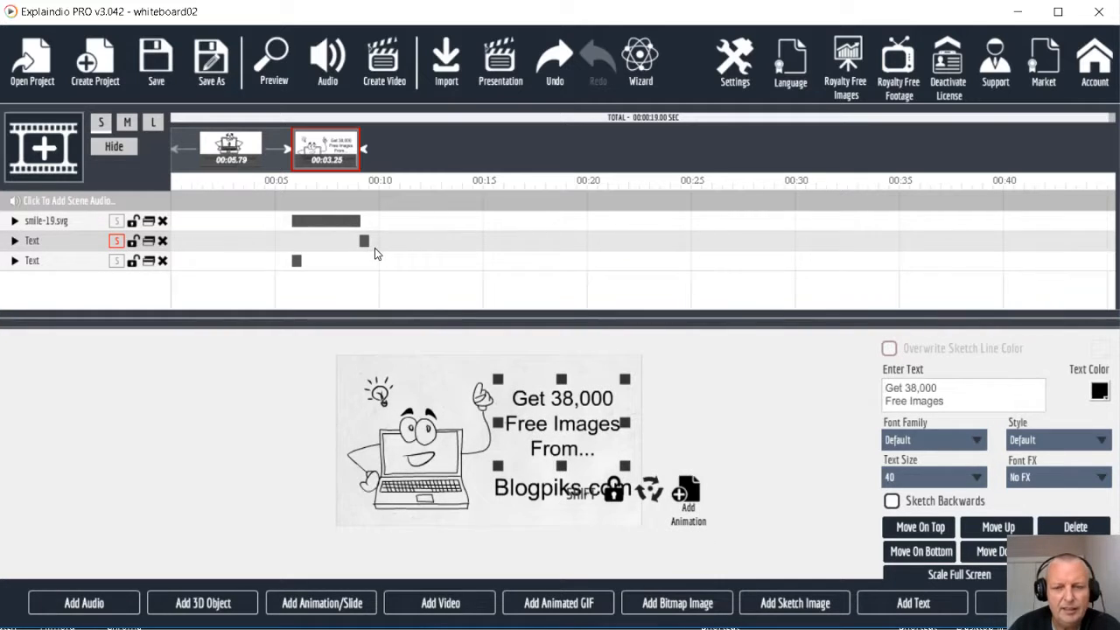
{"action": "left_click", "coordinate": [116, 261]}
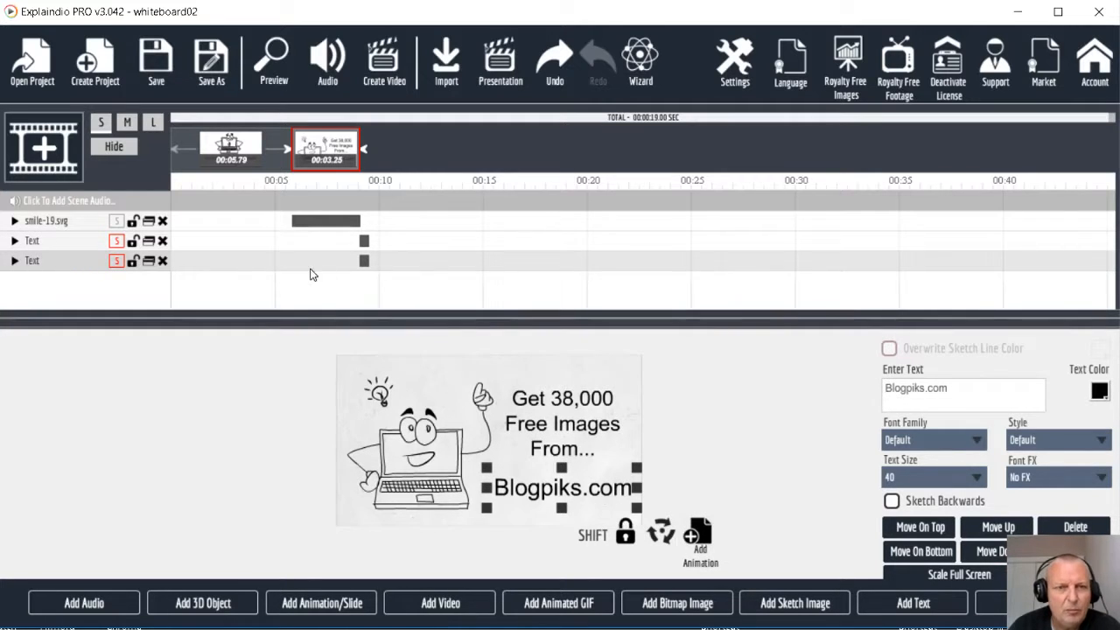
Add the animation preset See Me Closer to the "Get 38,000 Free Images From..." text and preview the project
{"action": "left_click", "coordinate": [16, 242]}
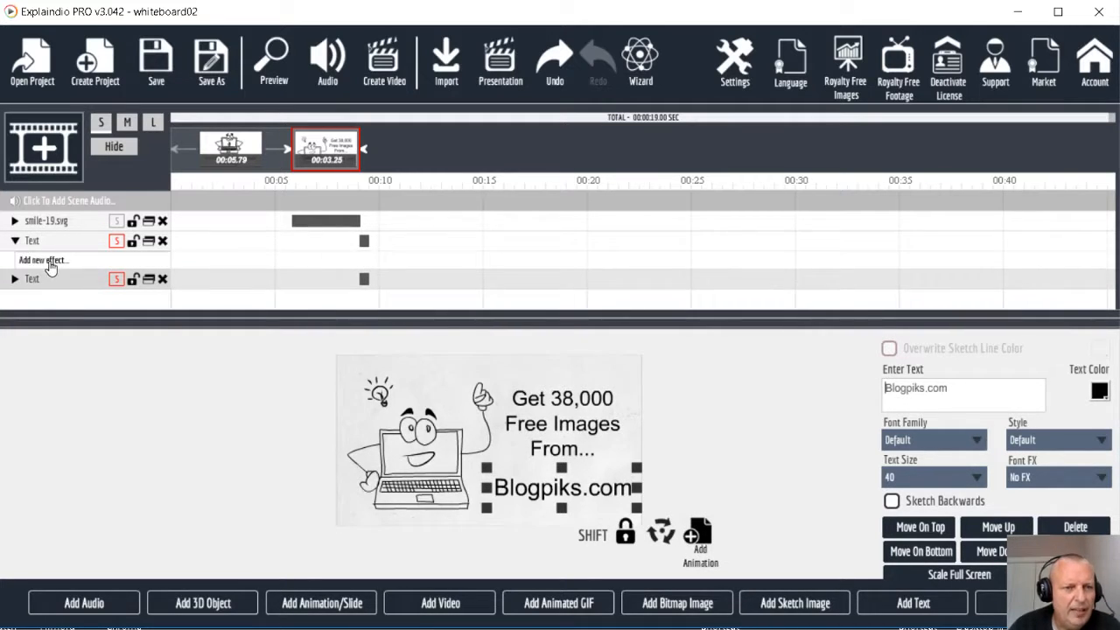
{"action": "left_click", "coordinate": [49, 263]}
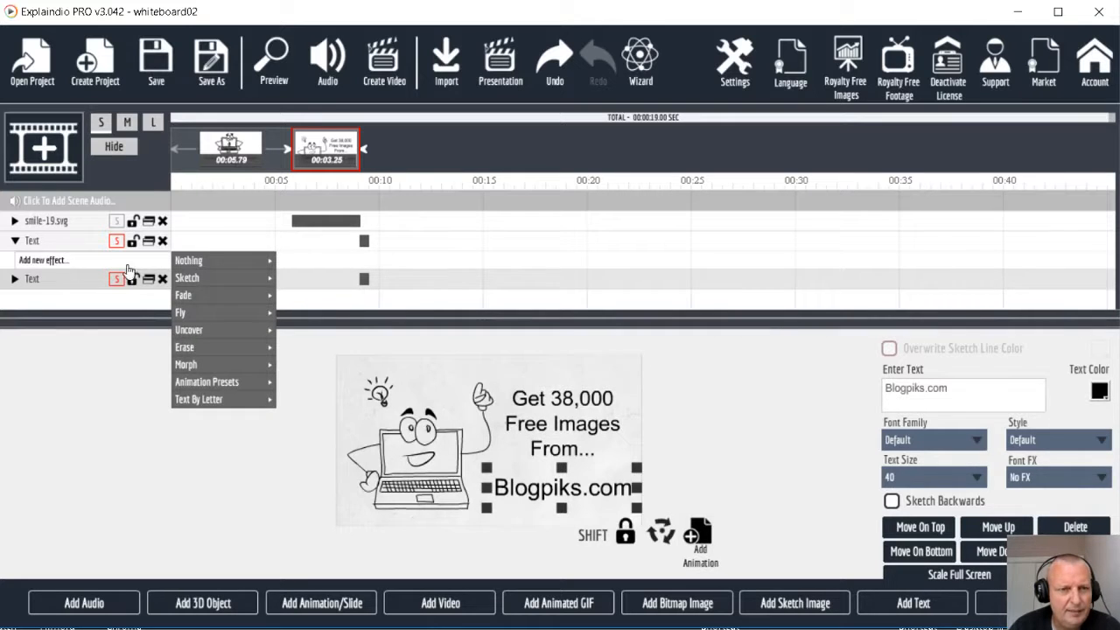
{"action": "mouse_move", "coordinate": [229, 382]}
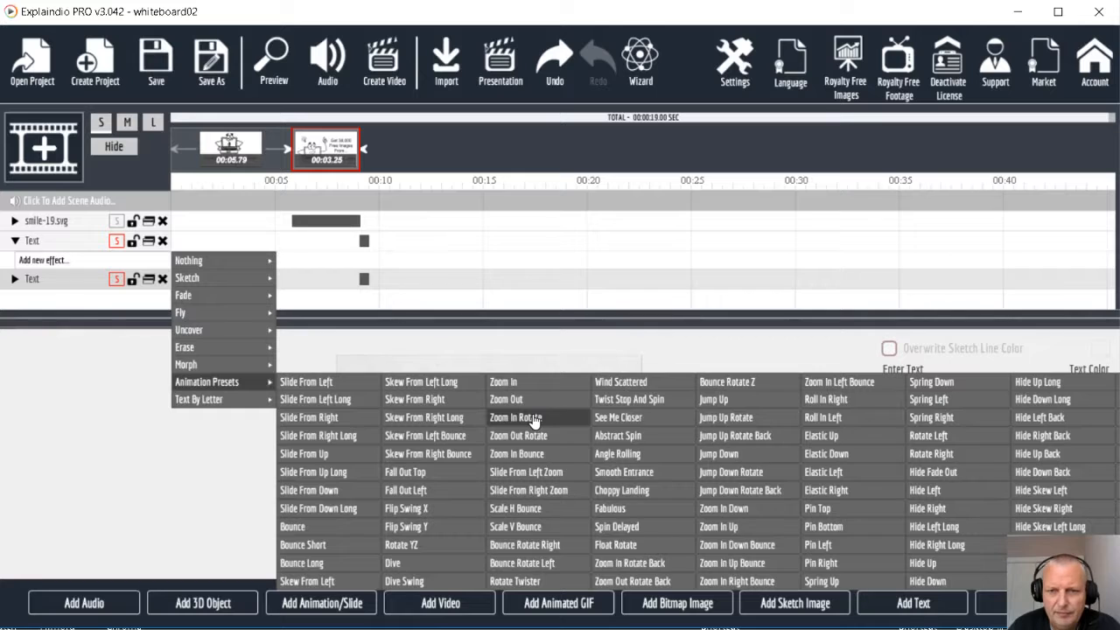
{"action": "left_click", "coordinate": [614, 420]}
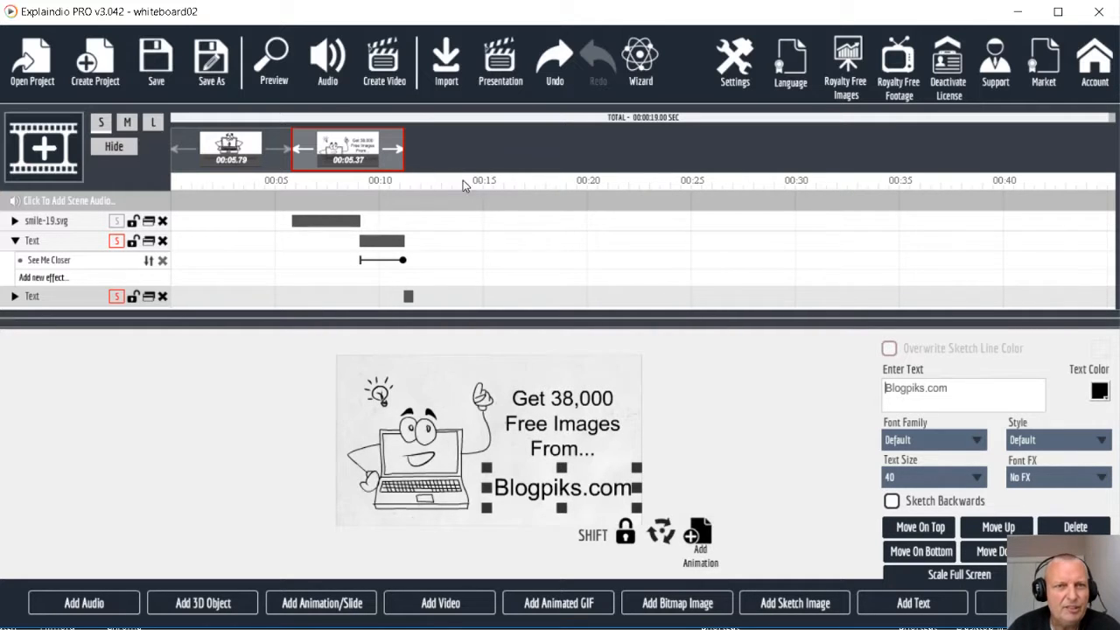
{"action": "left_click", "coordinate": [278, 62]}
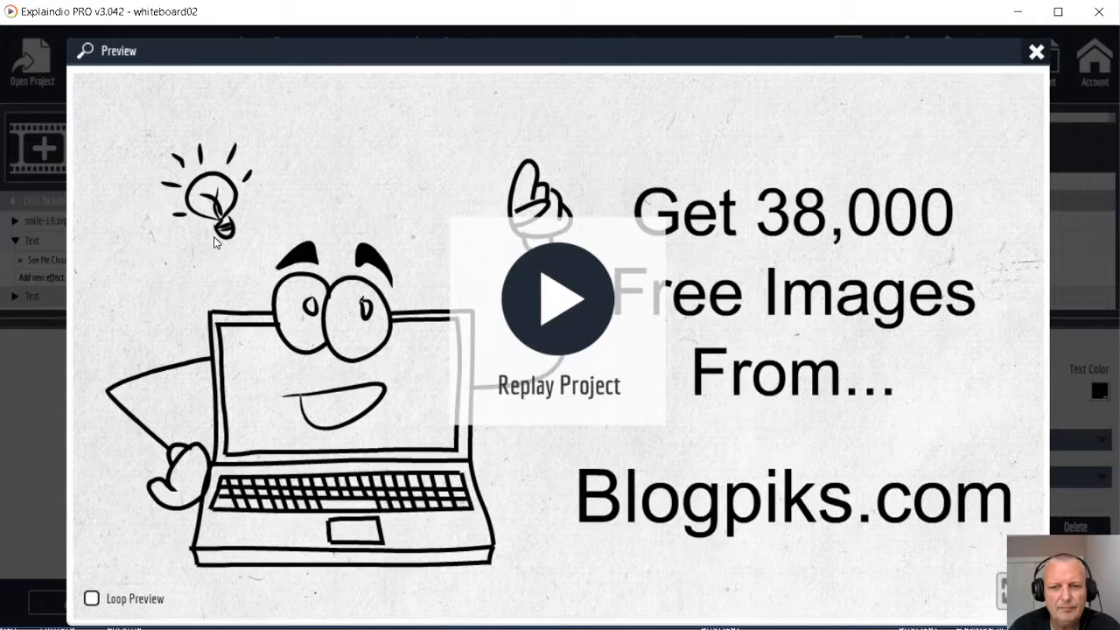
{"action": "left_click", "coordinate": [1038, 54]}
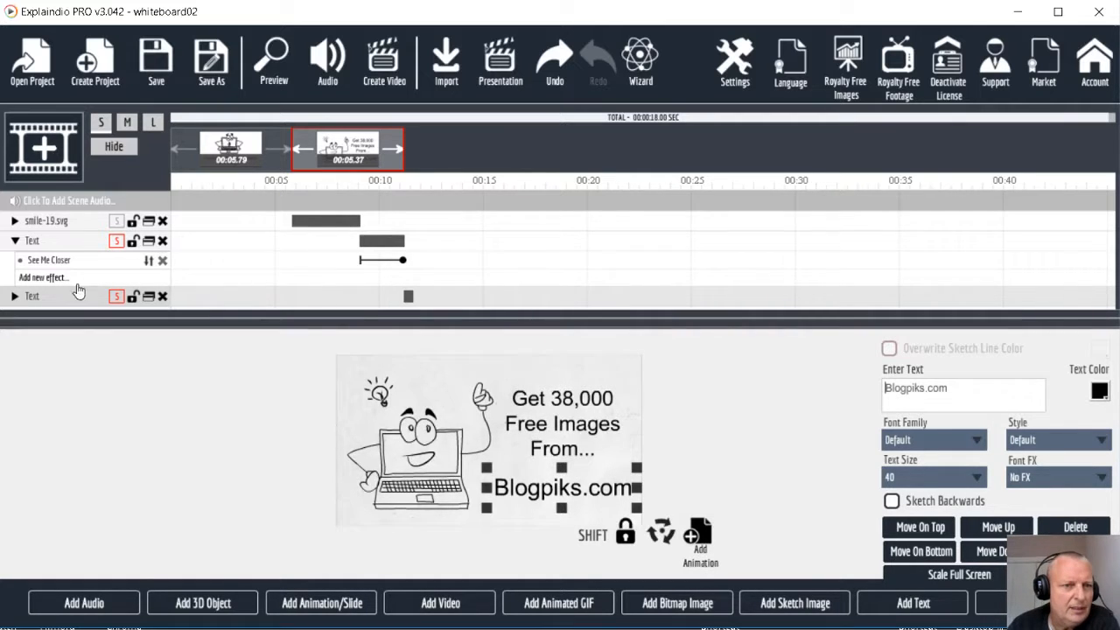
Add the Fly In By Hand effect to the "Blogpiks.com" text and preview the project
{"action": "left_click", "coordinate": [14, 297]}
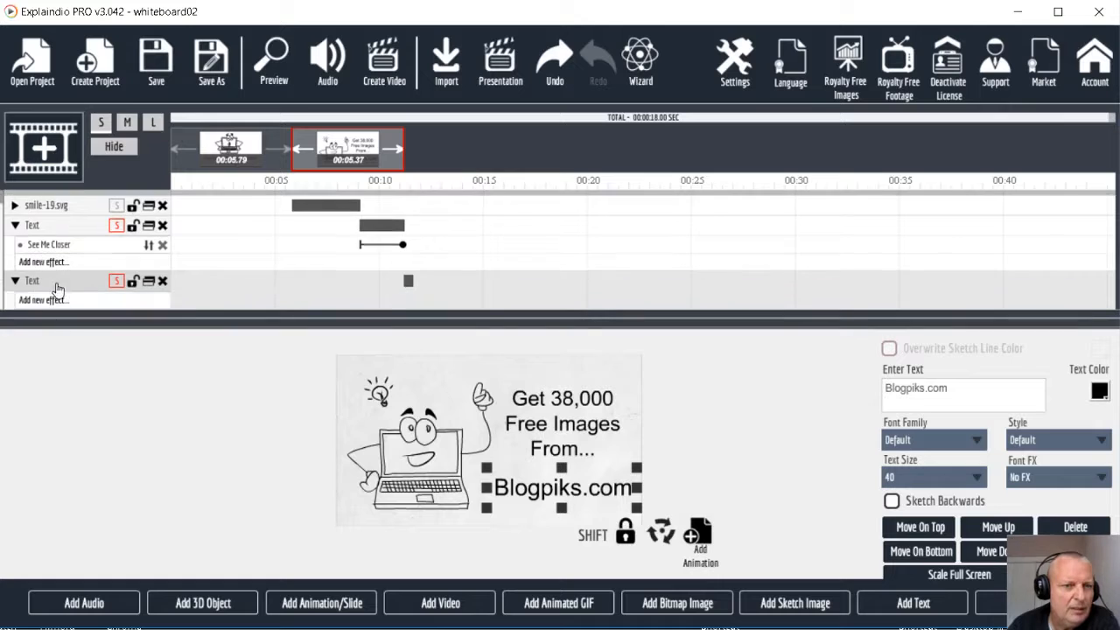
{"action": "left_click", "coordinate": [49, 304]}
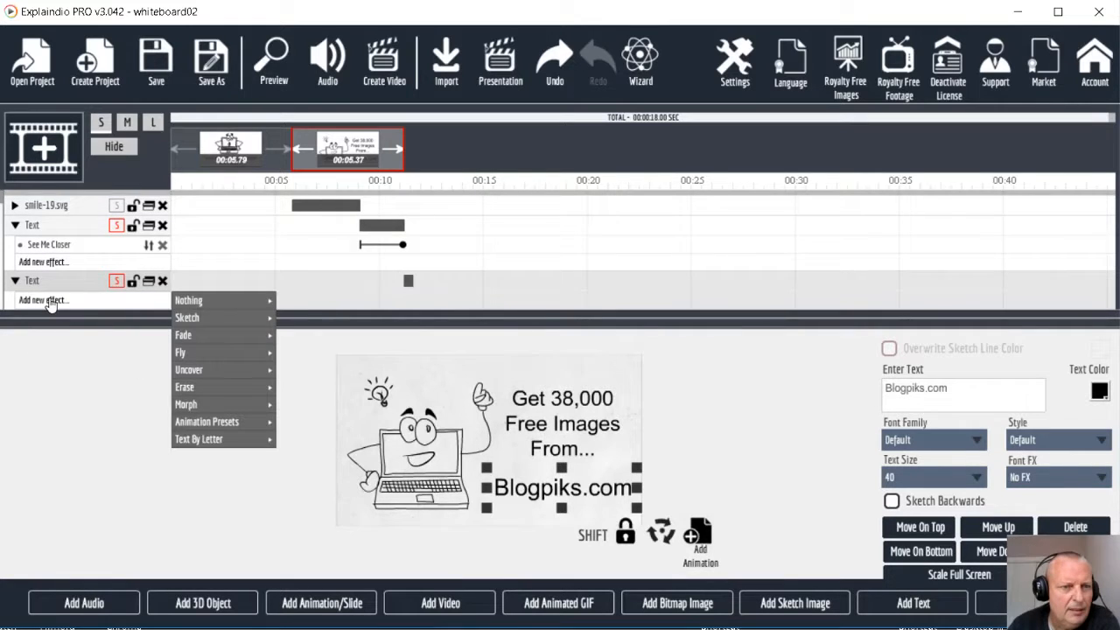
{"action": "mouse_move", "coordinate": [209, 353]}
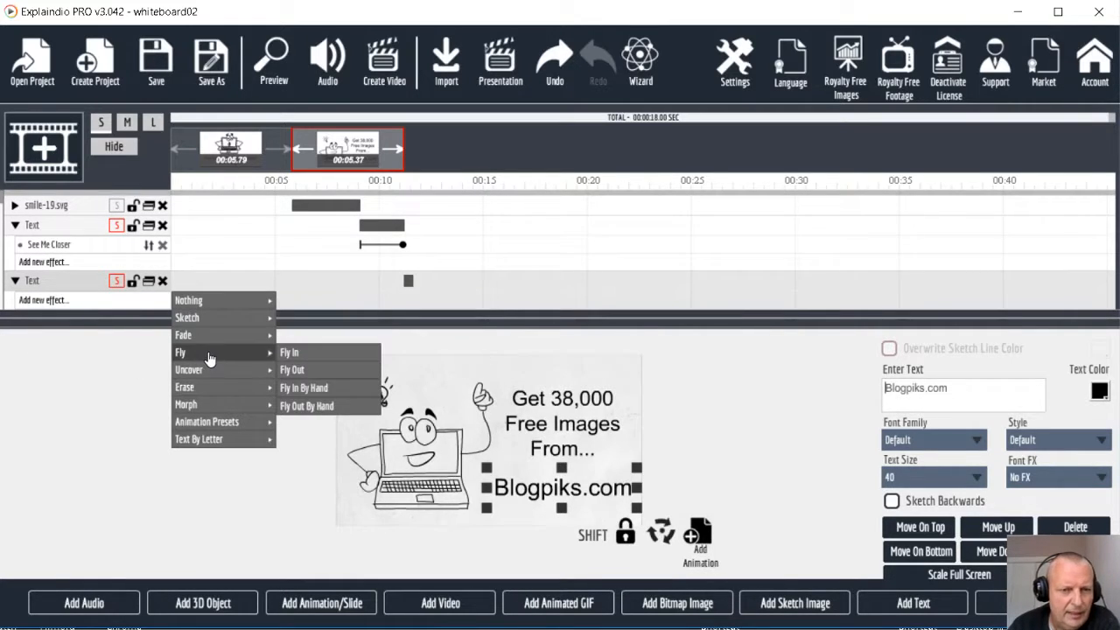
{"action": "mouse_move", "coordinate": [223, 371]}
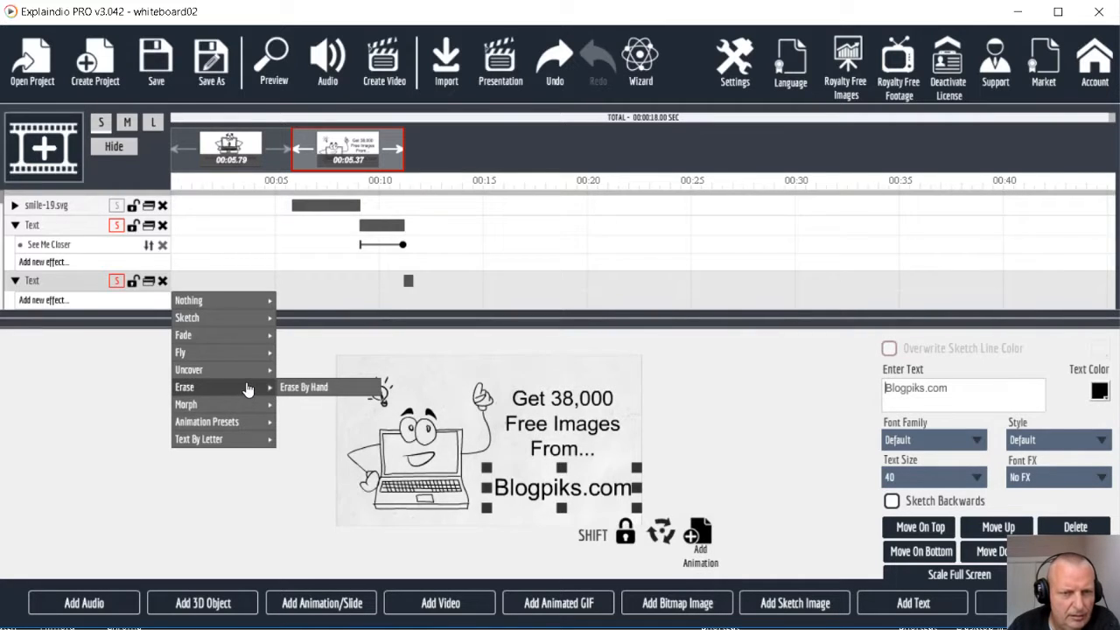
{"action": "mouse_move", "coordinate": [242, 353]}
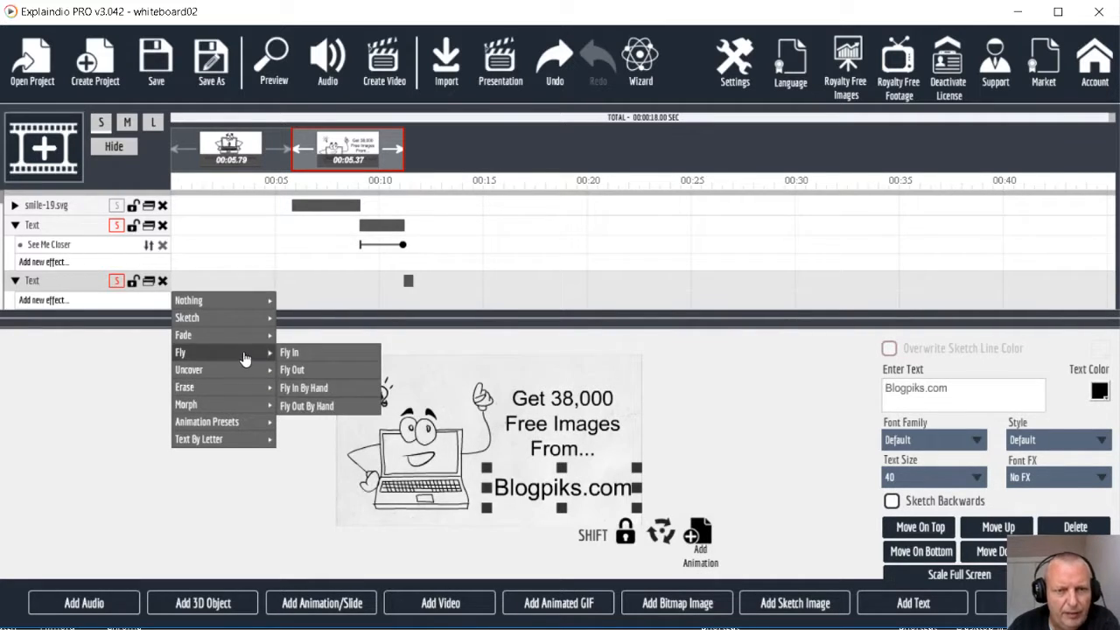
{"action": "left_click", "coordinate": [312, 394]}
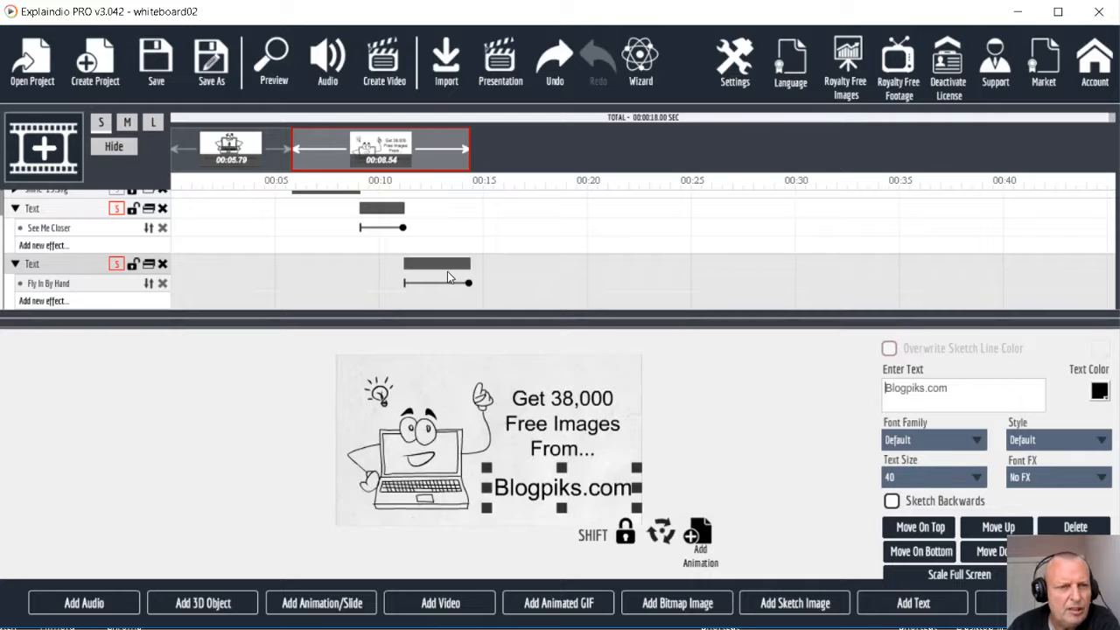
{"action": "scroll", "coordinate": [302, 296], "scroll_direction": "up", "scroll_amount": 2}
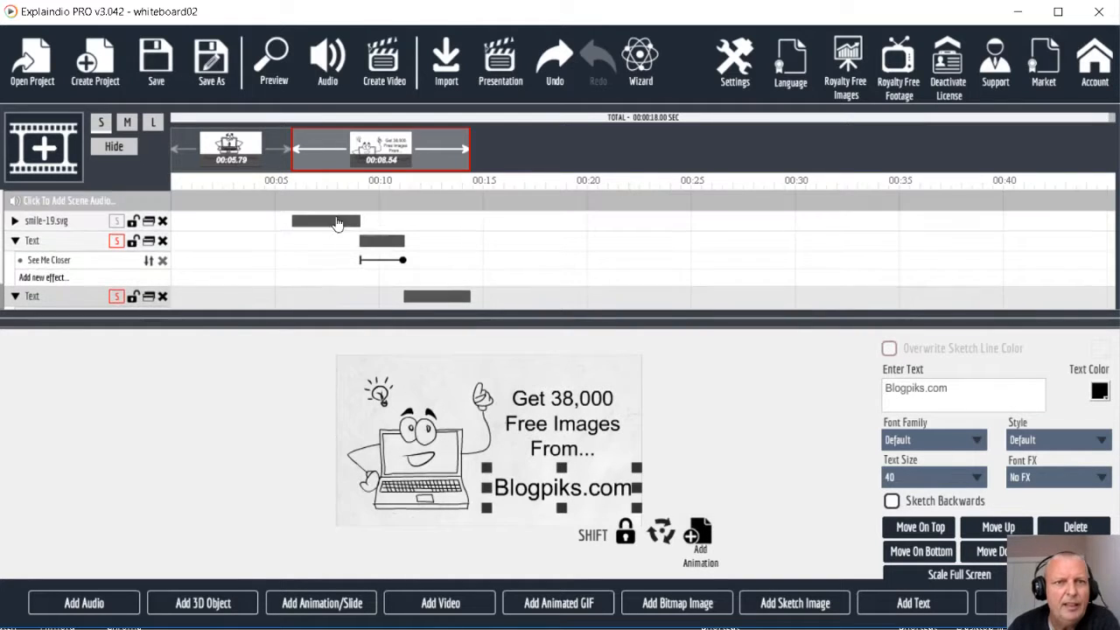
{"action": "left_click", "coordinate": [272, 60]}
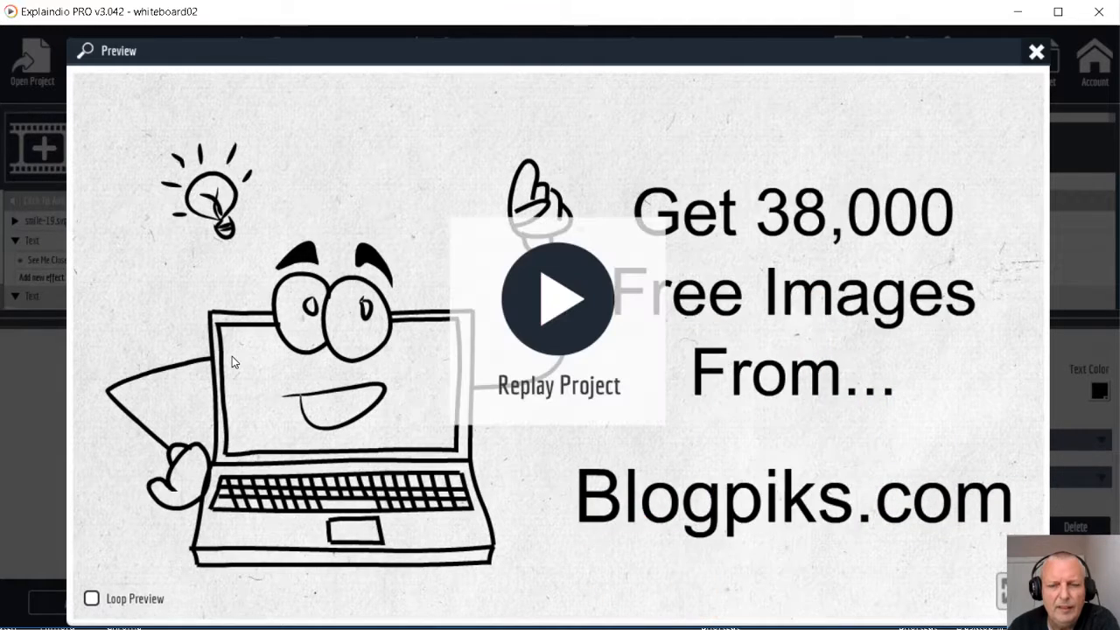
{"action": "left_click", "coordinate": [1036, 51]}
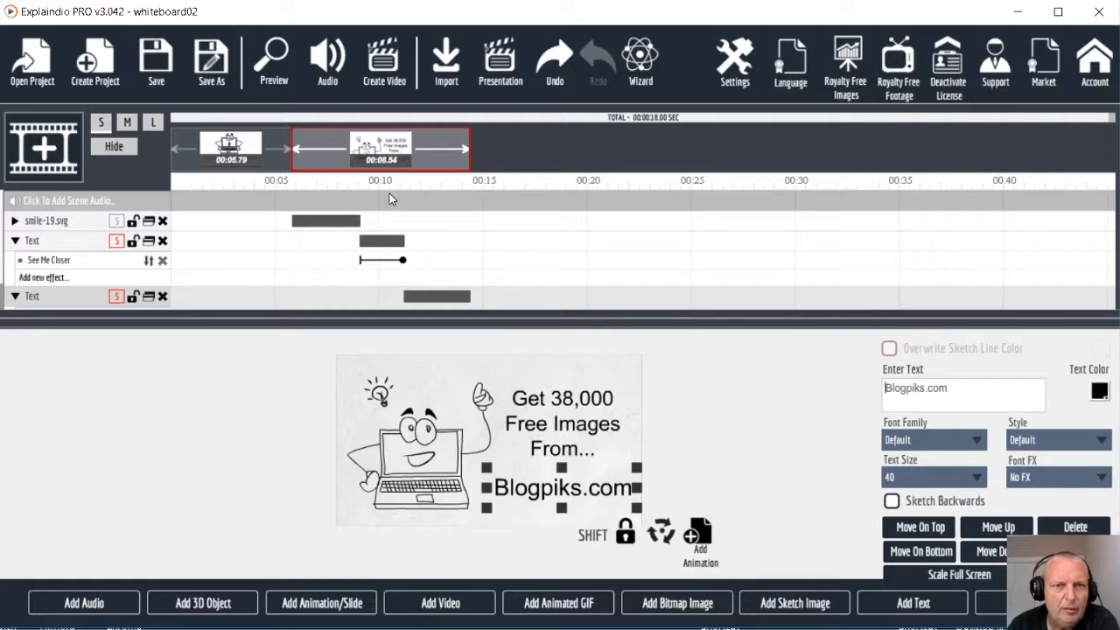
Shorten the See Me Closer and Fly In By Hand effects on the two texts to about 1.4 seconds each
{"action": "left_click_drag", "start_coordinate": [403, 260], "coordinate": [386, 262]}
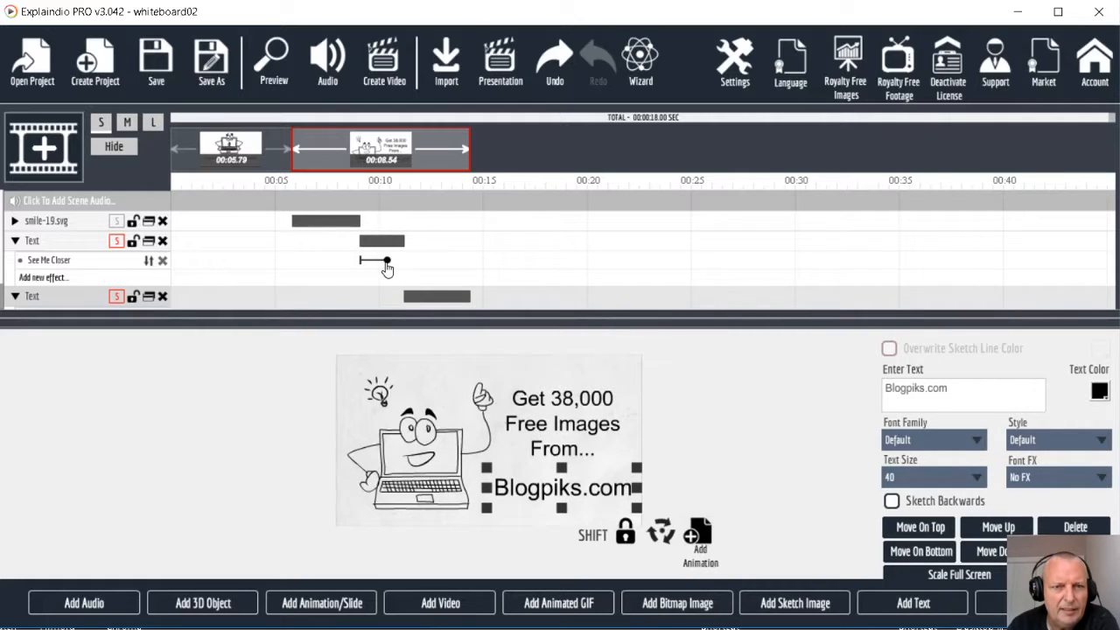
{"action": "scroll", "coordinate": [452, 304], "scroll_direction": "down", "scroll_amount": 1}
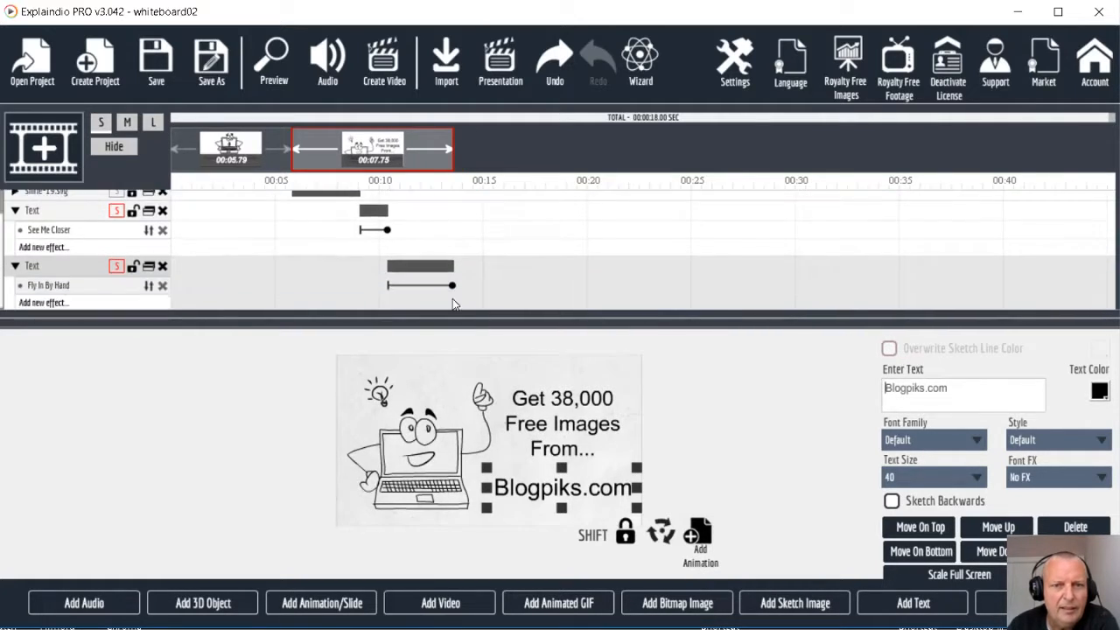
{"action": "left_click_drag", "start_coordinate": [450, 289], "coordinate": [414, 289]}
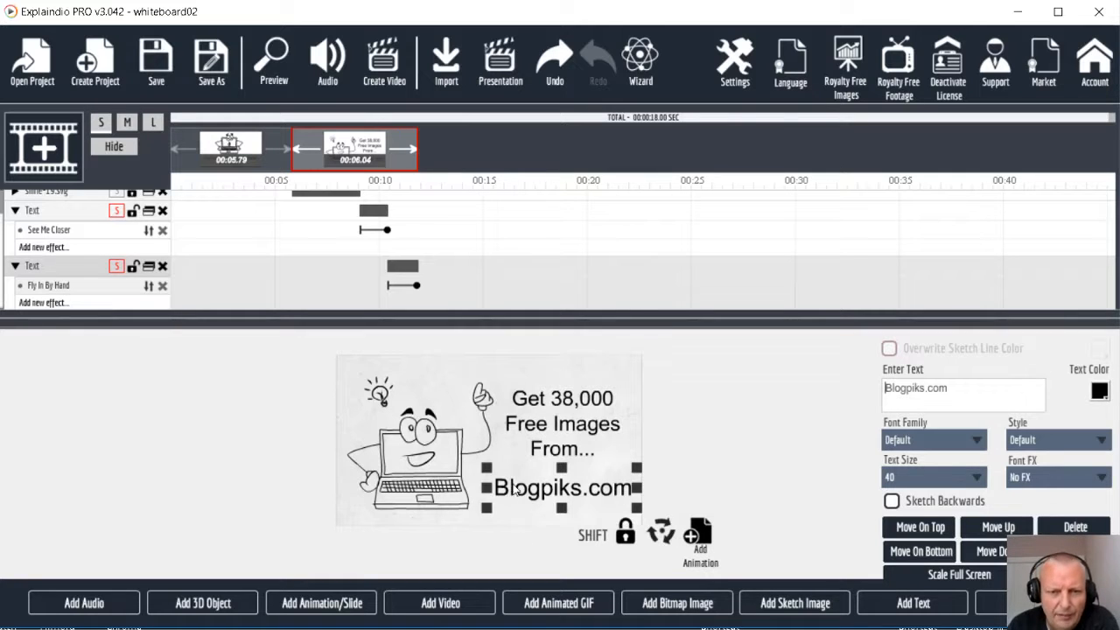
Slightly enlarge the "Blogpiks.com" text, the "Get 38,000 Free Images From..." text and the laptop sketch to fill more of the canvas
{"action": "left_click_drag", "start_coordinate": [487, 468], "coordinate": [481, 466]}
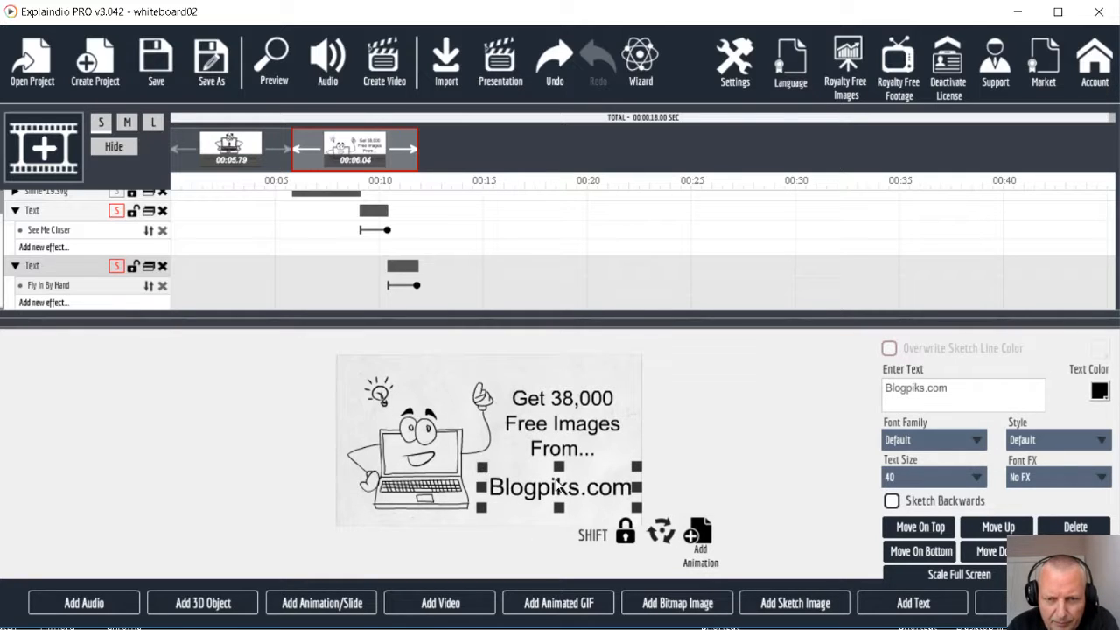
{"action": "left_click_drag", "start_coordinate": [634, 509], "coordinate": [641, 518]}
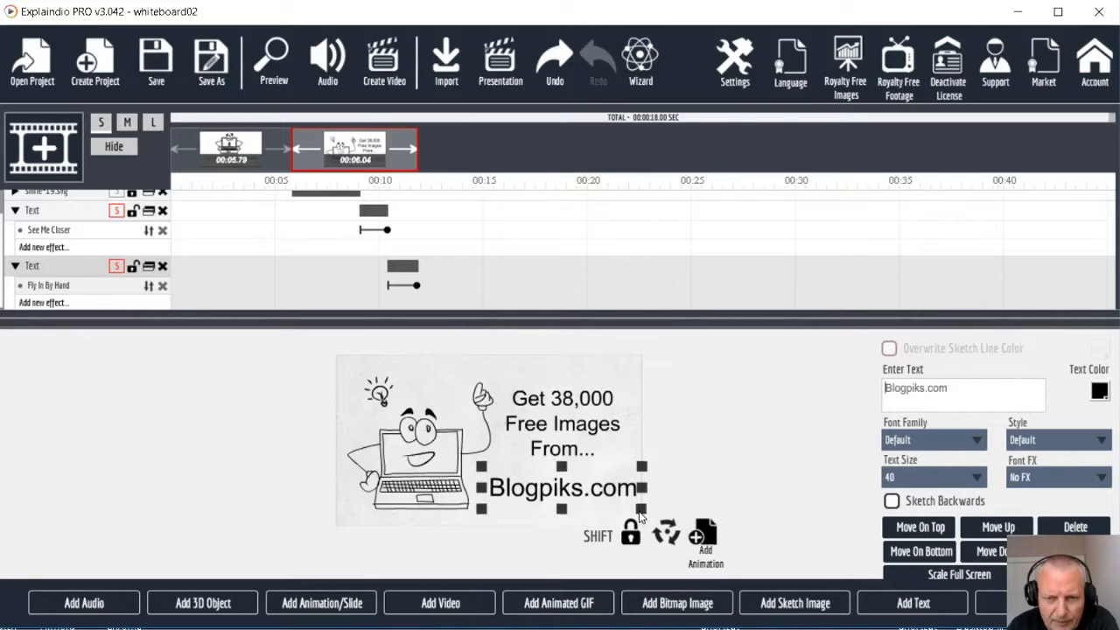
{"action": "left_click", "coordinate": [540, 424]}
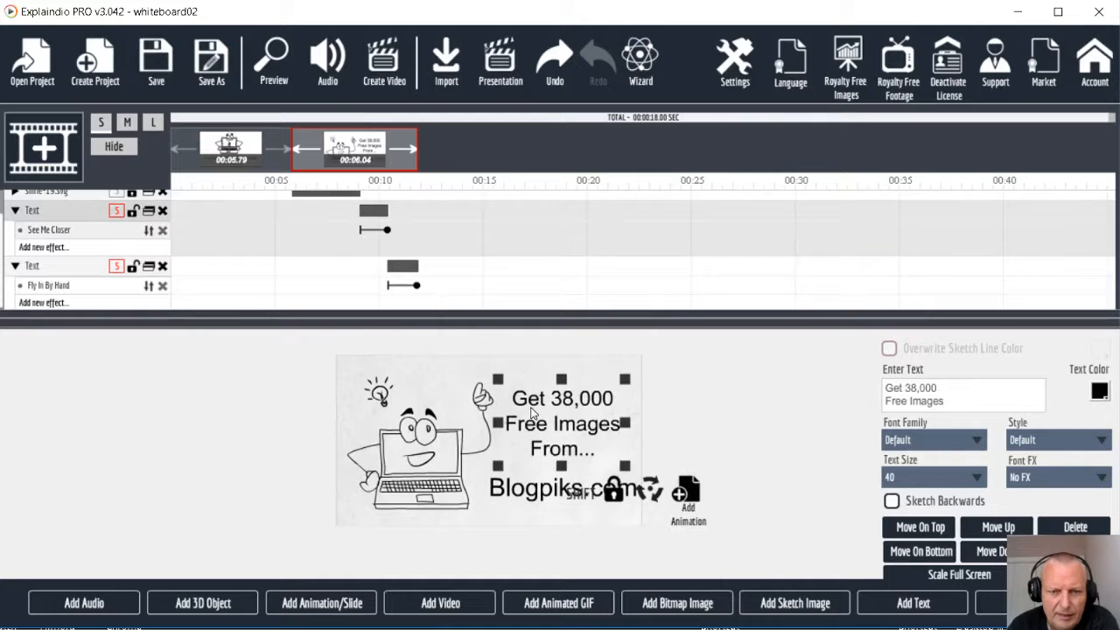
{"action": "left_click_drag", "start_coordinate": [500, 383], "coordinate": [493, 382]}
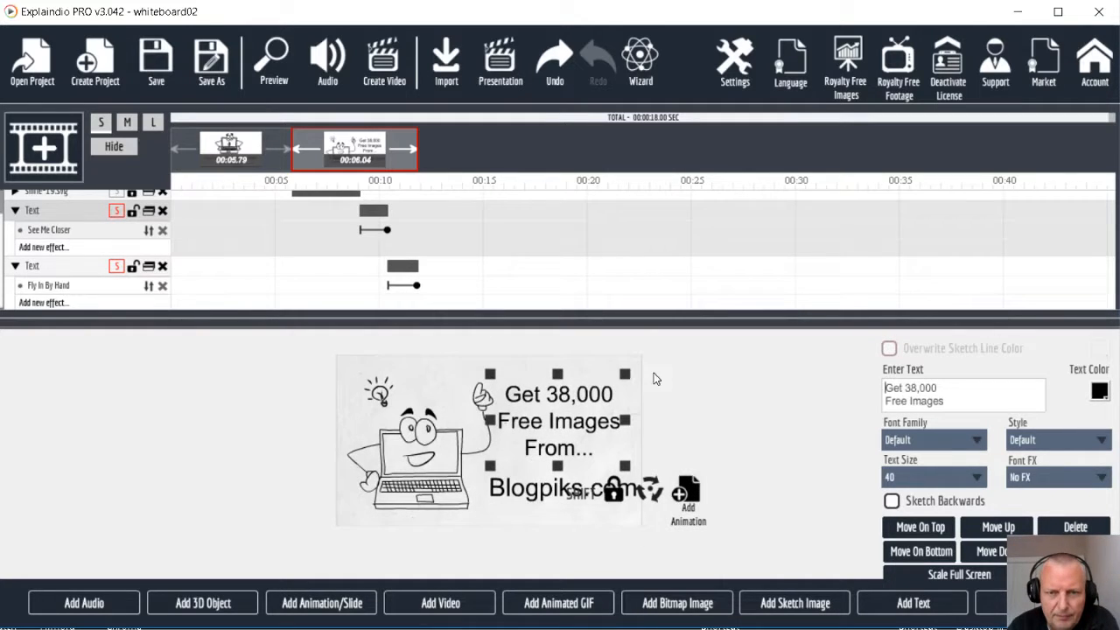
{"action": "left_click_drag", "start_coordinate": [626, 376], "coordinate": [627, 373]}
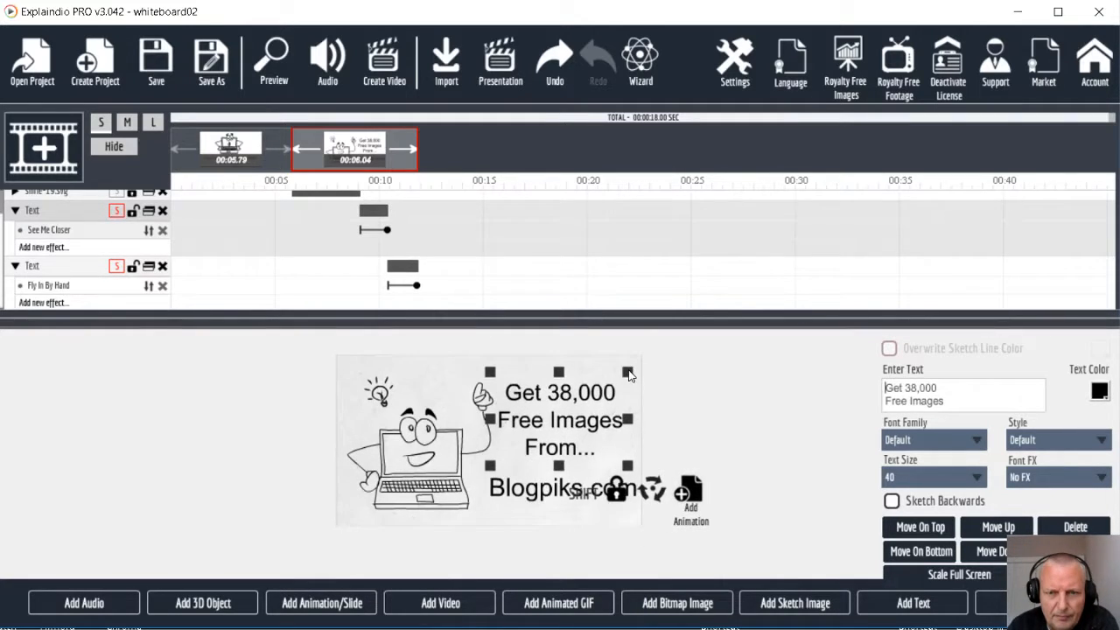
{"action": "left_click", "coordinate": [414, 471]}
{"action": "left_click_drag", "start_coordinate": [342, 377], "coordinate": [336, 377]}
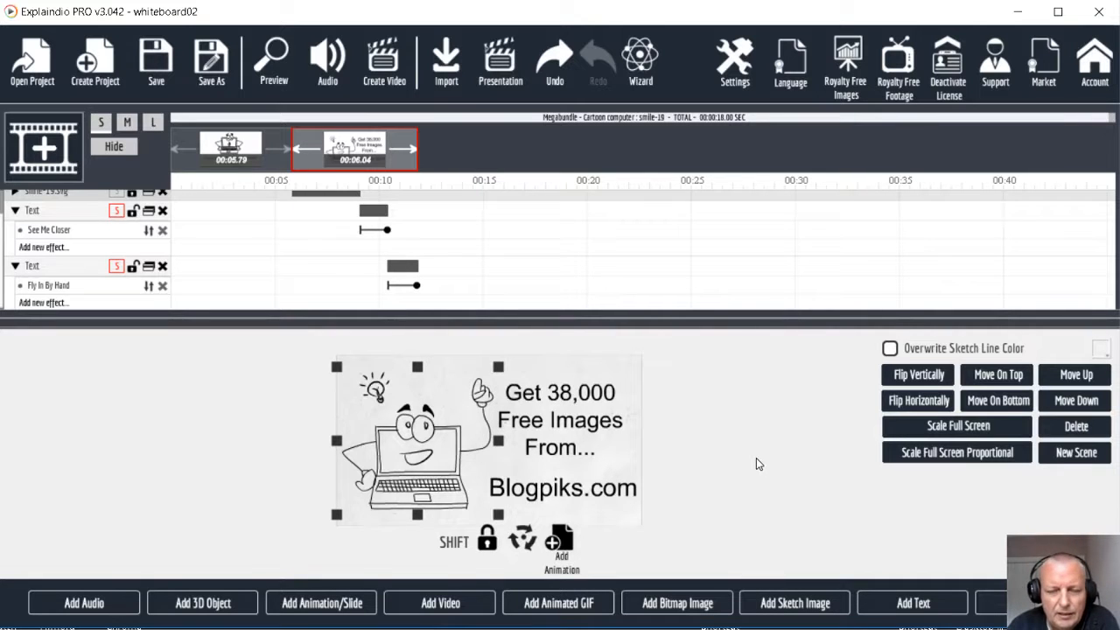
Close the canvas and set the pause after the "Blogpiks.com" text's Fly In By Hand effect to 79 frames (3.3 sec)
{"action": "left_click", "coordinate": [995, 610]}
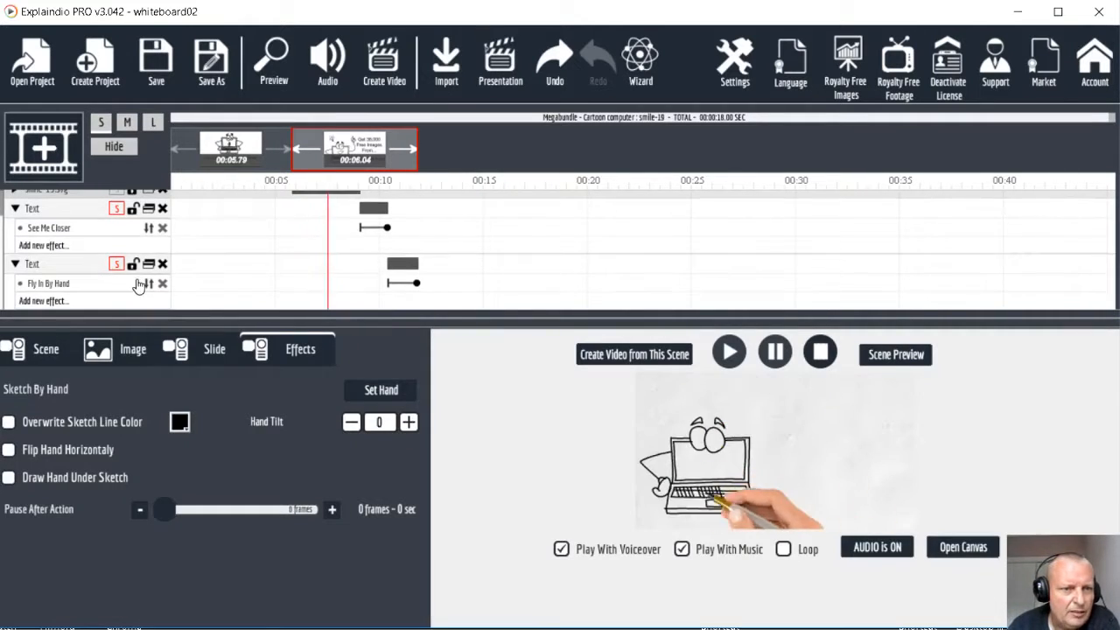
{"action": "left_click", "coordinate": [52, 283]}
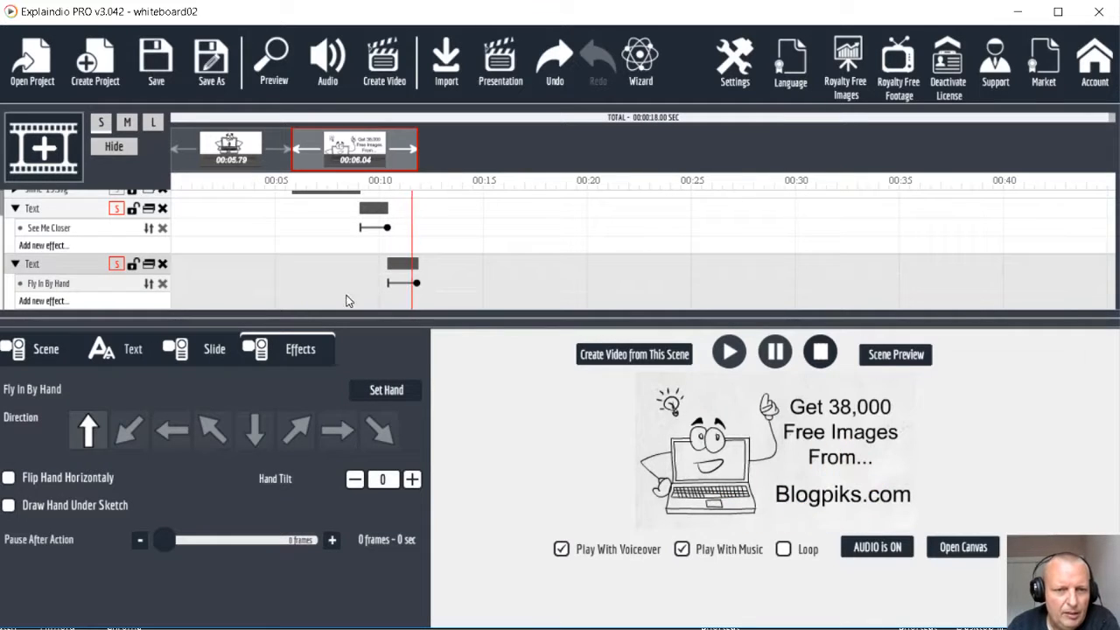
{"action": "left_click", "coordinate": [217, 354]}
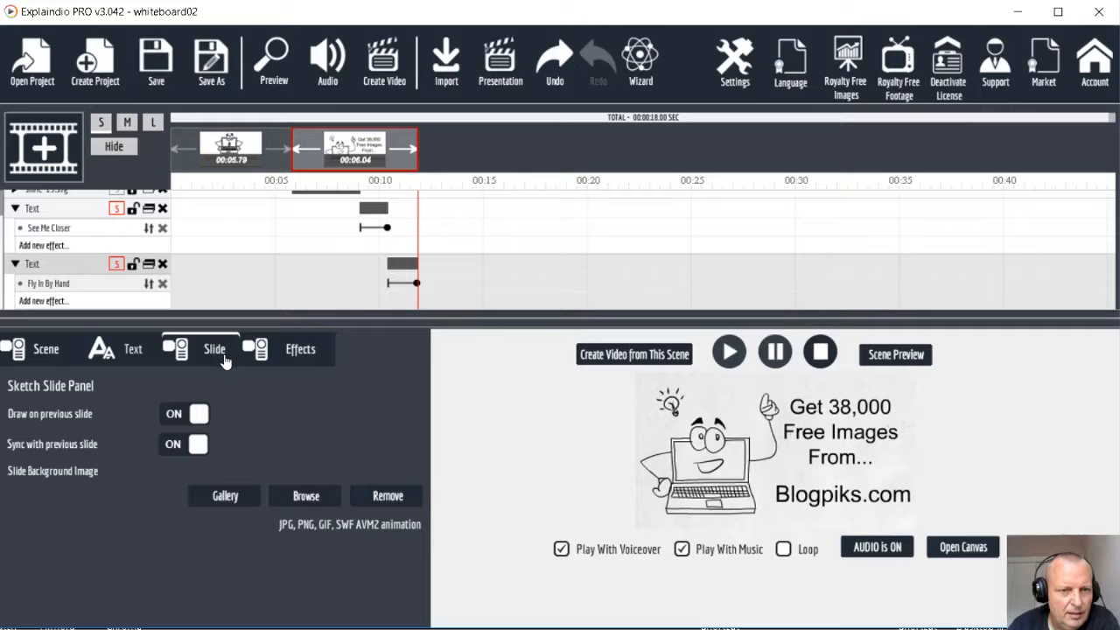
{"action": "left_click", "coordinate": [292, 350]}
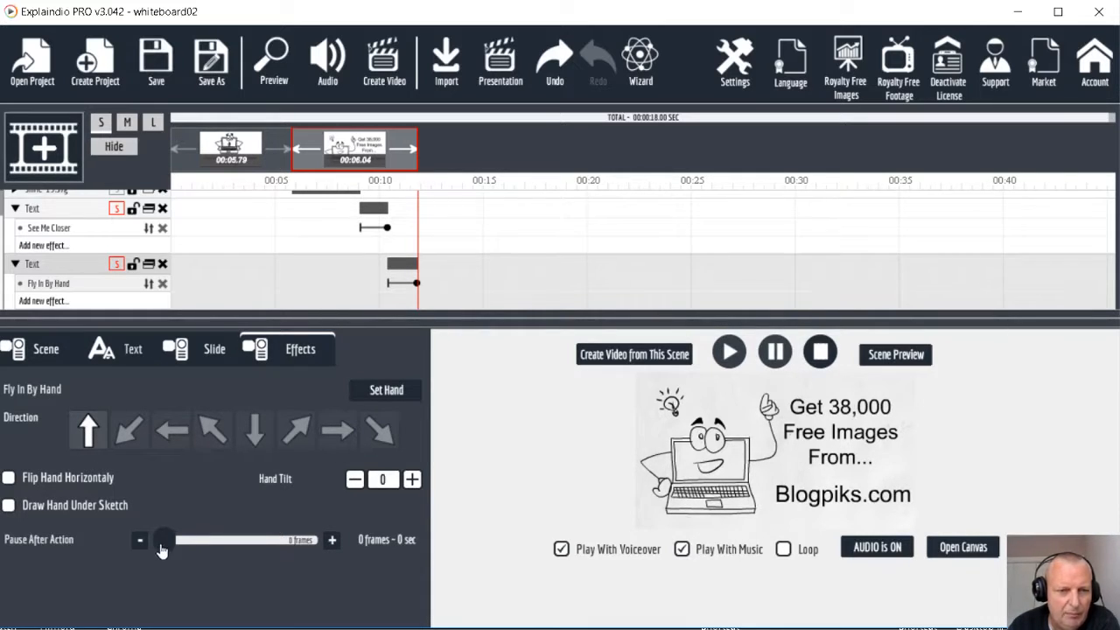
{"action": "left_click_drag", "start_coordinate": [163, 544], "coordinate": [186, 547]}
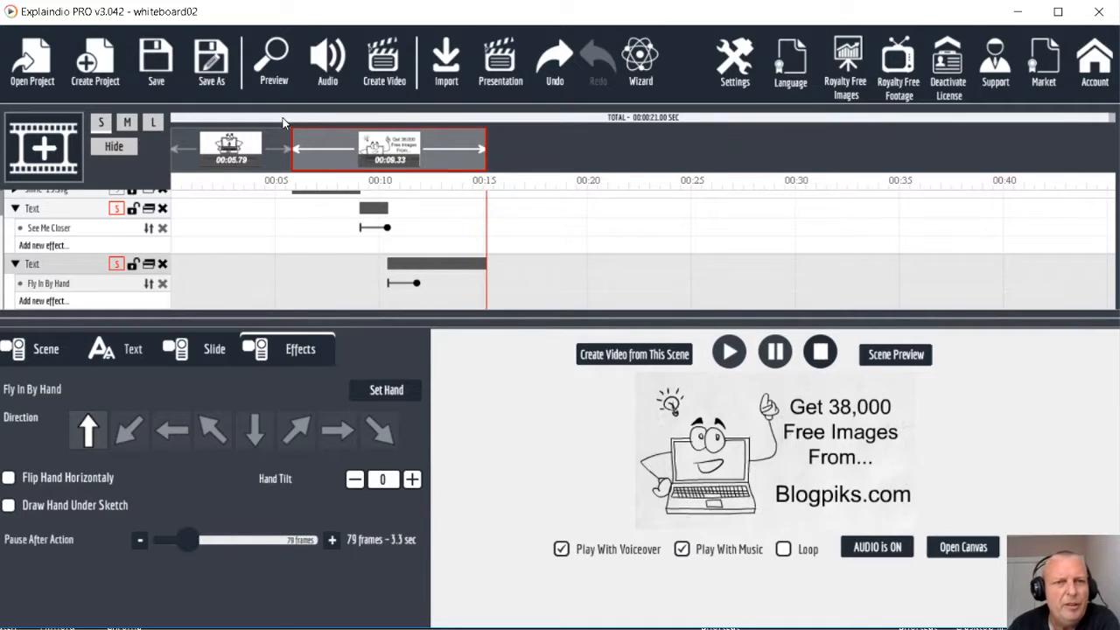
Open the project's sound settings and look over the acoustic music tracks on the FreePD website in the browser
{"action": "left_click", "coordinate": [339, 70]}
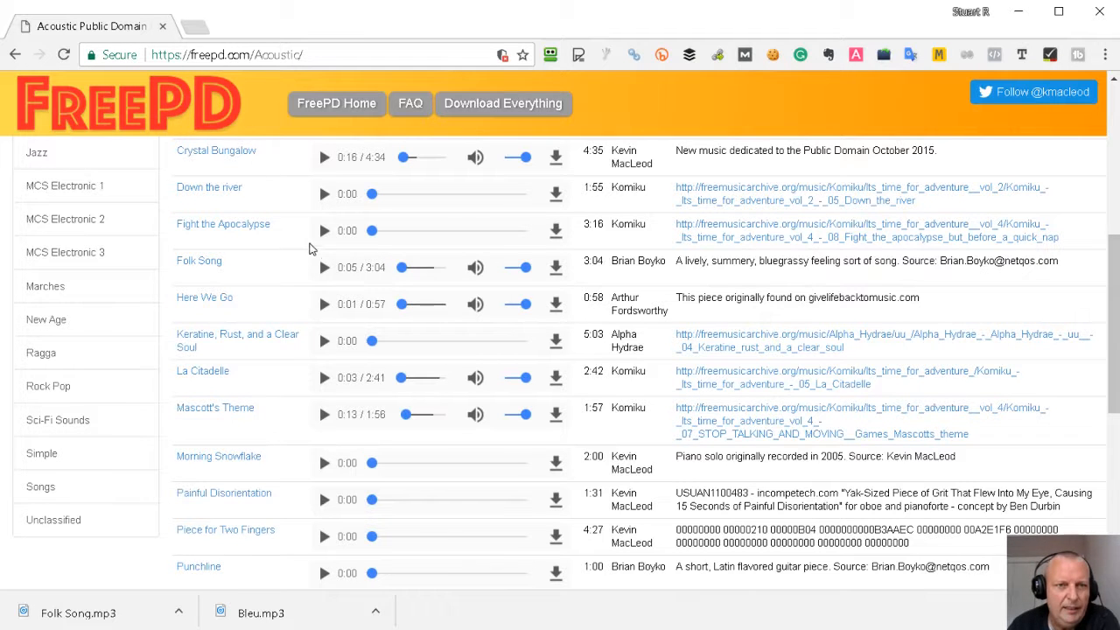
{"action": "scroll", "coordinate": [328, 329], "scroll_direction": "up", "scroll_amount": 2}
{"action": "scroll", "coordinate": [328, 330], "scroll_direction": "down", "scroll_amount": 2}
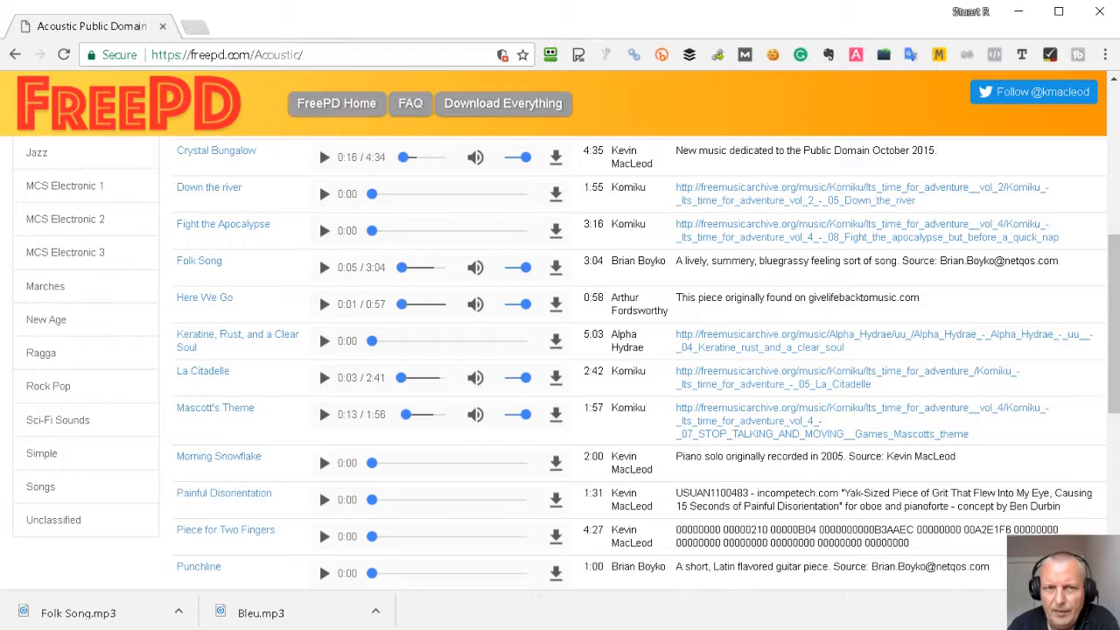
{"action": "key", "text": "alt+Tab"}
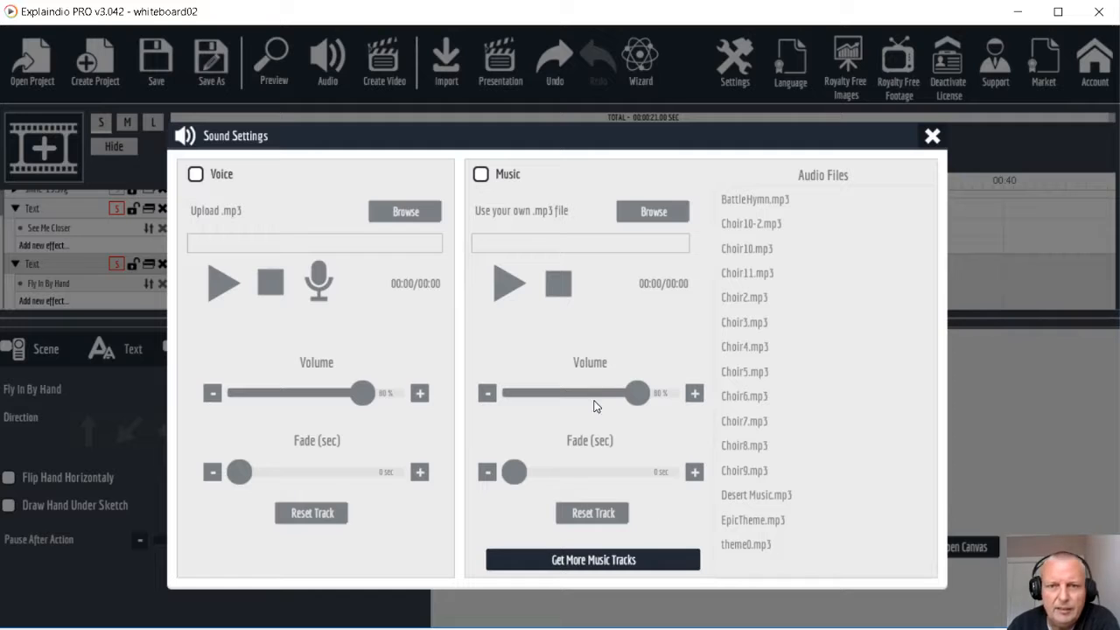
Enable music for the project with Folk Song.mp3 from the Downloads folder and preview the project
{"action": "left_click", "coordinate": [480, 175]}
{"action": "left_click", "coordinate": [660, 217]}
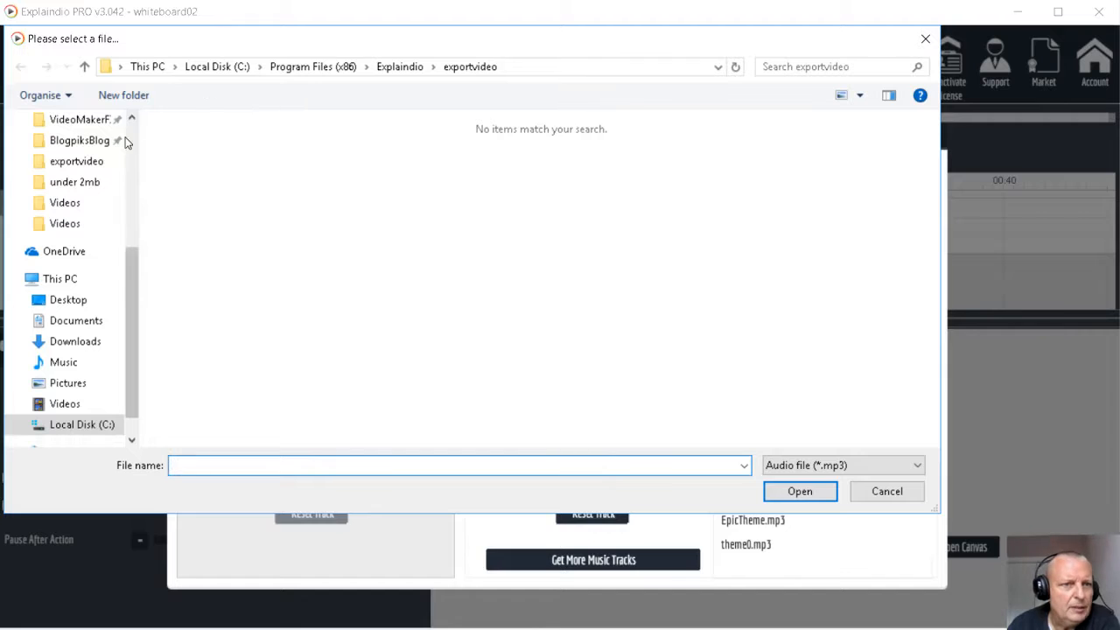
{"action": "left_click", "coordinate": [63, 342]}
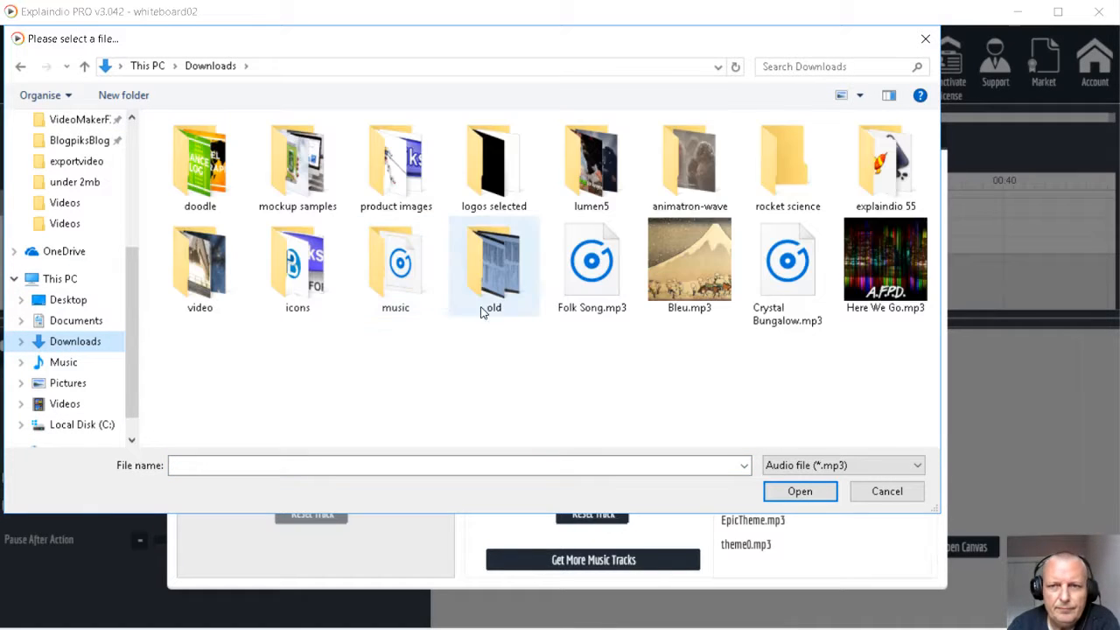
{"action": "double_click", "coordinate": [588, 280]}
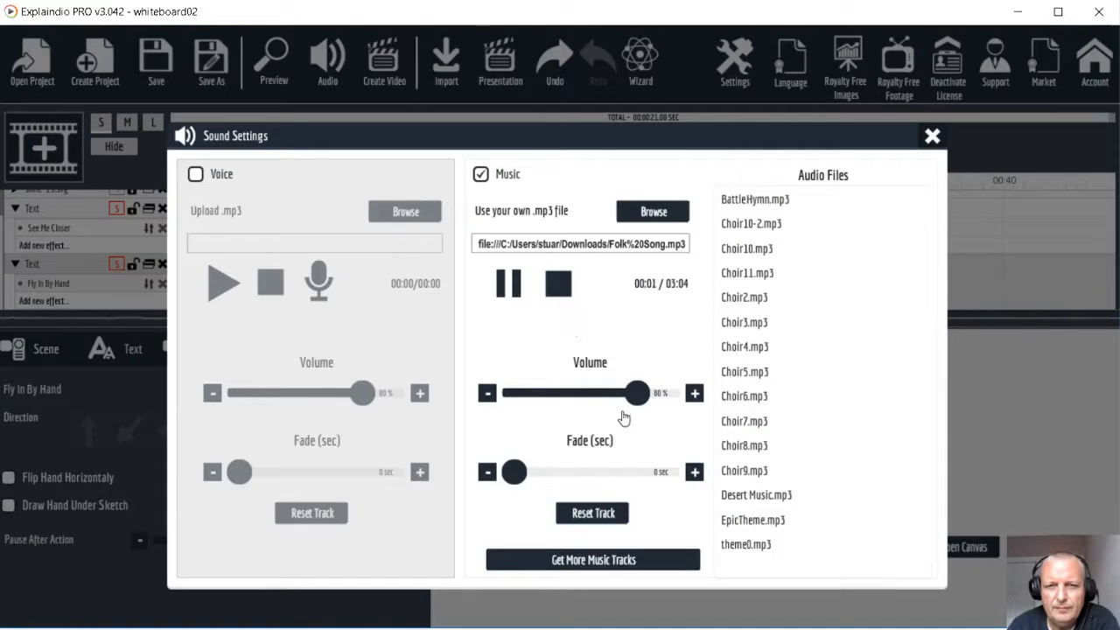
{"action": "left_click", "coordinate": [932, 136]}
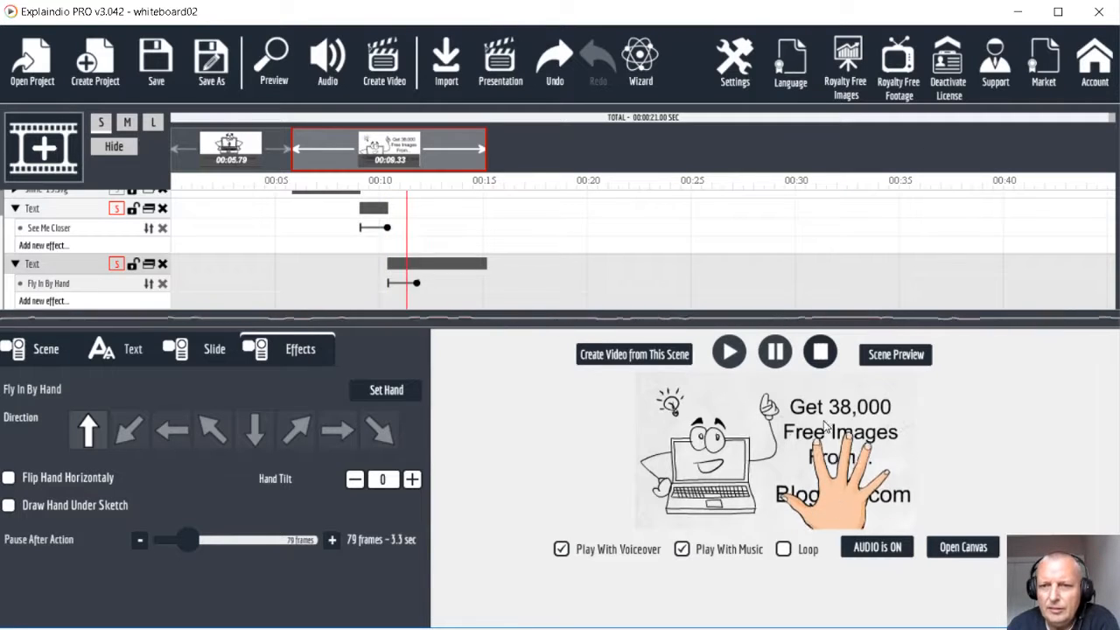
{"action": "left_click", "coordinate": [274, 61]}
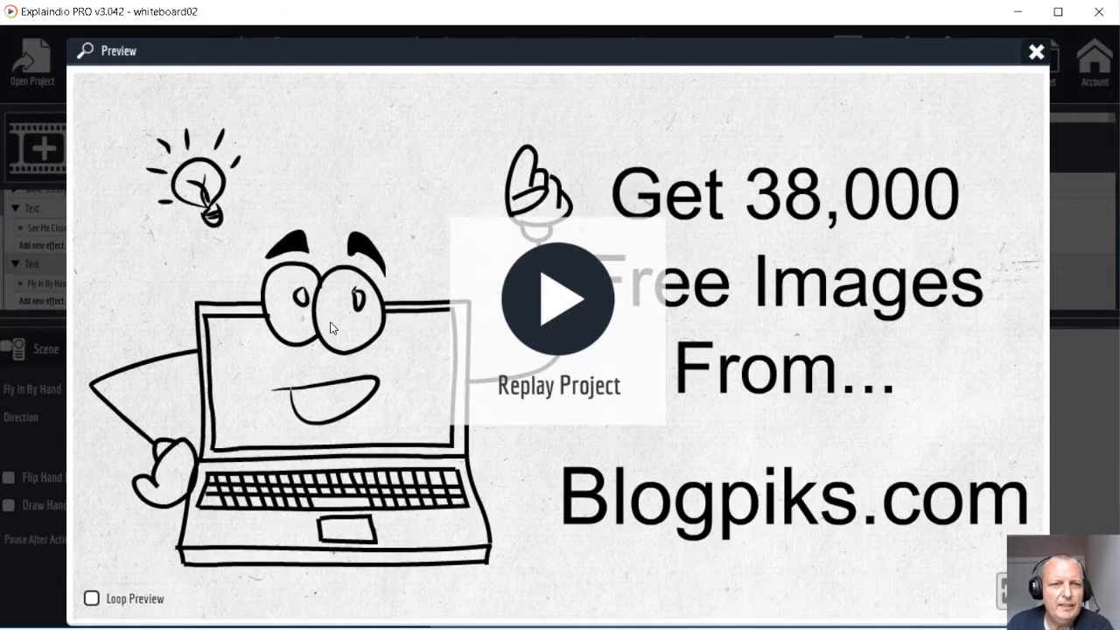
{"action": "left_click", "coordinate": [1036, 55]}
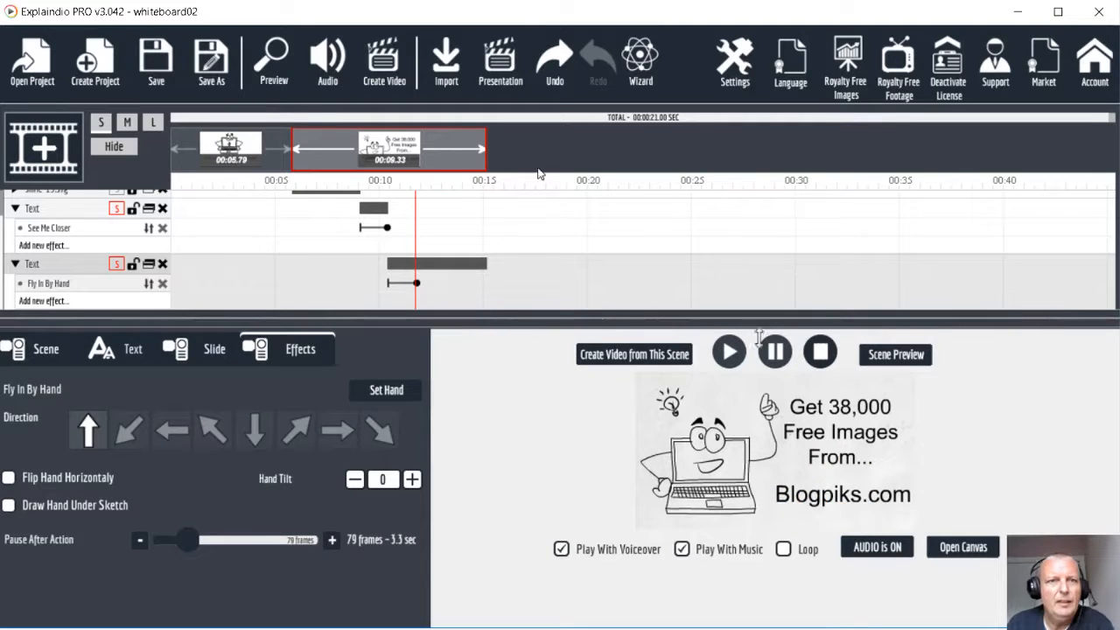
Export the project as a video named whiteboard02 in the exportvideo folder, keeping 1280x720 HD size, Perfect quality and Fastest speed
{"action": "left_click", "coordinate": [386, 67]}
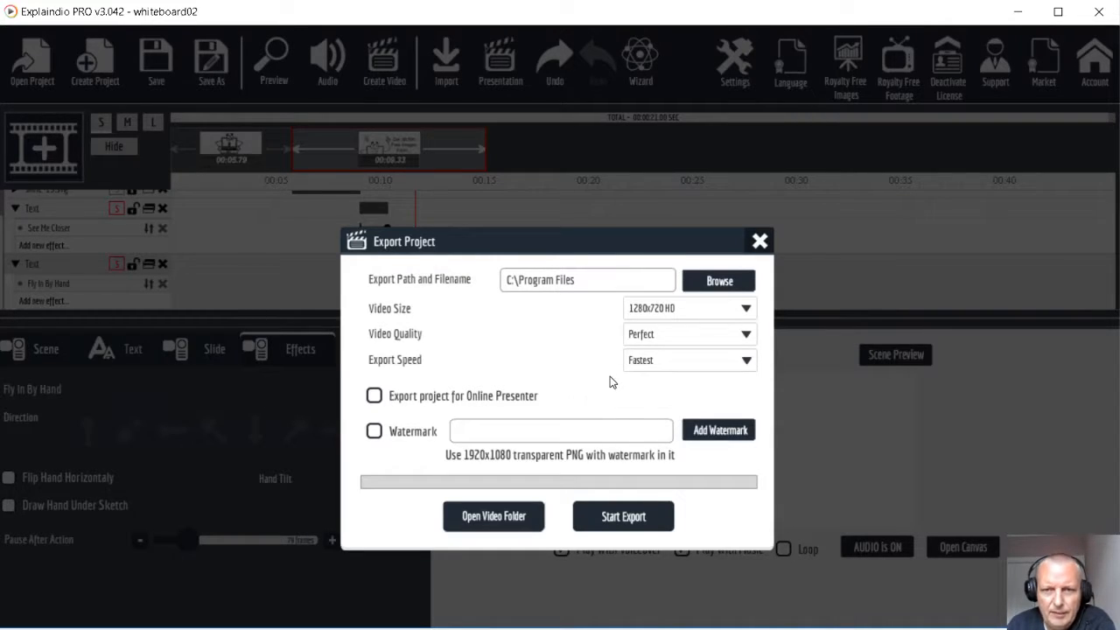
{"action": "left_click", "coordinate": [718, 281]}
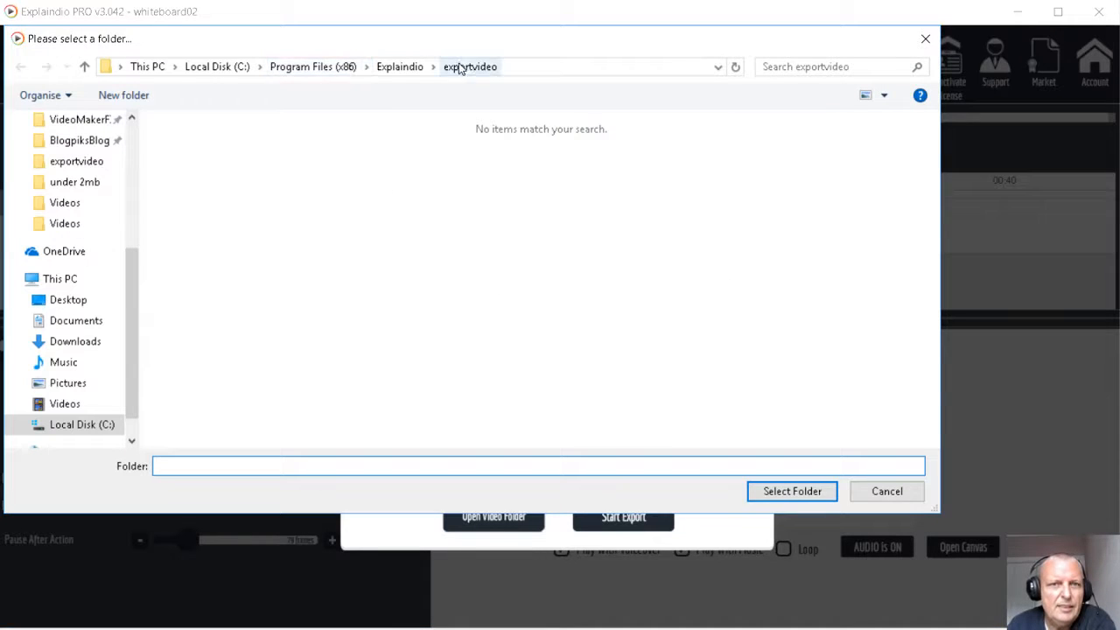
{"action": "left_click", "coordinate": [925, 39]}
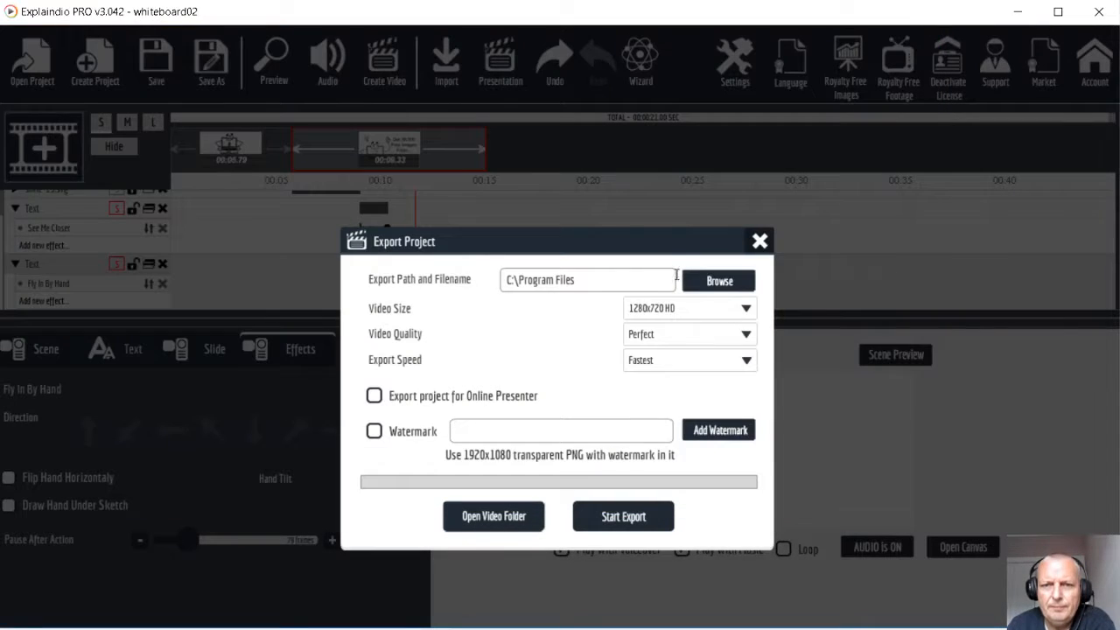
{"action": "left_click", "coordinate": [623, 517]}
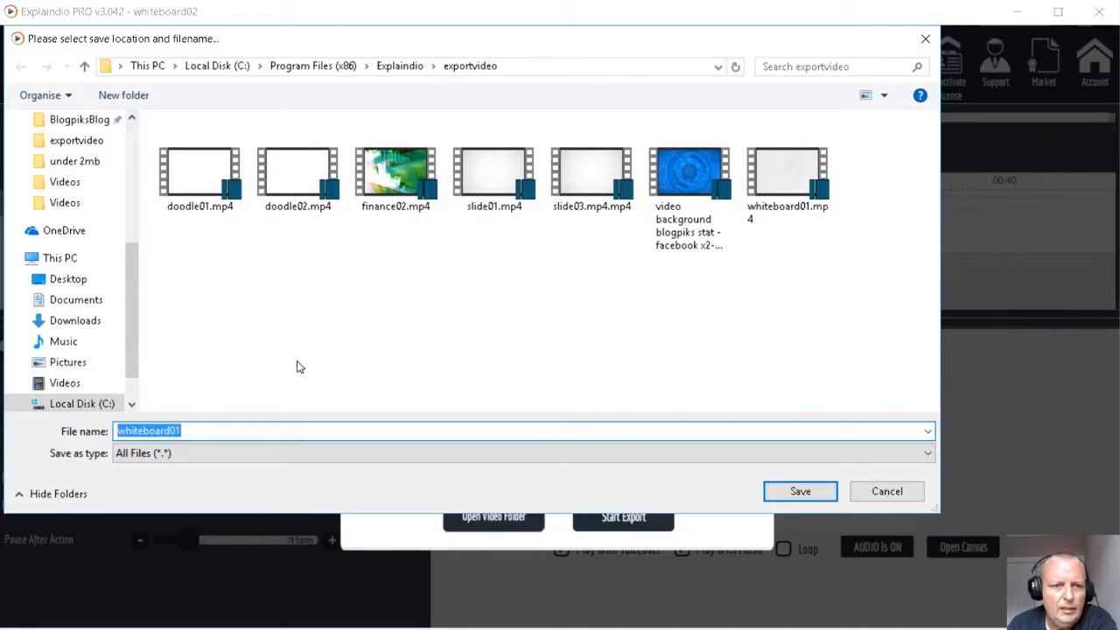
{"action": "left_click_drag", "start_coordinate": [177, 430], "coordinate": [186, 430]}
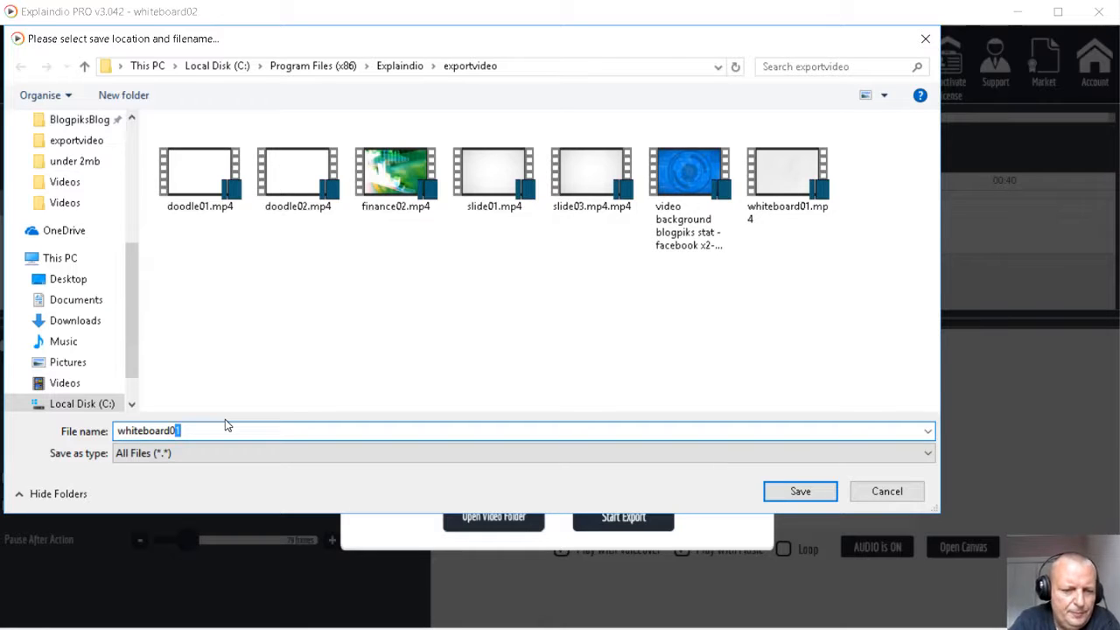
{"action": "type", "text": "2"}
{"action": "left_click", "coordinate": [797, 492]}
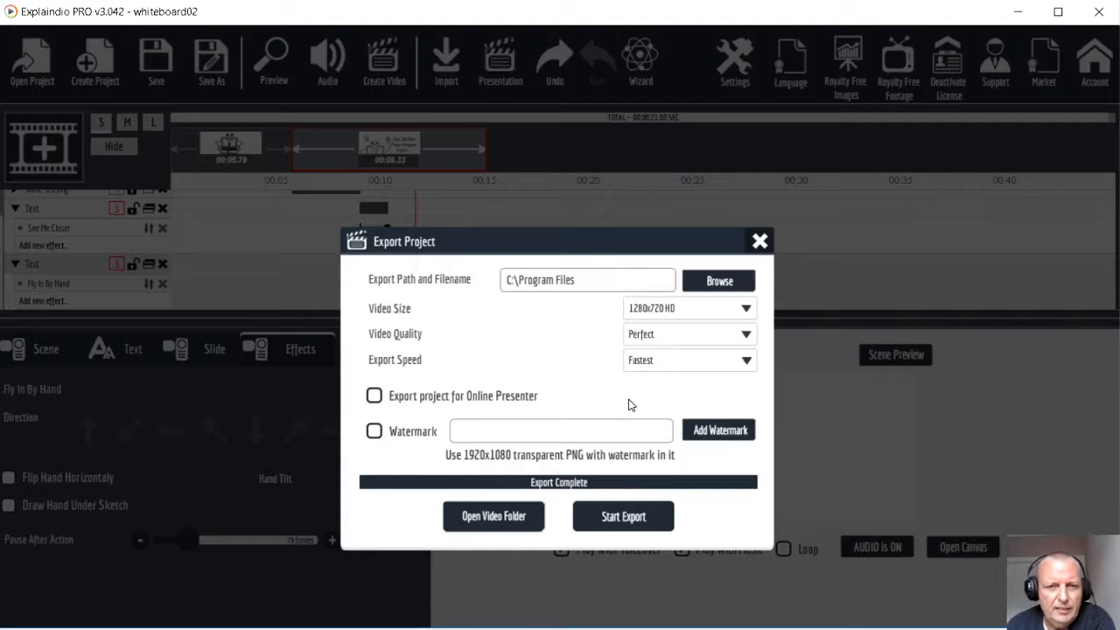
Open the exported video folder, play whiteboard02.mp4 in Windows Media Player, then close the player and return to Explaindio
{"action": "left_click", "coordinate": [493, 518]}
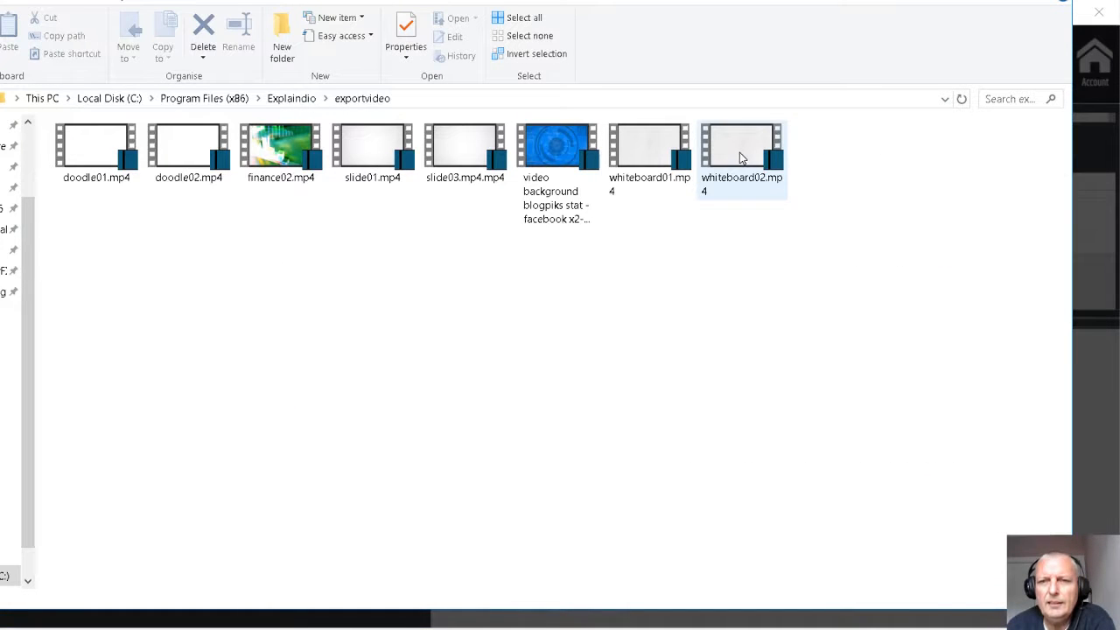
{"action": "right_click", "coordinate": [740, 156]}
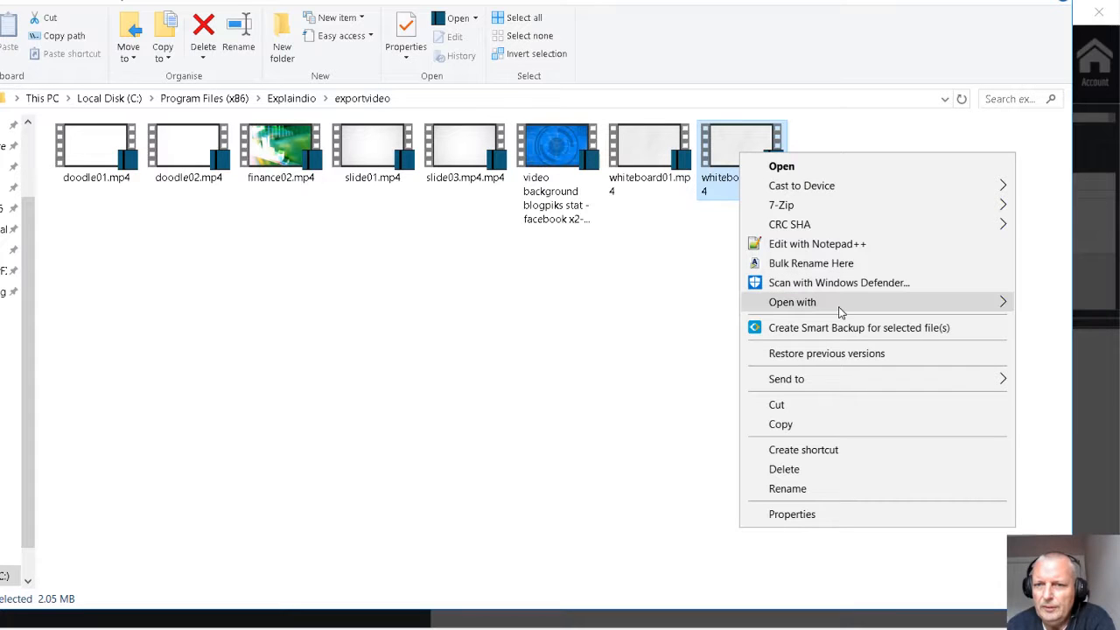
{"action": "mouse_move", "coordinate": [840, 308]}
{"action": "left_click", "coordinate": [1085, 382]}
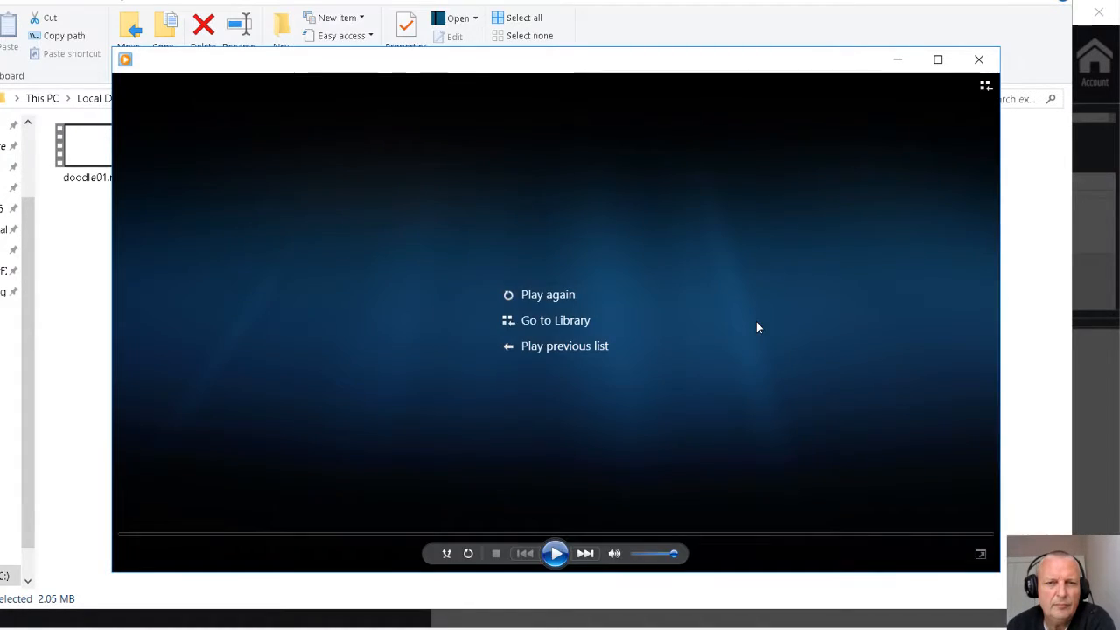
{"action": "left_click", "coordinate": [980, 61]}
{"action": "key", "text": "alt+Tab"}
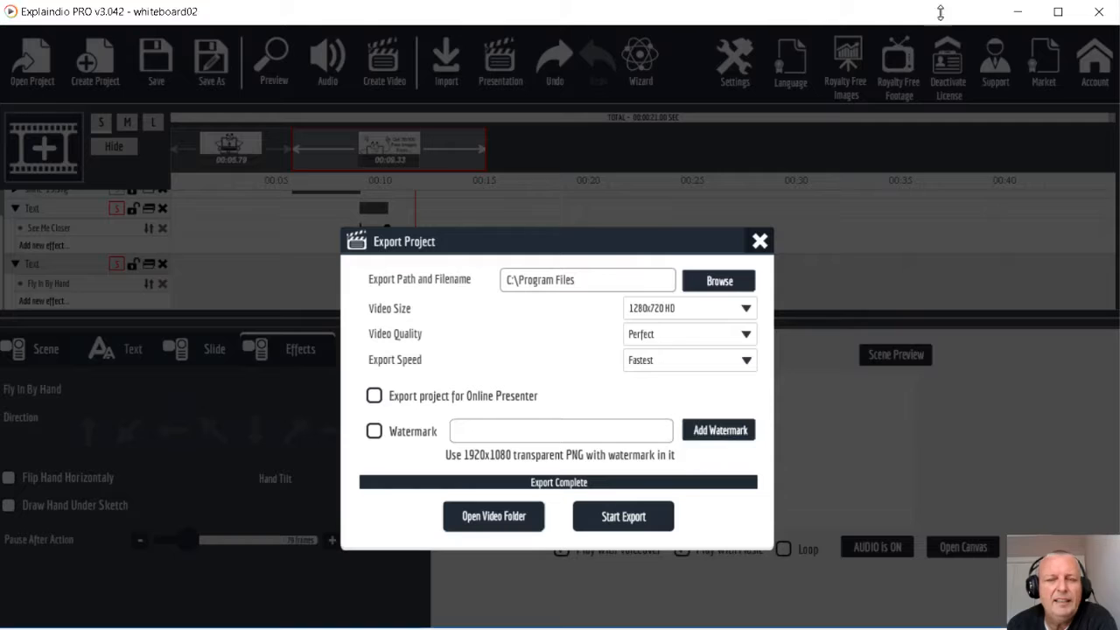